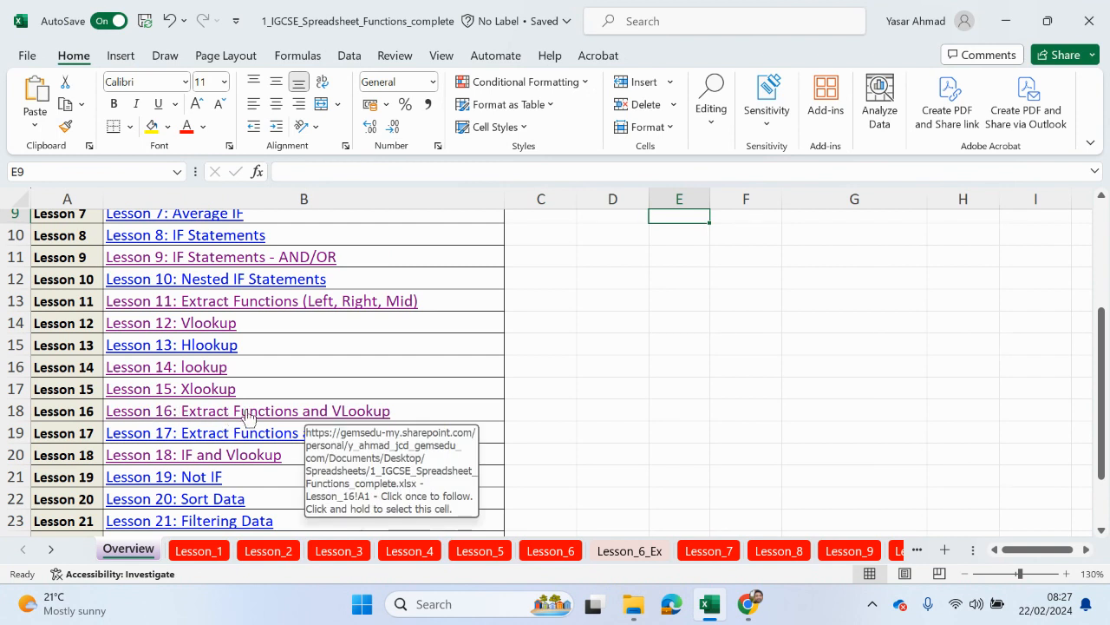
# Step: Go to the Lesson 11: Extract Functions sheet from the Overview list
pyautogui.scroll(1, 248, 410)
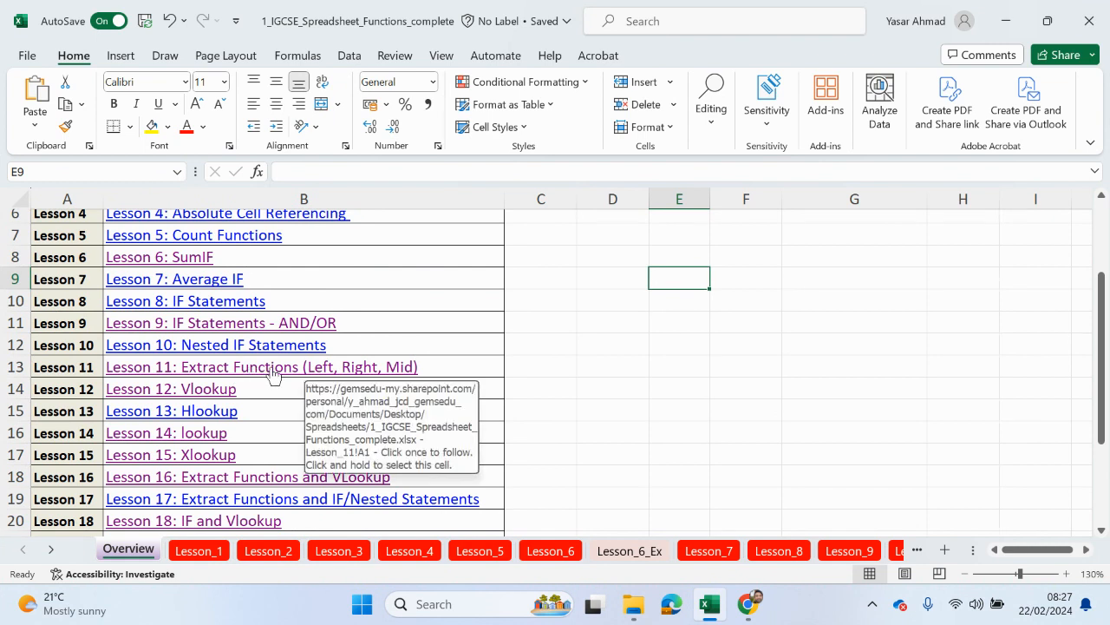
pyautogui.click(273, 371)
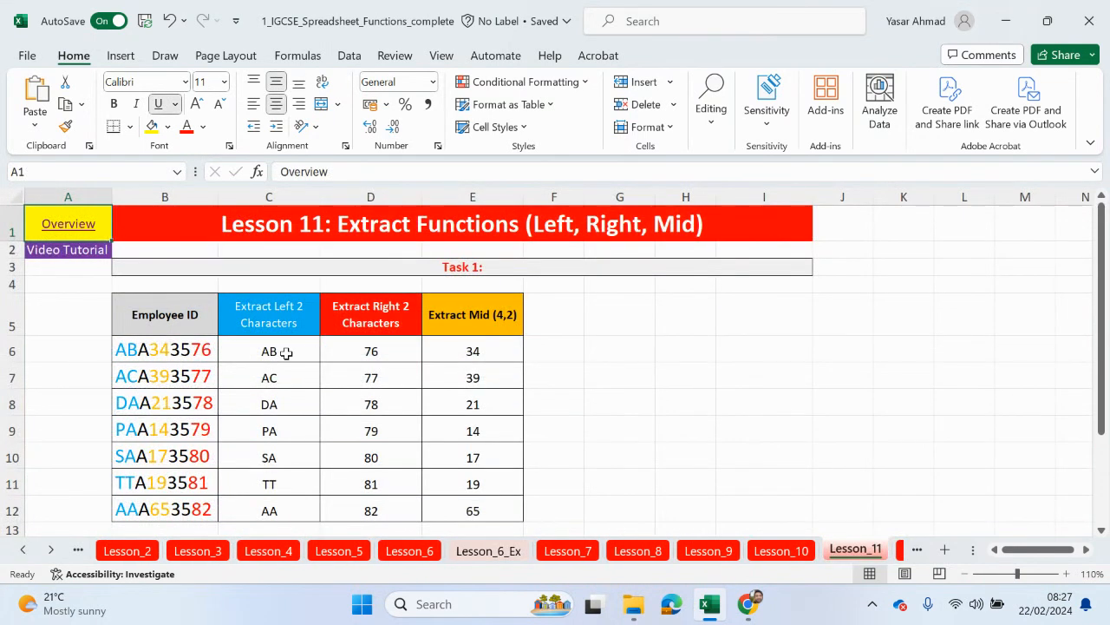
# Step: Review the LEFT formula in C6, including its B6 argument, and the RIGHT formula in D6
pyautogui.click(286, 352)
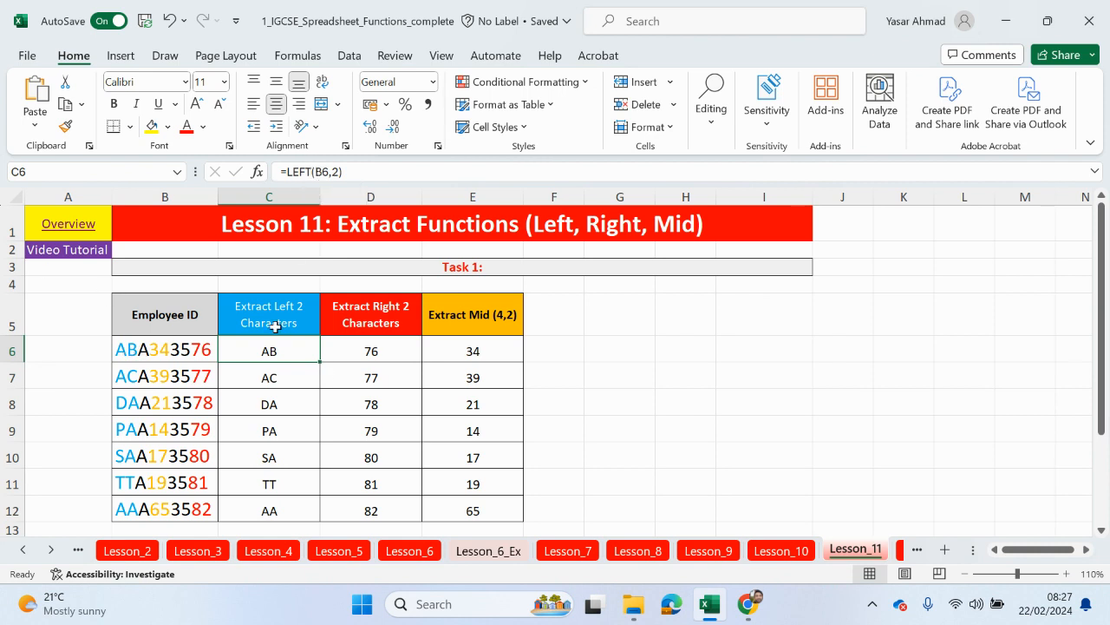
pyautogui.click(323, 173)
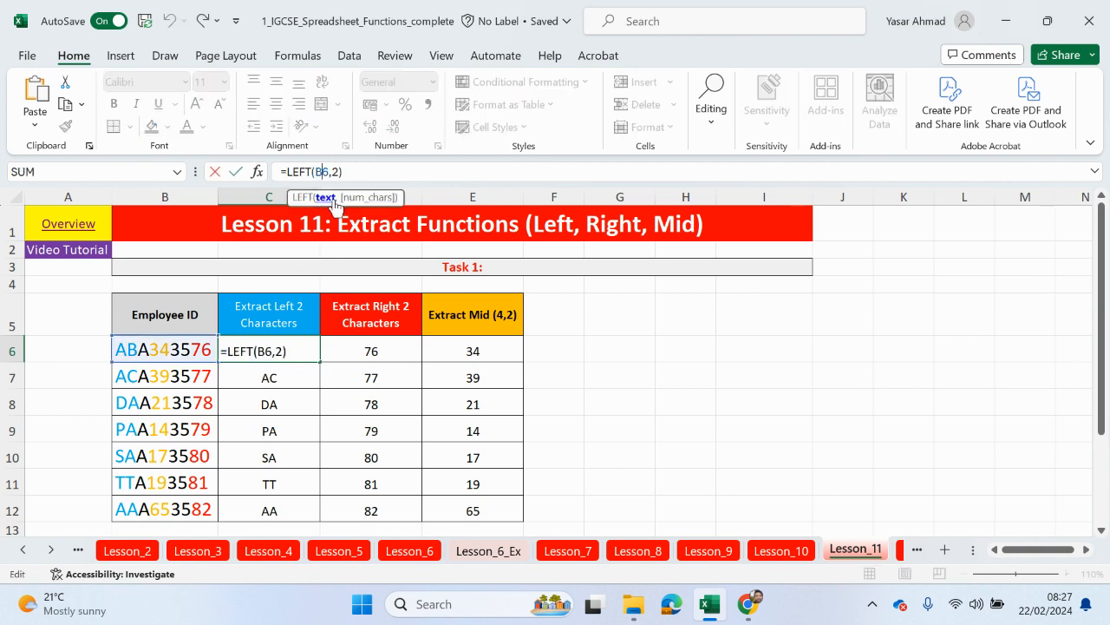
pyautogui.click(332, 201)
pyautogui.press('Return')
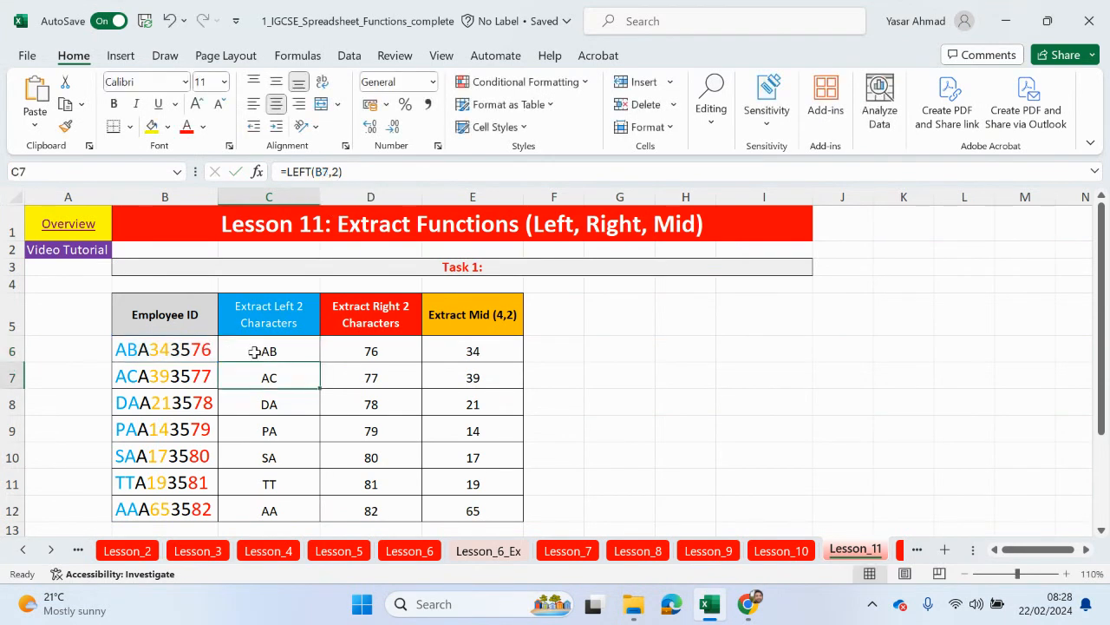
pyautogui.click(370, 351)
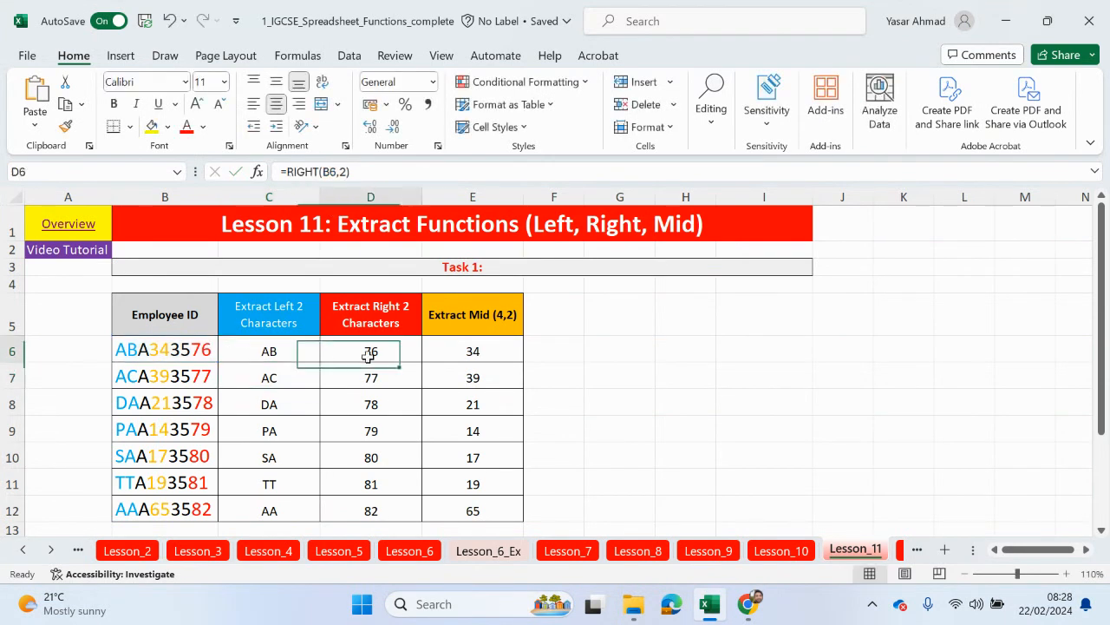
pyautogui.click(332, 171)
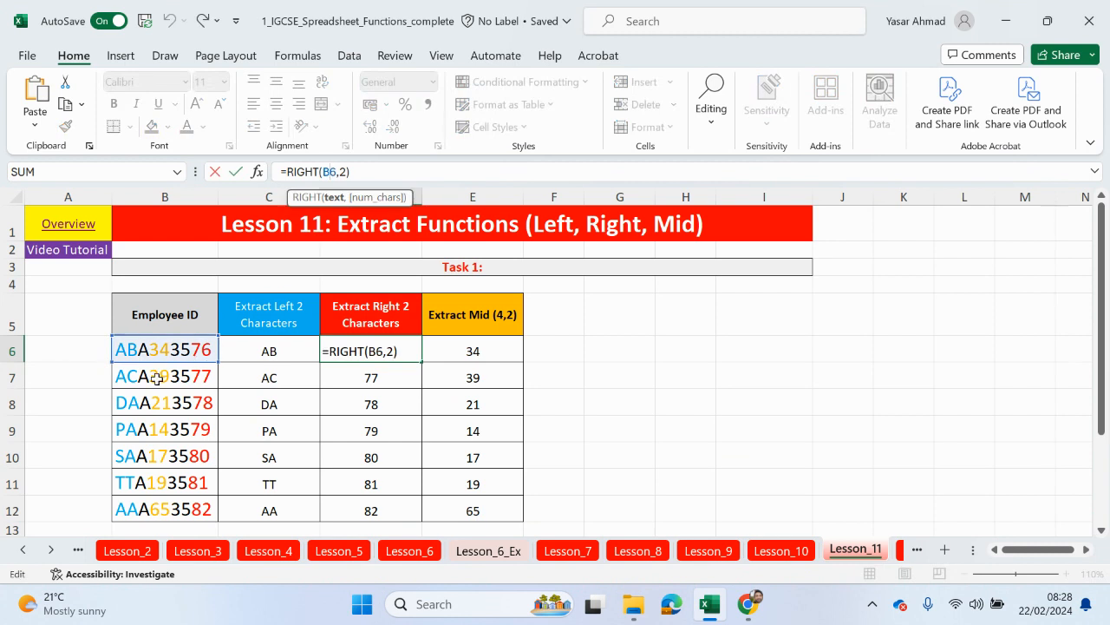
pyautogui.press('Return')
# Step: Review the MID formula in E6 (start 4, length 2), then return to the Overview sheet
pyautogui.click(471, 349)
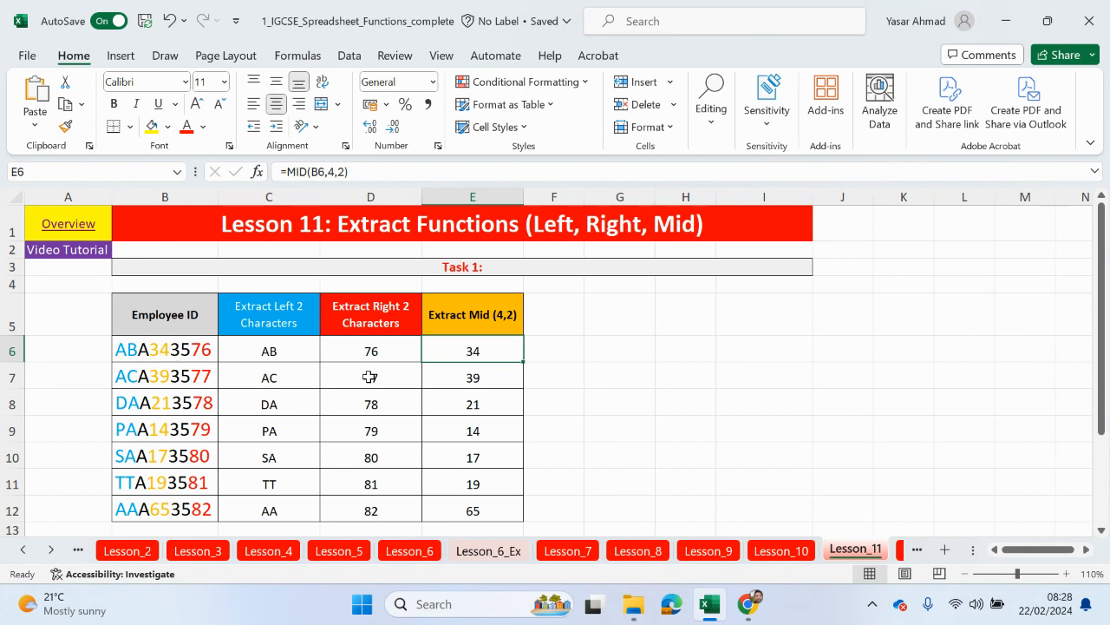
pyautogui.doubleClick(492, 350)
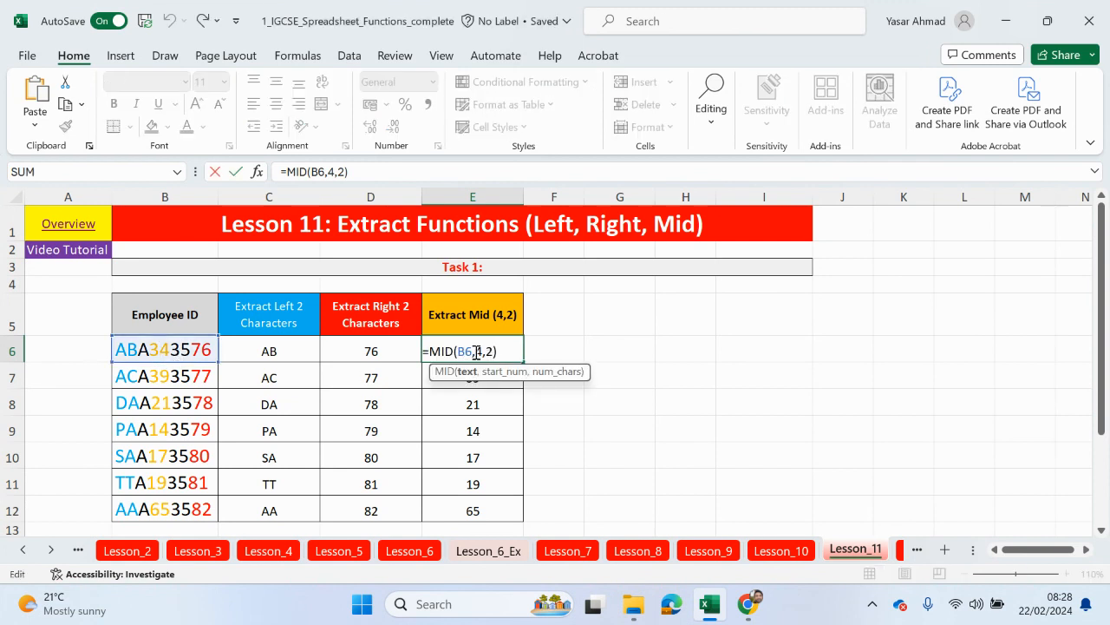
pyautogui.click(486, 352)
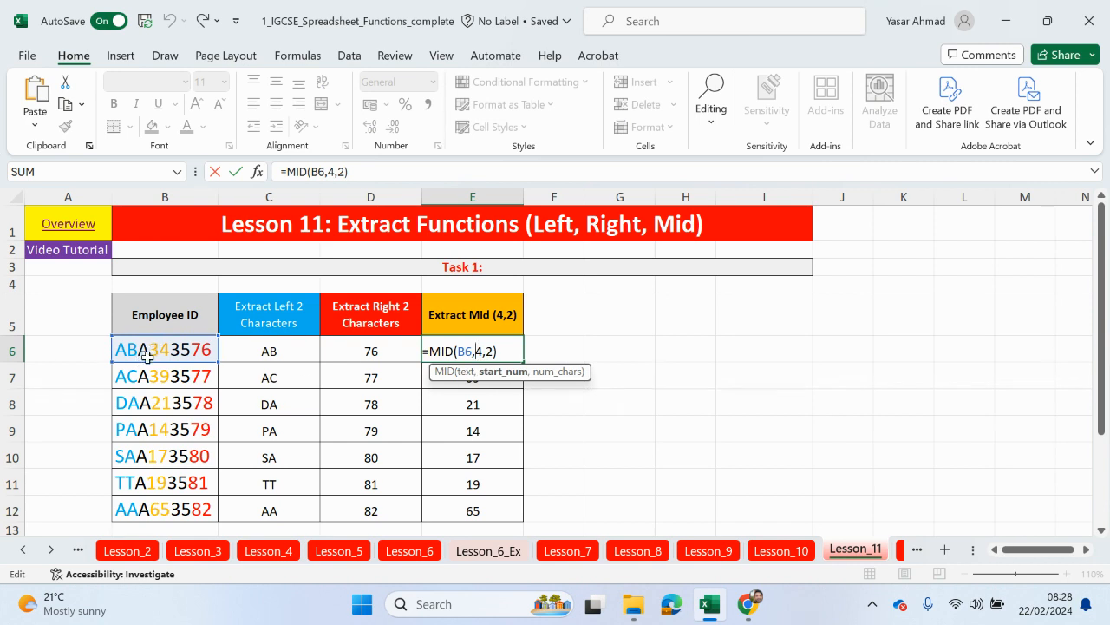
pyautogui.doubleClick(490, 351)
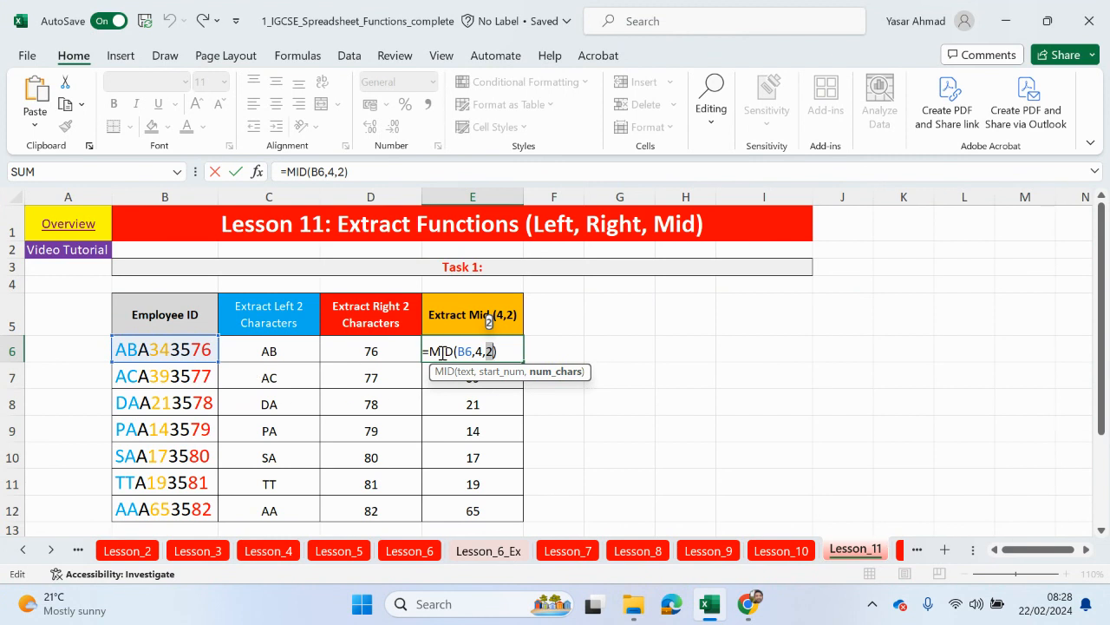
pyautogui.press('Return')
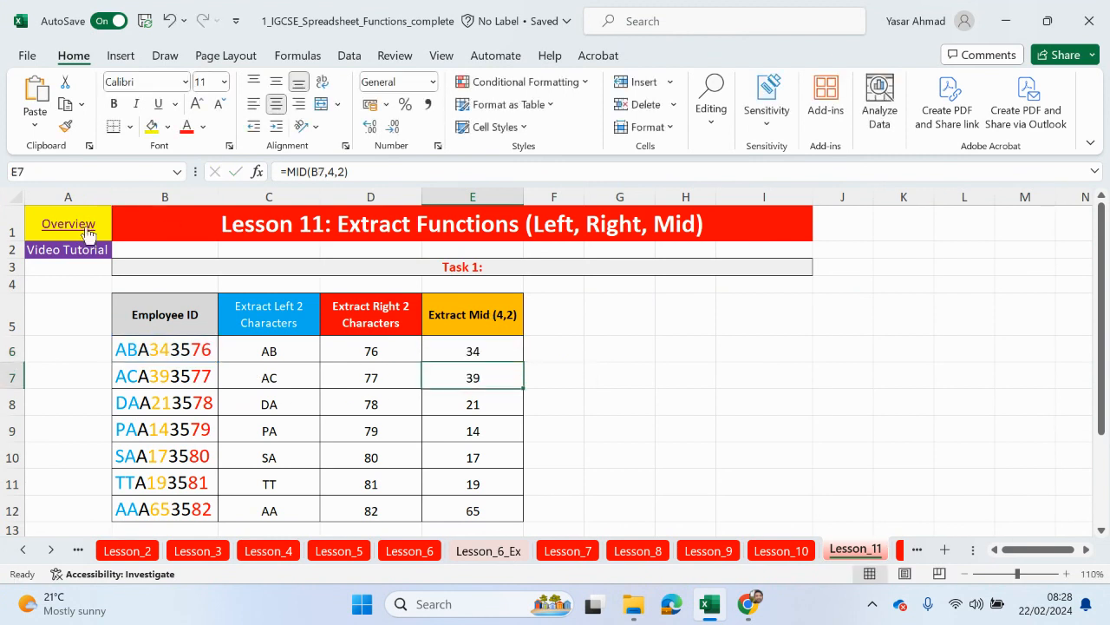
pyautogui.click(87, 232)
# Step: Go to the Lesson 16: Extract Functions and VLookup sheet from the Overview list
pyautogui.scroll(-1, 271, 469)
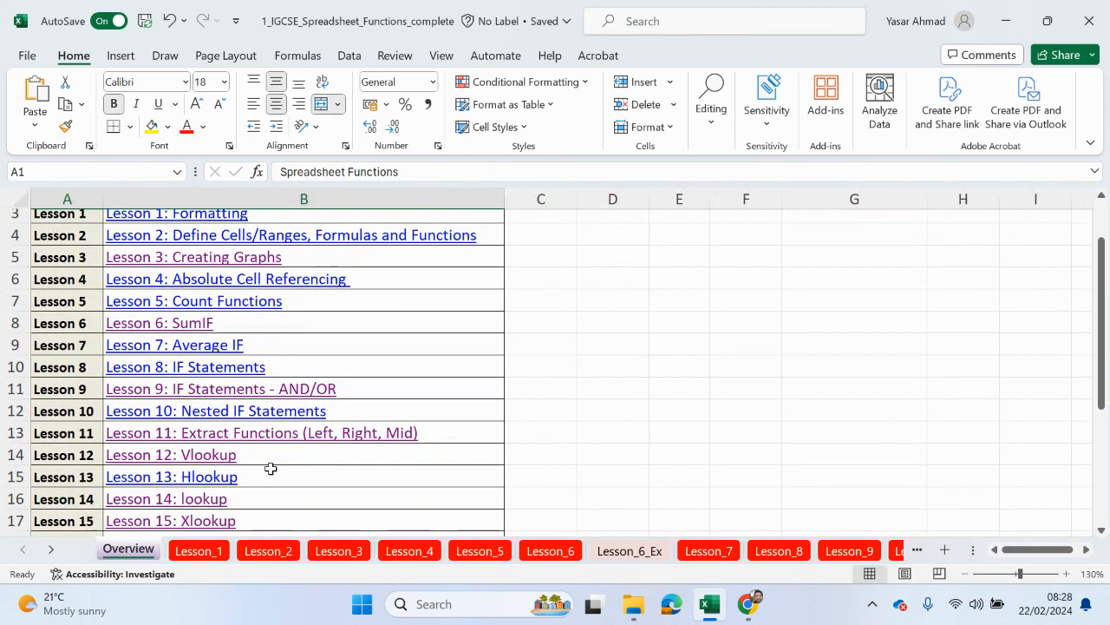
pyautogui.scroll(-1, 271, 468)
pyautogui.click(224, 483)
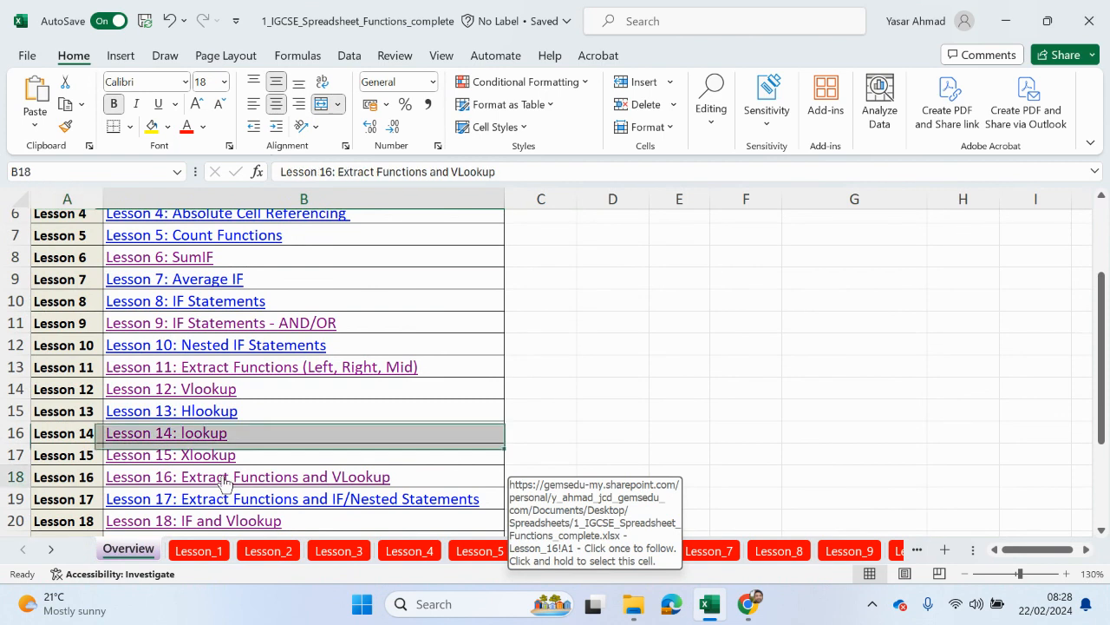
# Step: Select the Barcode column, then the letter-to-brand lookup table
pyautogui.scroll(-1, 212, 498)
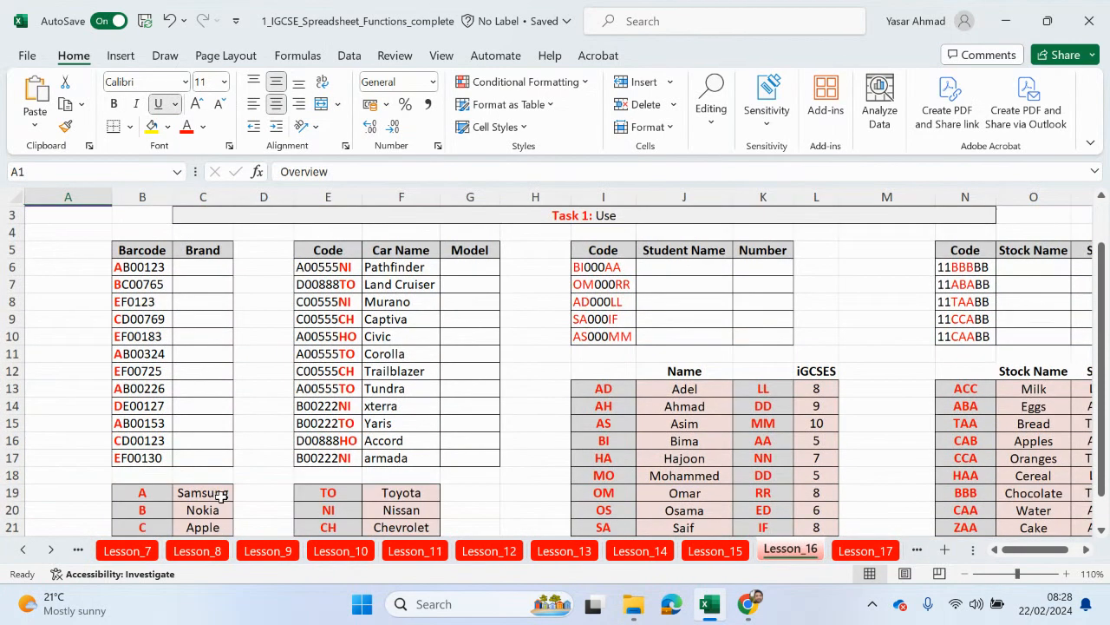
pyautogui.scroll(-1, 221, 507)
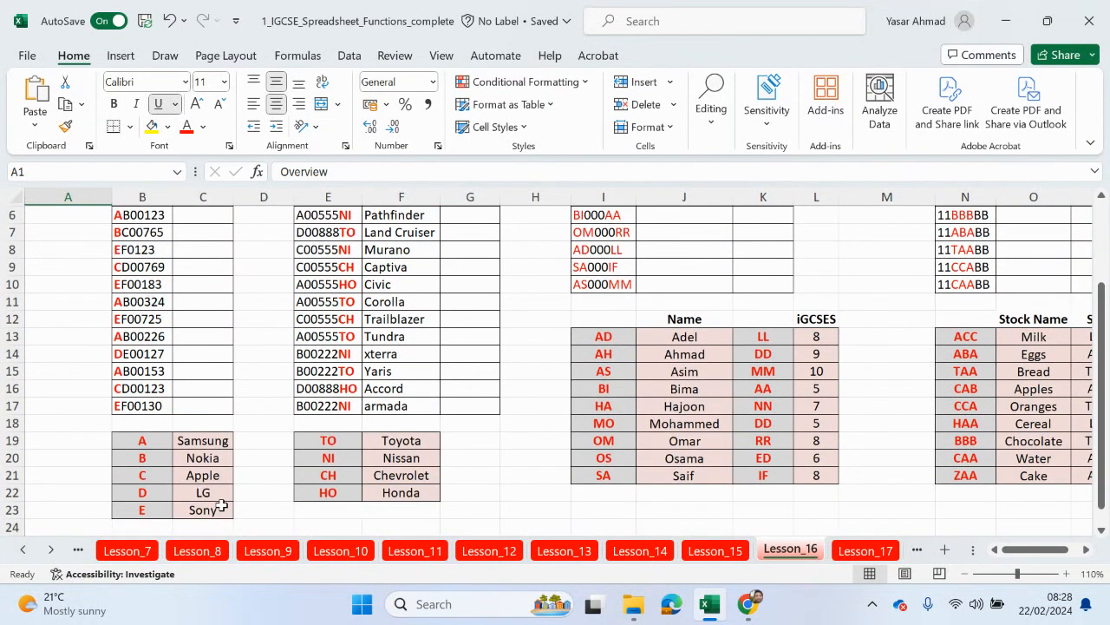
pyautogui.scroll(2, 208, 485)
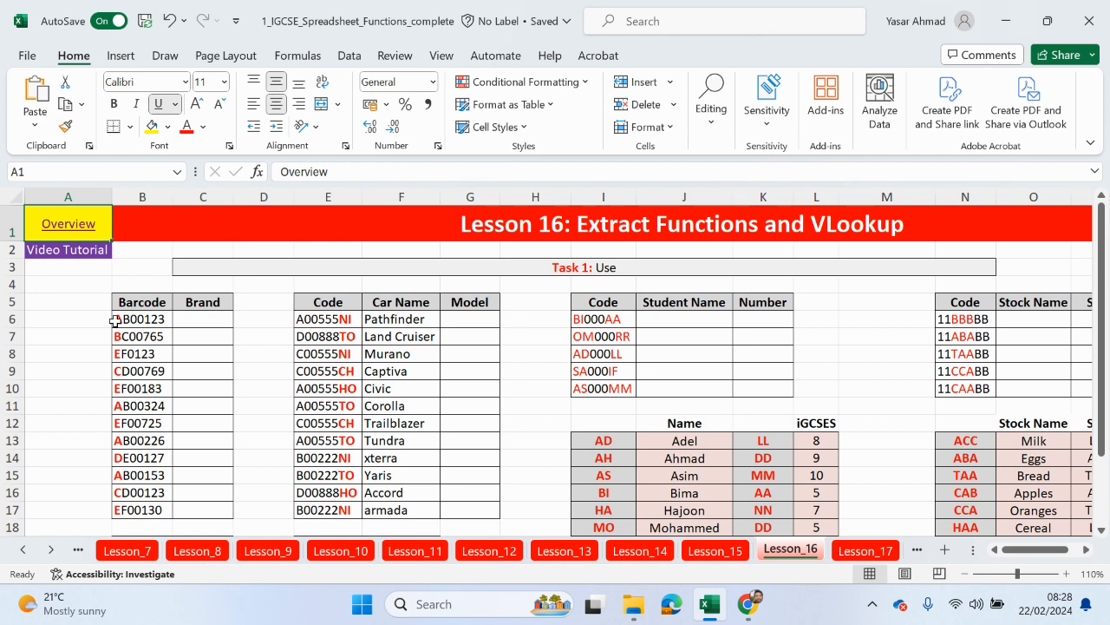
pyautogui.moveTo(116, 317); pyautogui.dragTo(124, 510)
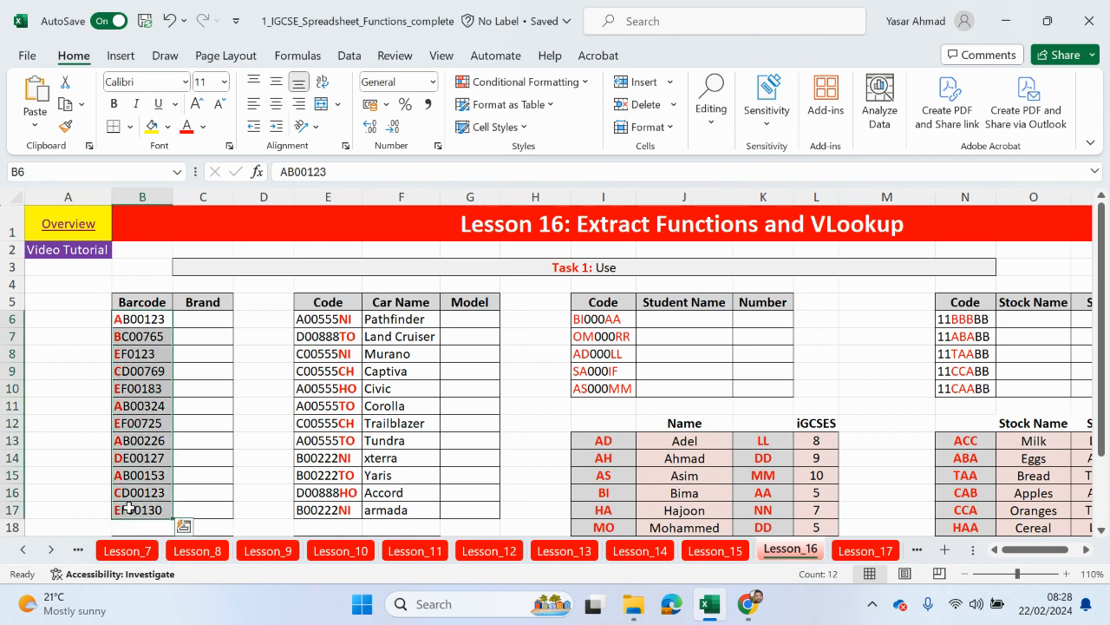
pyautogui.scroll(-2, 126, 508)
pyautogui.moveTo(127, 442); pyautogui.dragTo(162, 510)
# Step: Inspect the first barcode AB00123 and the first car code A00555NI
pyautogui.scroll(1, 217, 451)
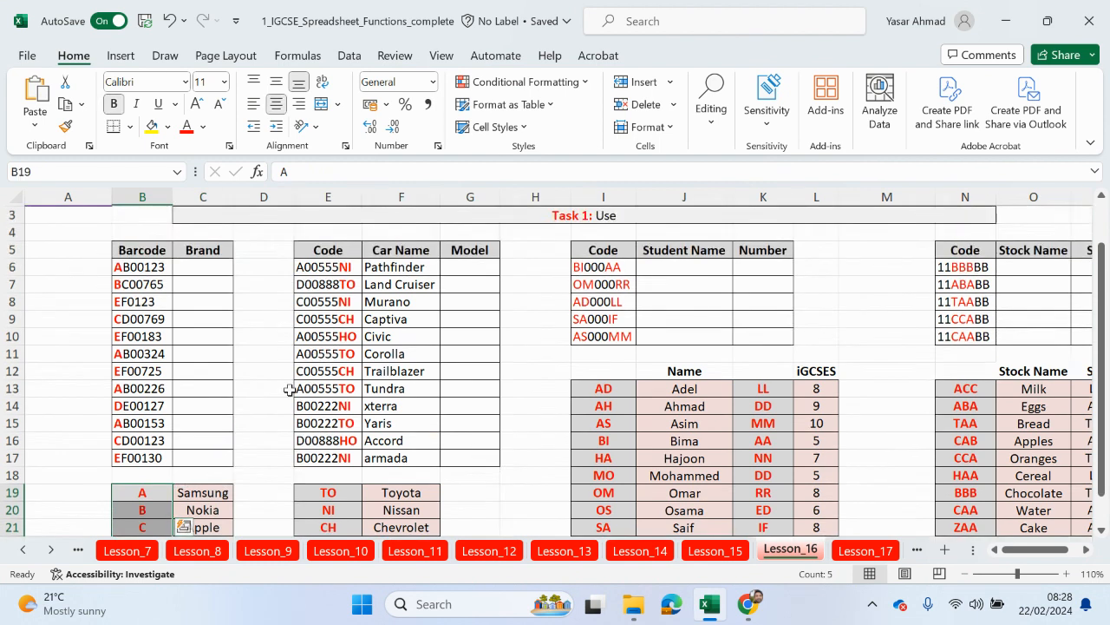
pyautogui.click(121, 267)
pyautogui.click(350, 268)
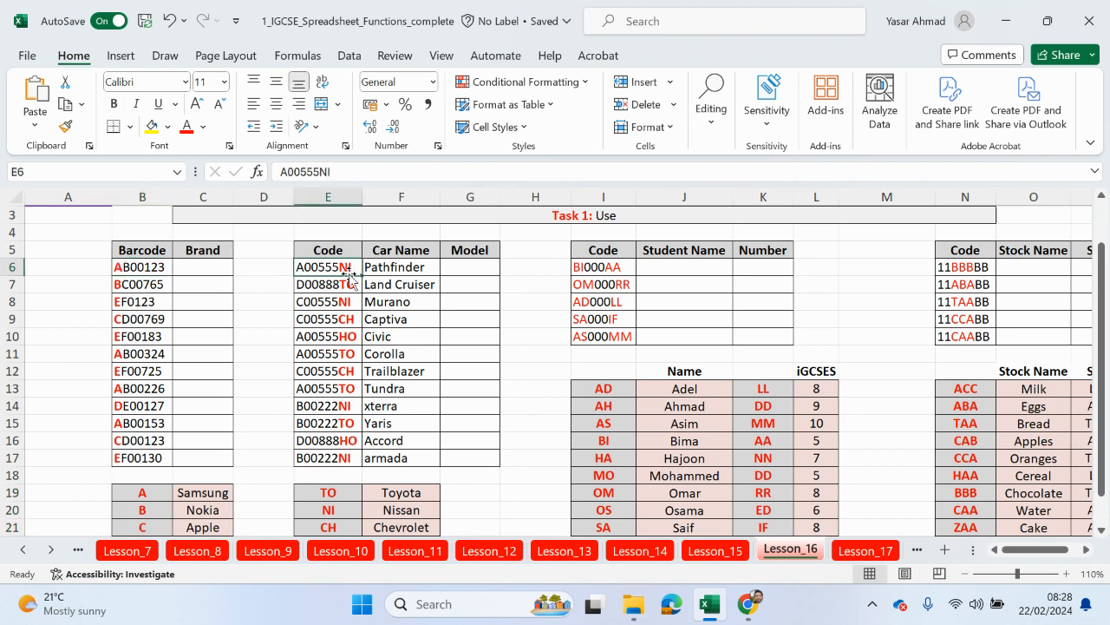
pyautogui.scroll(-3, 347, 343)
pyautogui.scroll(3, 339, 368)
pyautogui.scroll(1, 575, 461)
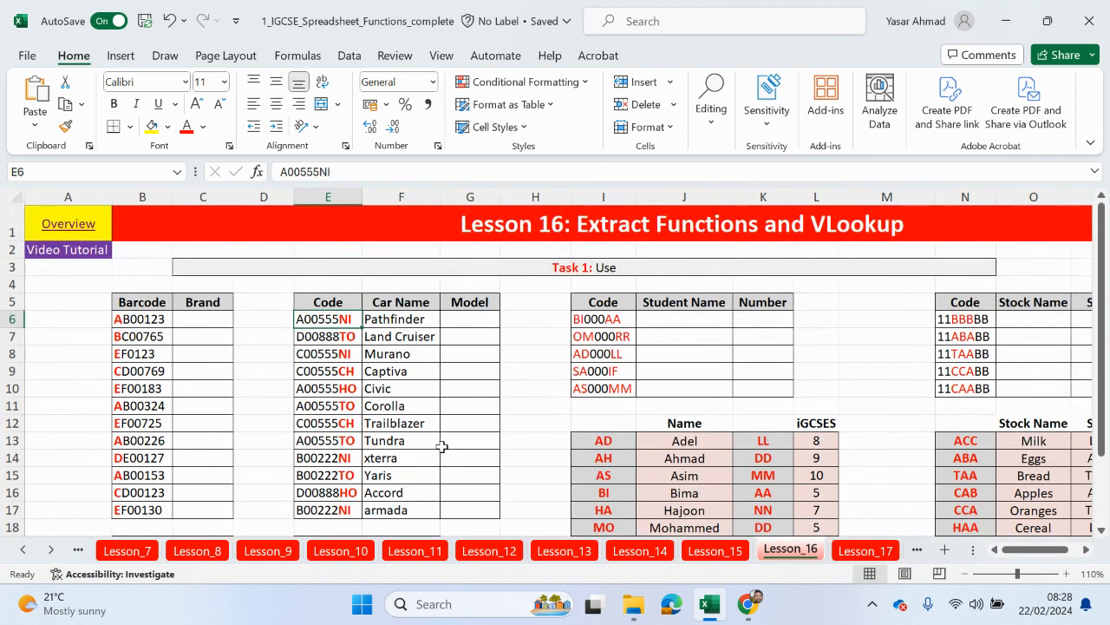
# Step: Remove the word 'Use' from the Task 1 heading in C3
pyautogui.doubleClick(607, 266)
pyautogui.moveTo(619, 268); pyautogui.dragTo(597, 269)
pyautogui.press('BackSpace')
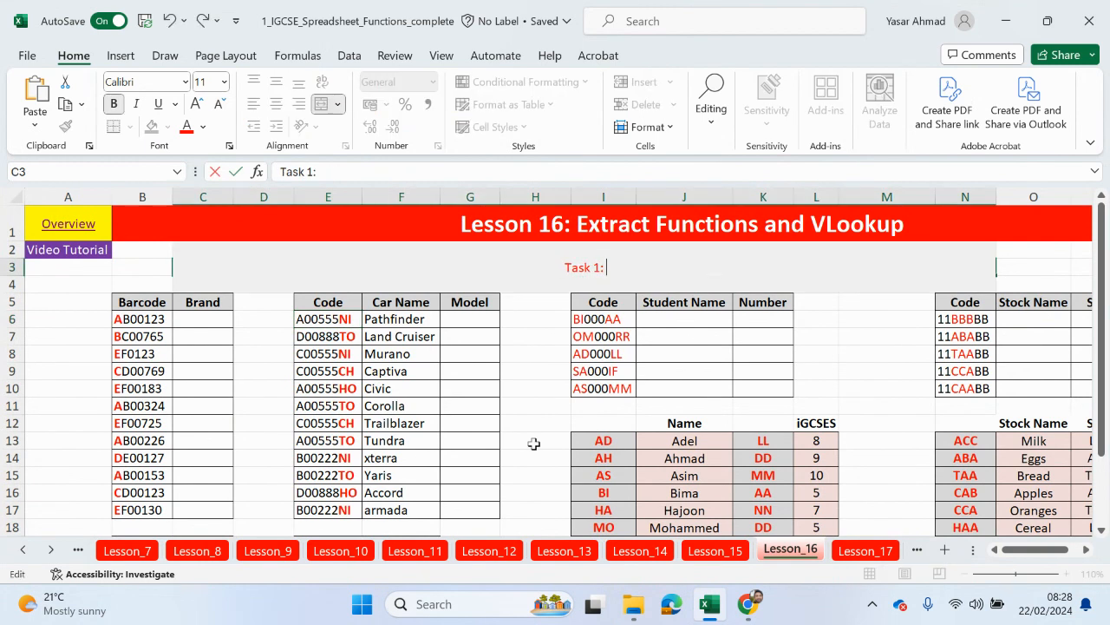
pyautogui.click(529, 368)
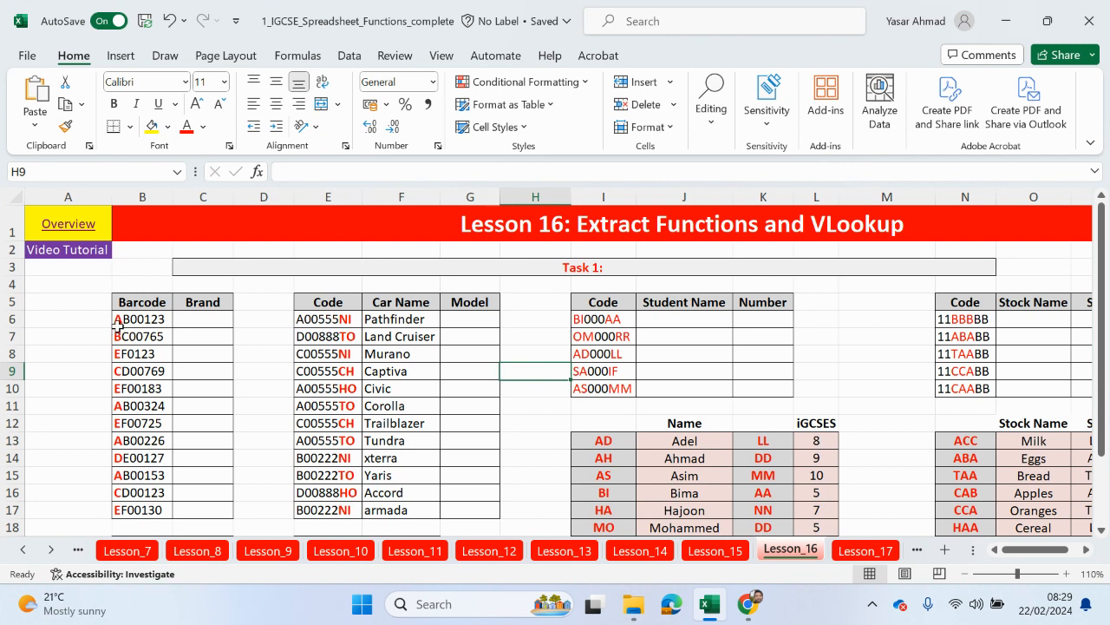
# Step: Highlight brand code letters A to E, select Brand cell C6, and zoom to 130%
pyautogui.scroll(-3, 117, 327)
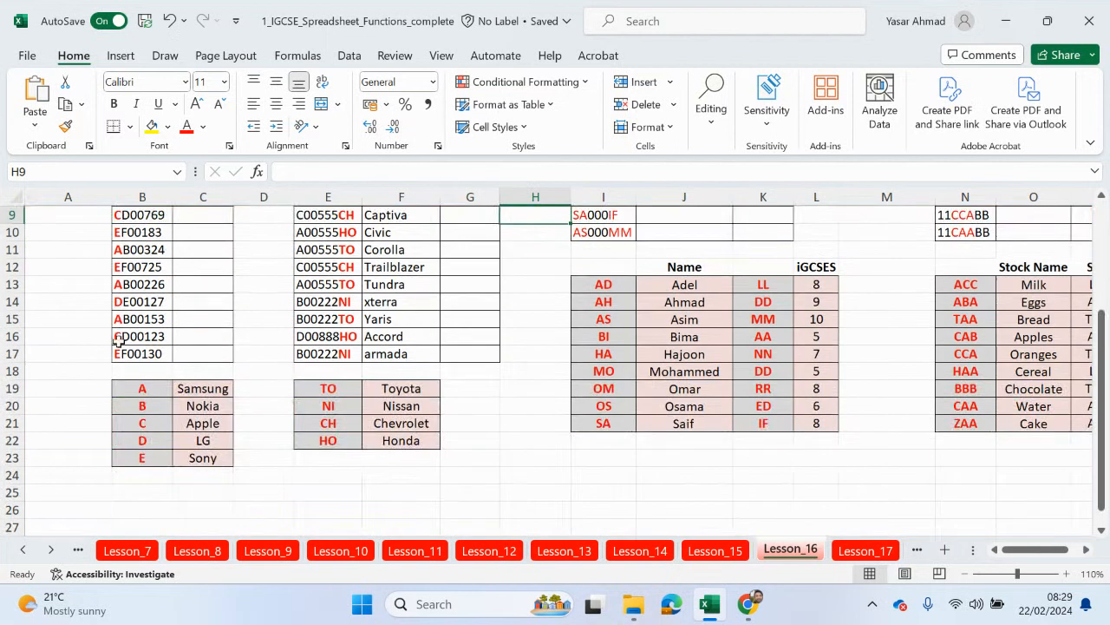
pyautogui.moveTo(132, 389); pyautogui.dragTo(139, 455)
pyautogui.scroll(2, 134, 444)
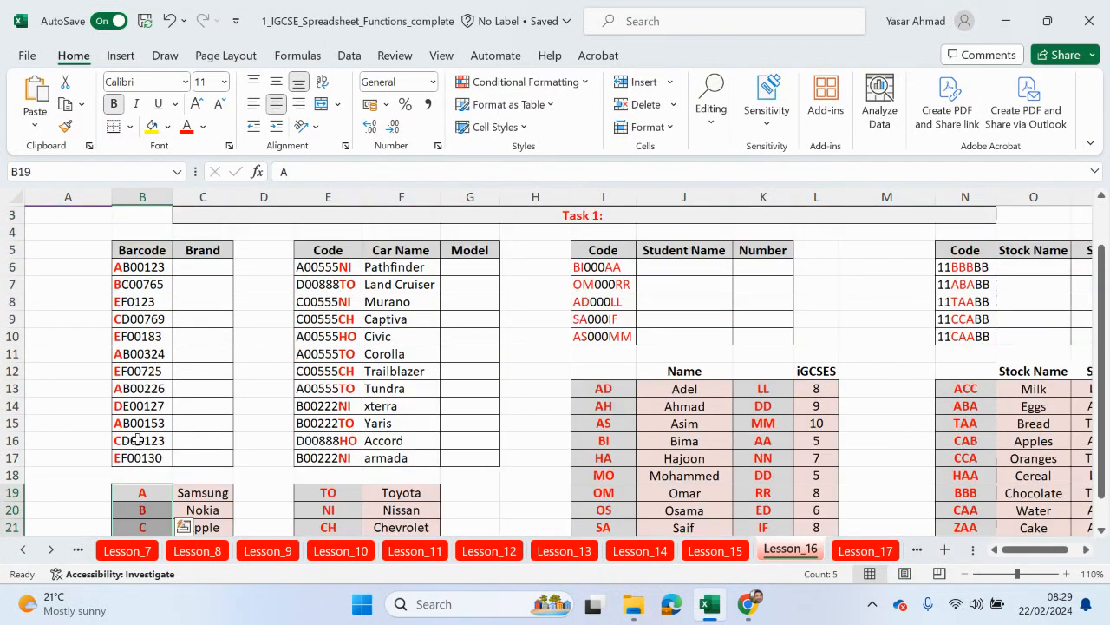
pyautogui.scroll(1, 196, 288)
pyautogui.click(188, 318)
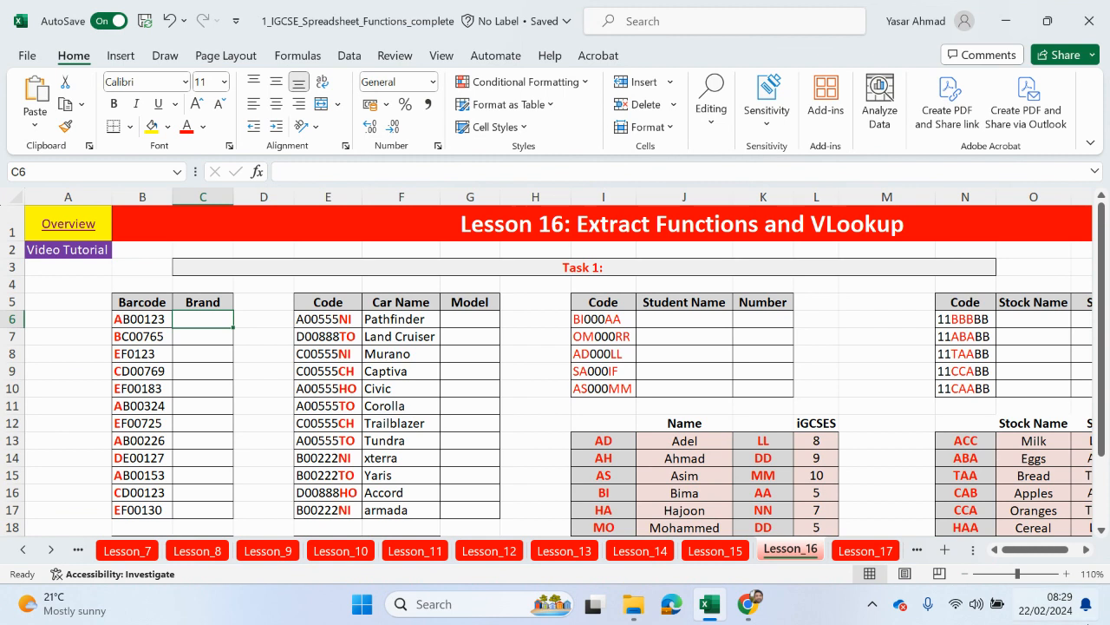
pyautogui.click(1066, 574)
pyautogui.click(1067, 573)
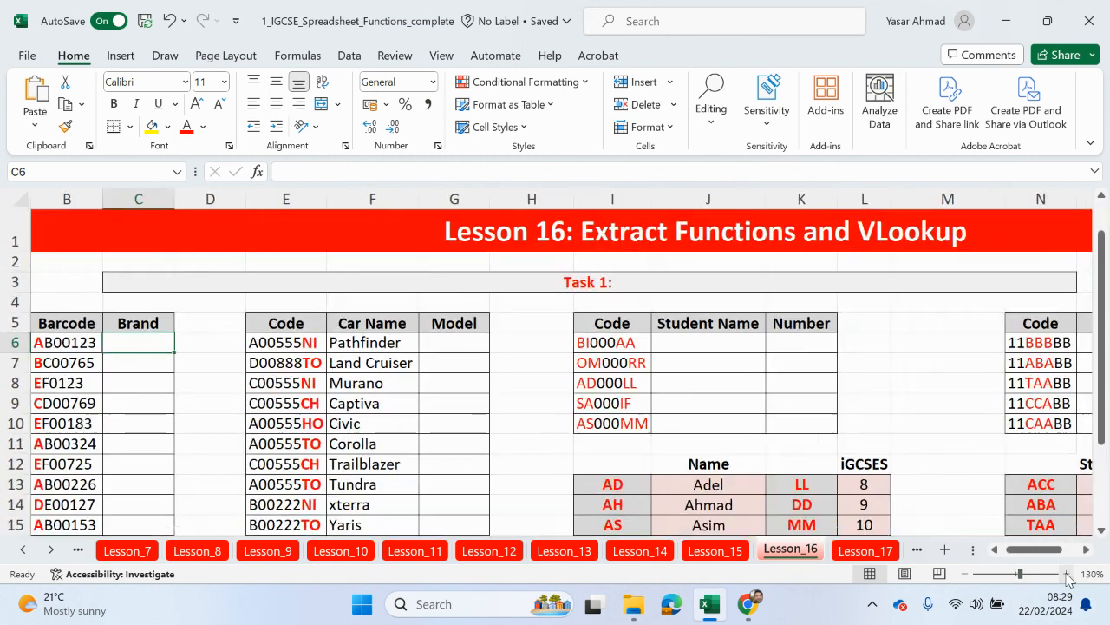
pyautogui.moveTo(1022, 551); pyautogui.dragTo(961, 546)
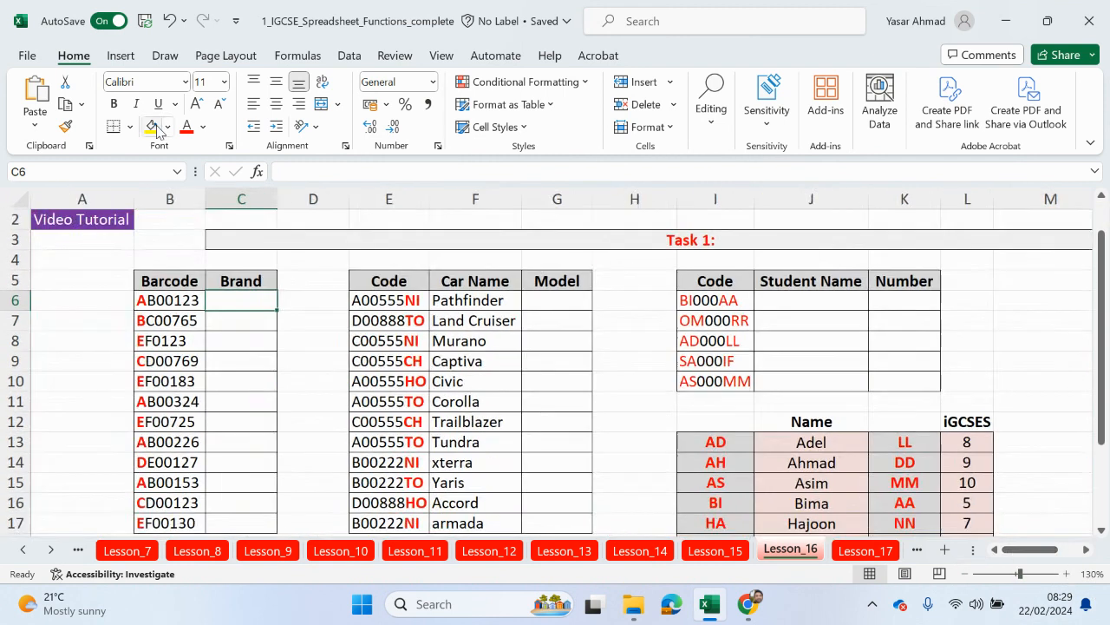
pyautogui.scroll(1, 233, 274)
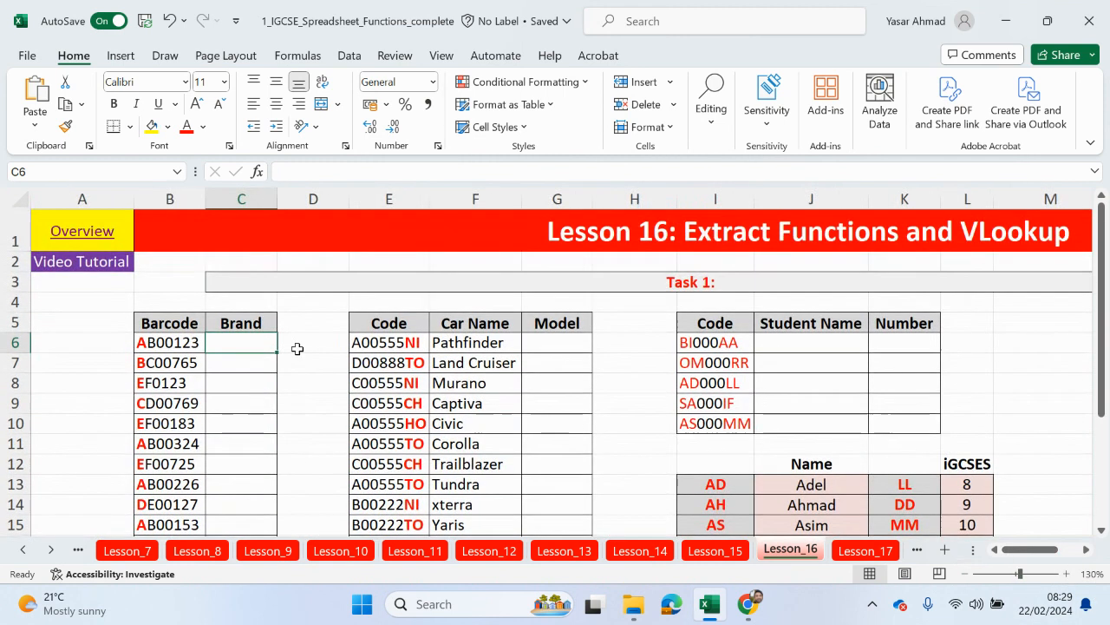
# Step: Start C6's formula as =VLOOKUP(LEFT(B6,1), using autocomplete
pyautogui.click(319, 173)
pyautogui.write('=vloo')
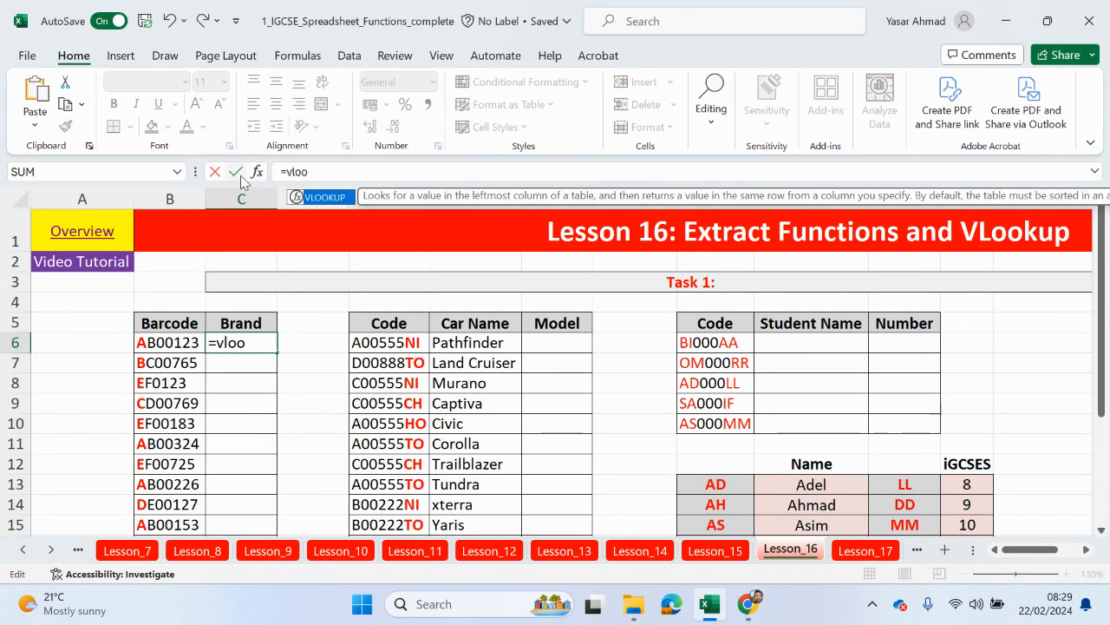
pyautogui.doubleClick(329, 200)
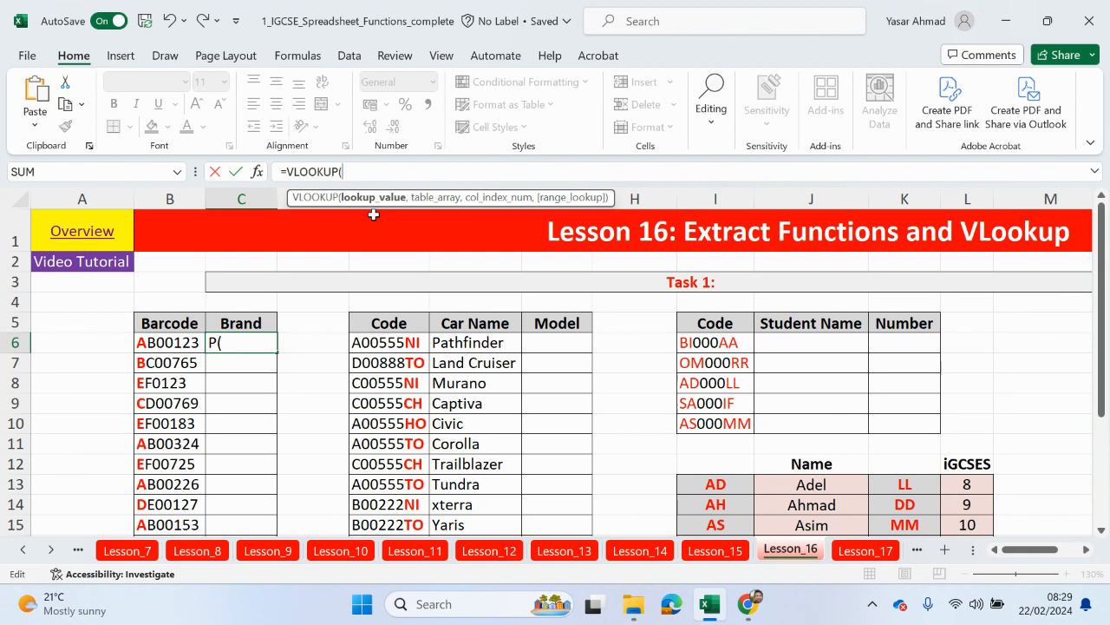
pyautogui.write('left')
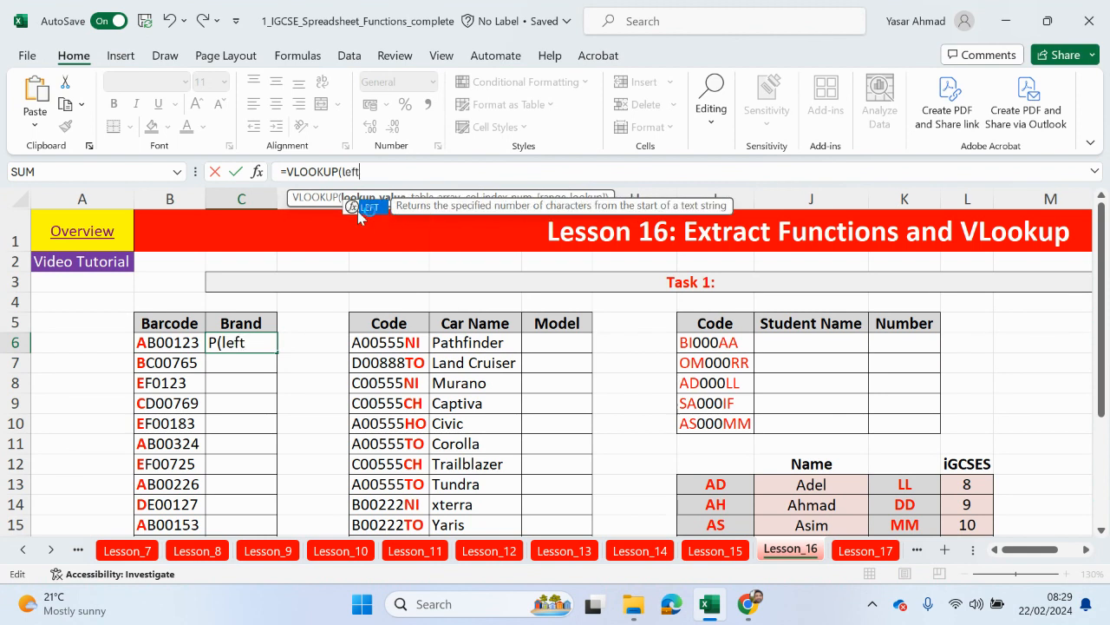
pyautogui.doubleClick(373, 208)
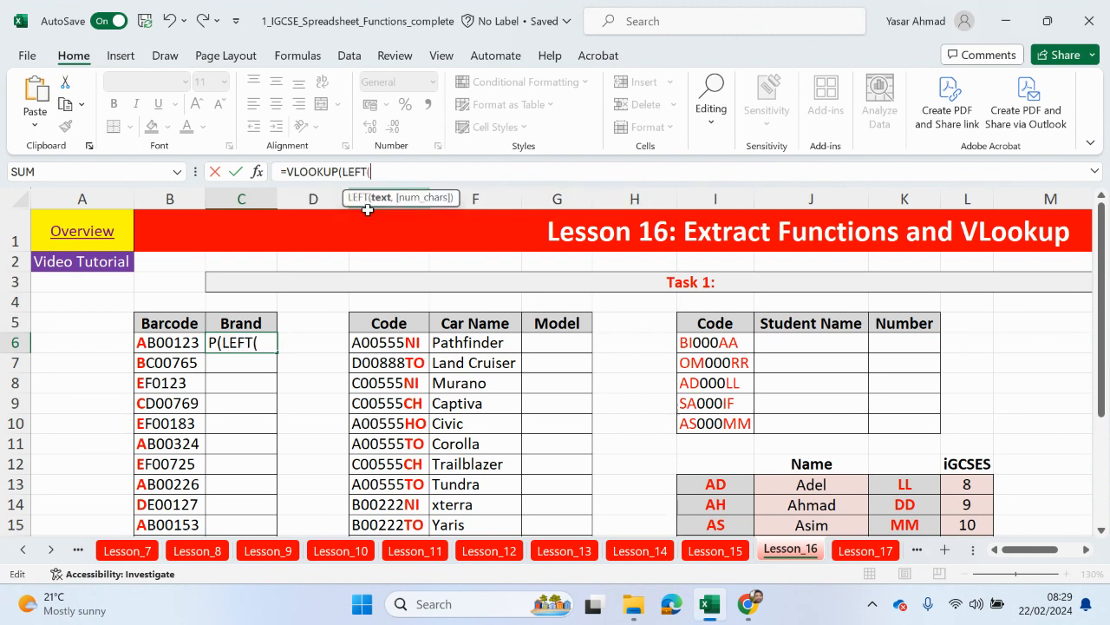
pyautogui.click(149, 341)
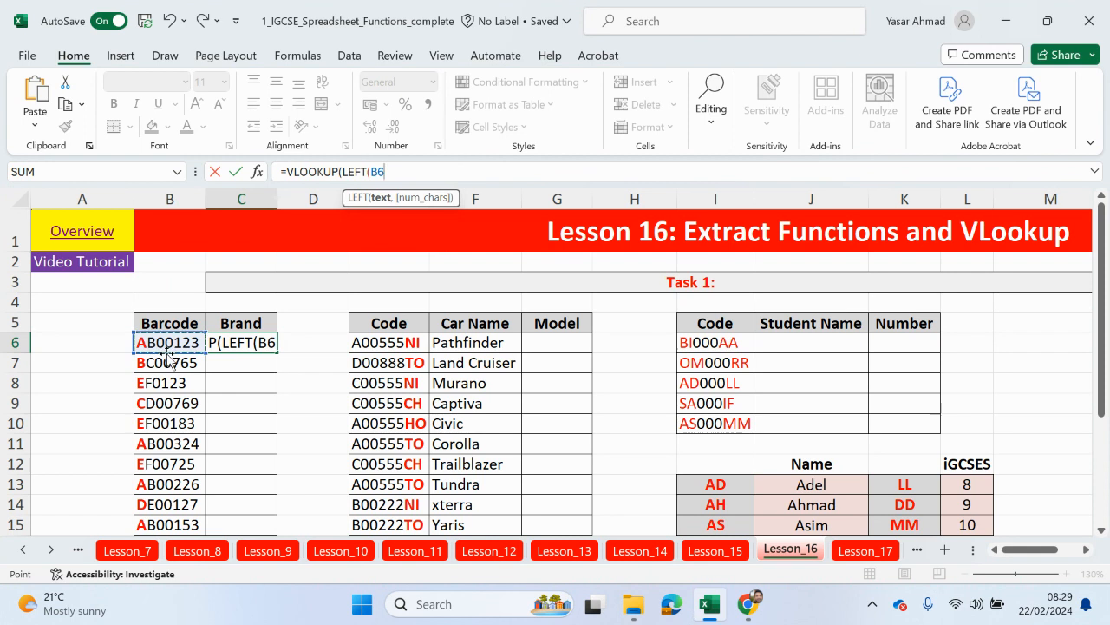
pyautogui.write(',')
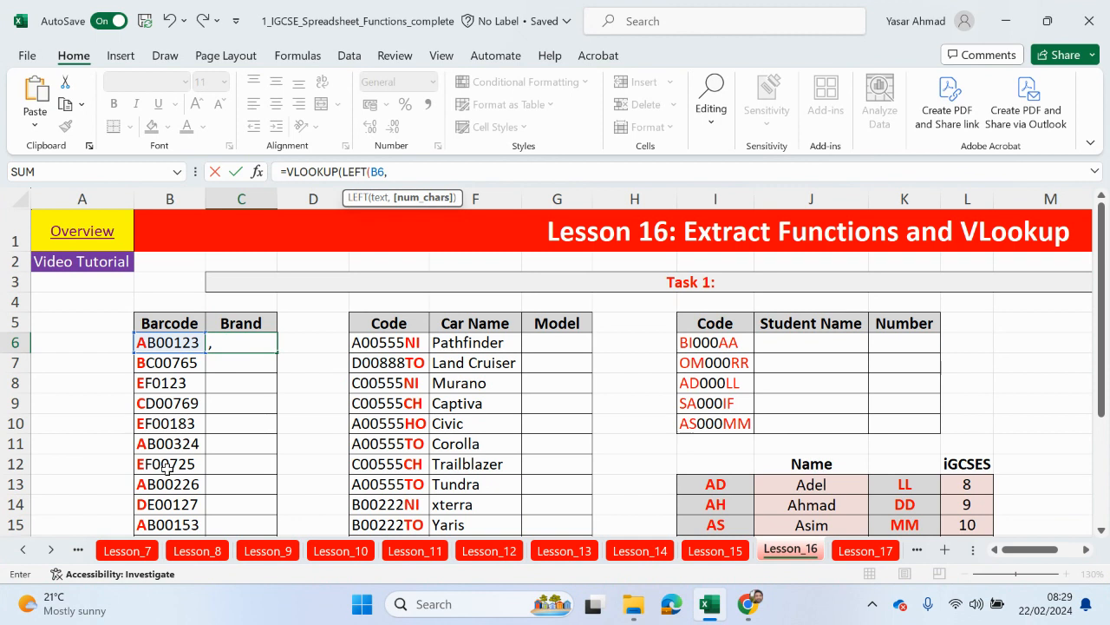
pyautogui.write('1)')
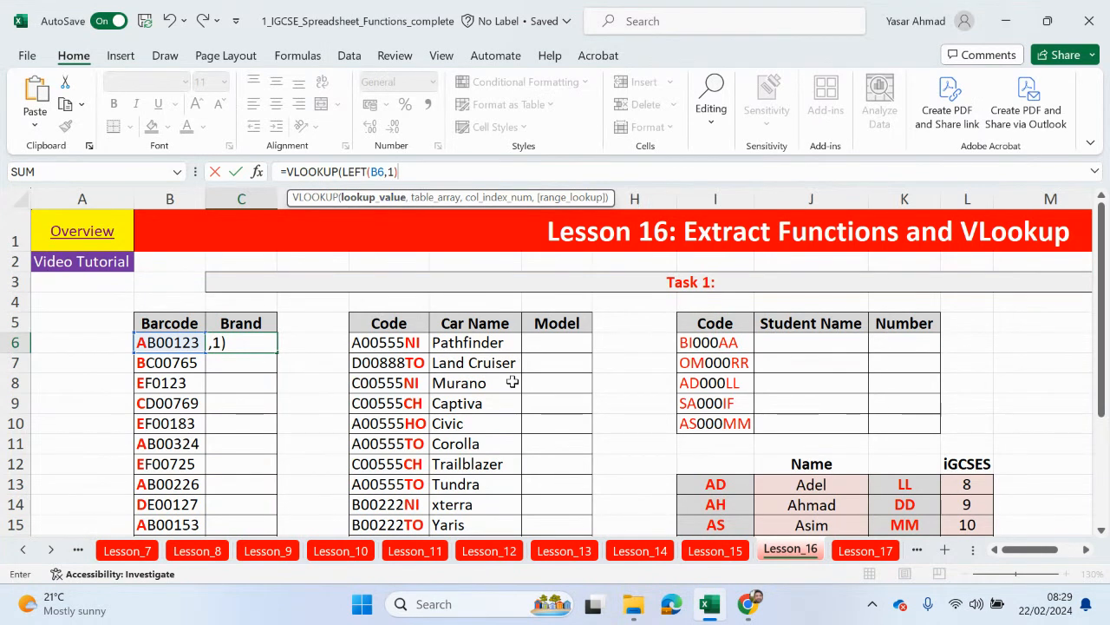
pyautogui.write(',')
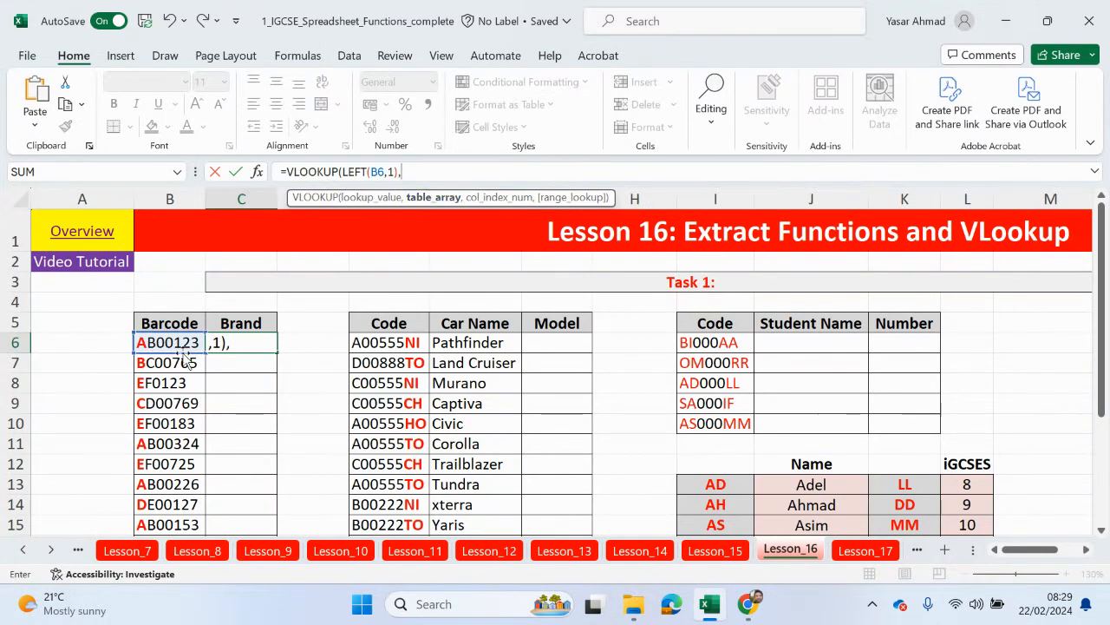
# Step: Add the brand table as the absolute lookup range $B$19:$C$23
pyautogui.scroll(-2, 259, 525)
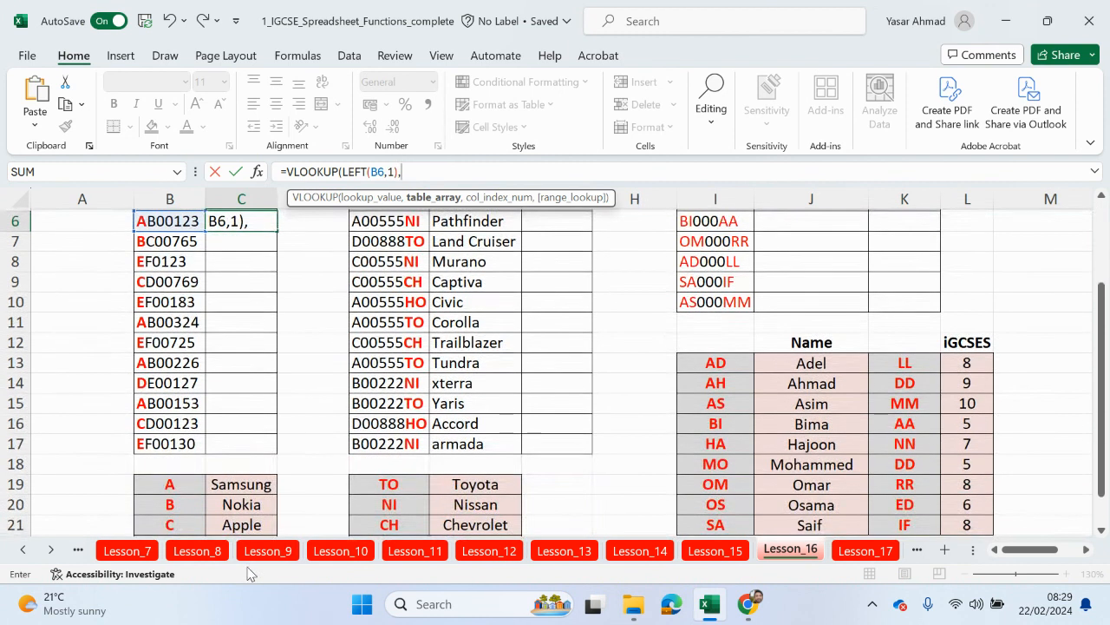
pyautogui.scroll(-1, 256, 464)
pyautogui.click(177, 422)
pyautogui.moveTo(177, 422); pyautogui.dragTo(268, 508)
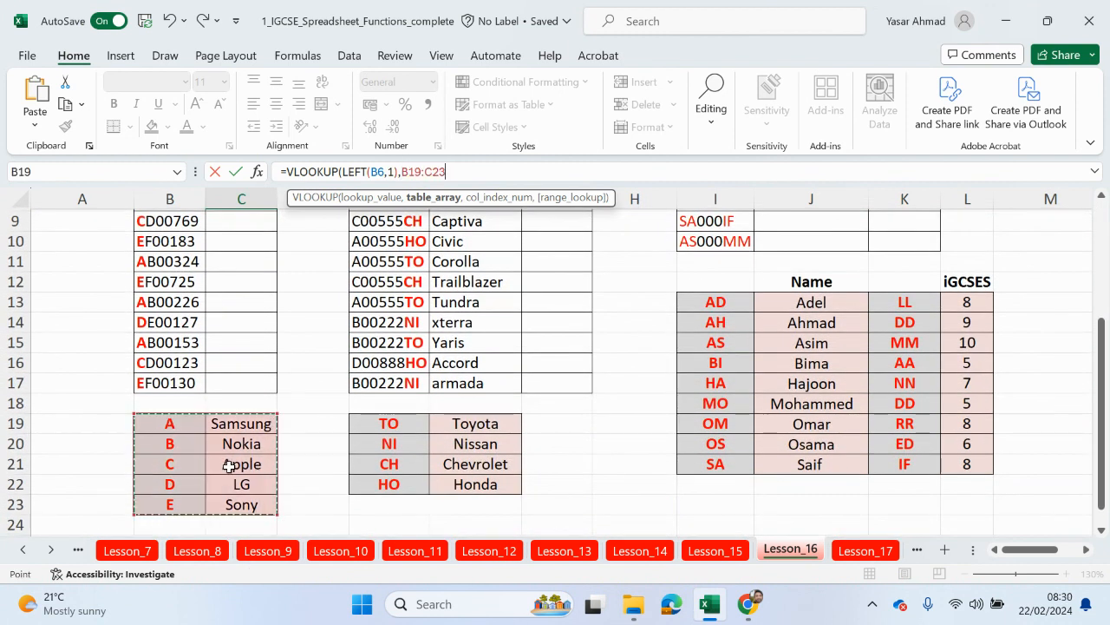
pyautogui.press('F4')
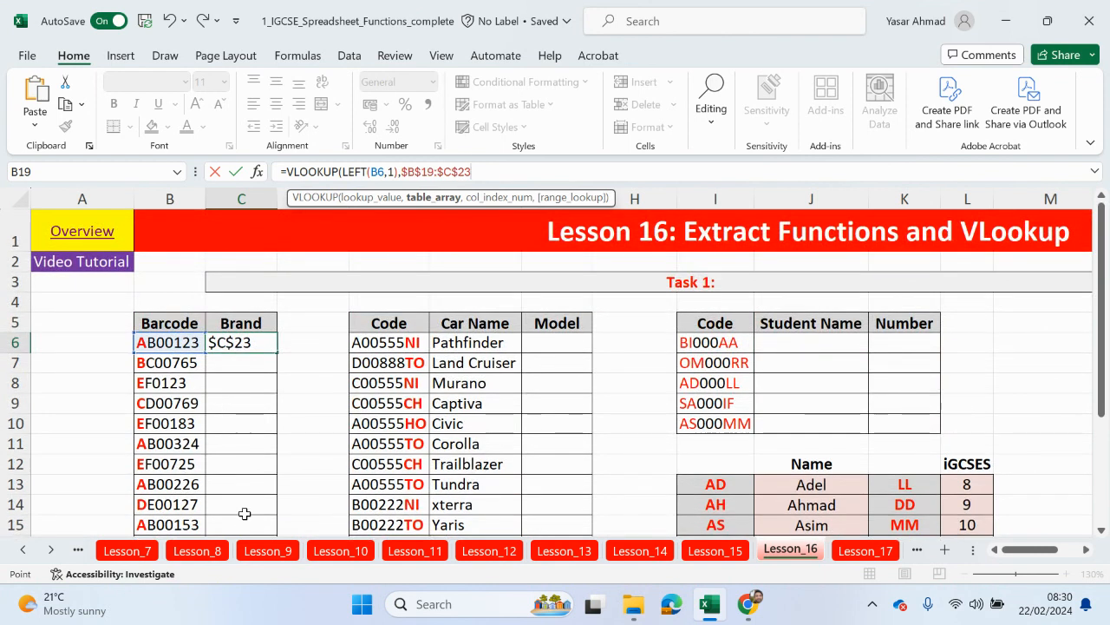
pyautogui.scroll(-4, 252, 491)
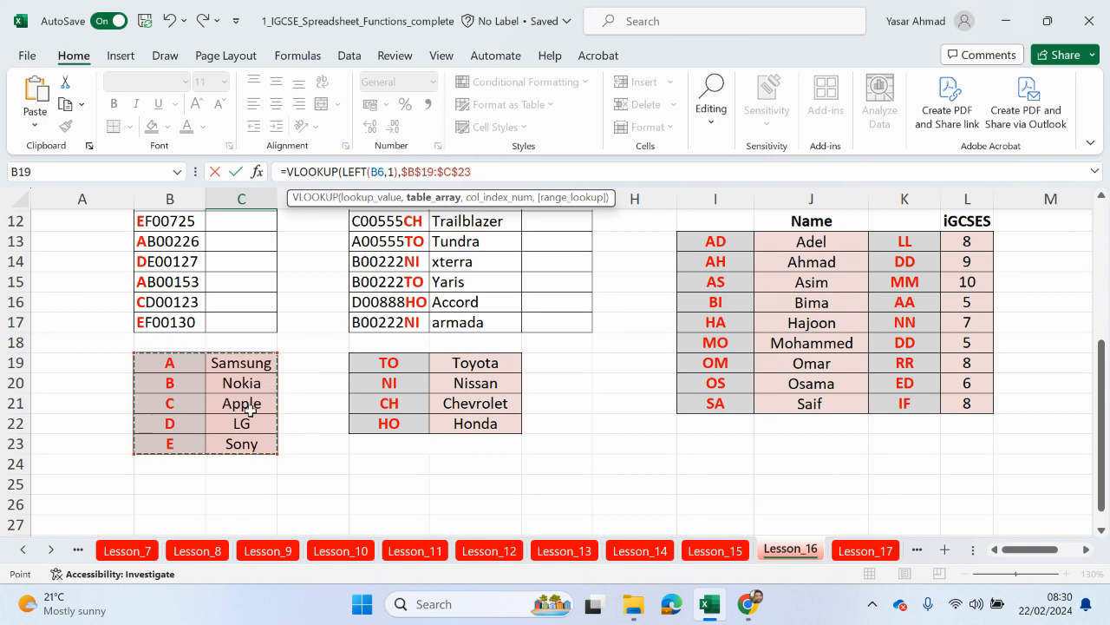
pyautogui.write(',')
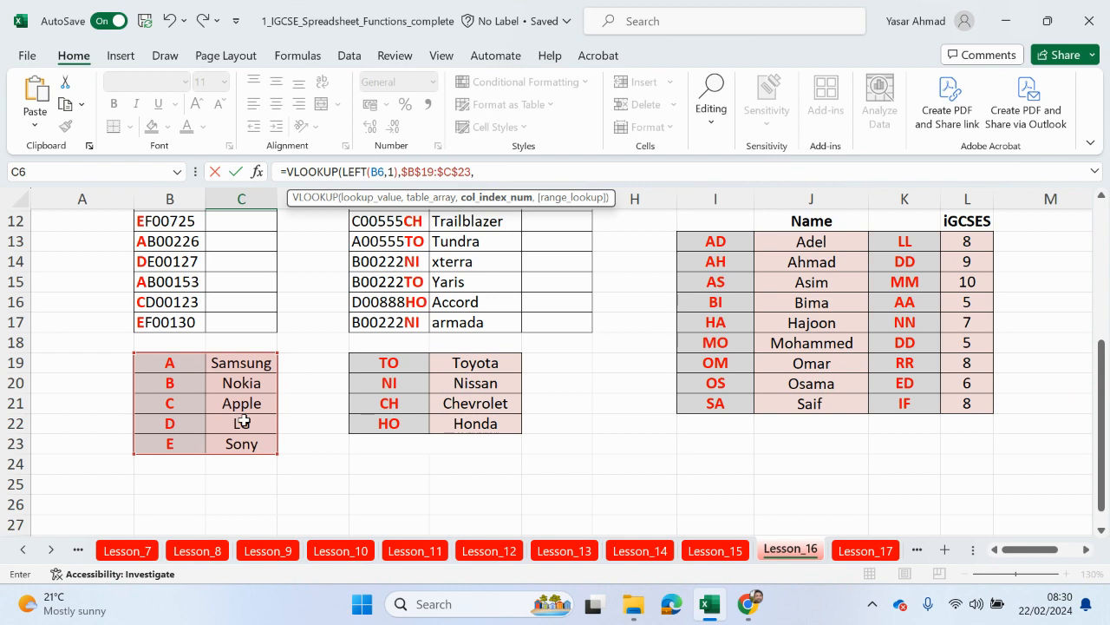
# Step: Finish with column 2 and FALSE for exact match, commit, and reselect C6
pyautogui.scroll(3, 208, 433)
pyautogui.scroll(-3, 256, 337)
pyautogui.write(',')
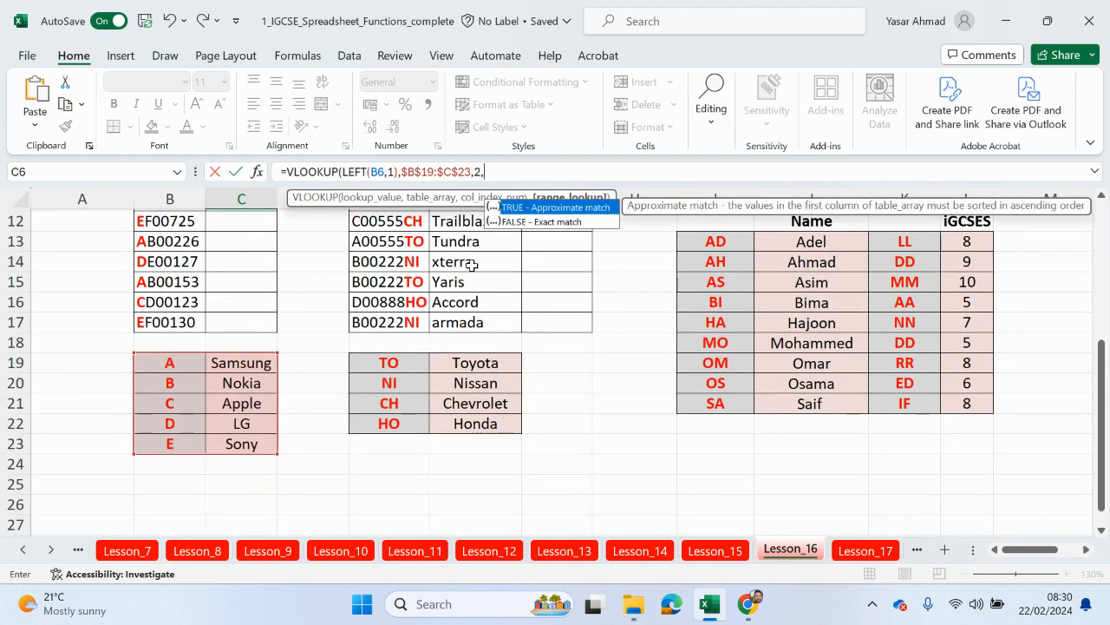
pyautogui.doubleClick(528, 221)
pyautogui.scroll(2, 261, 327)
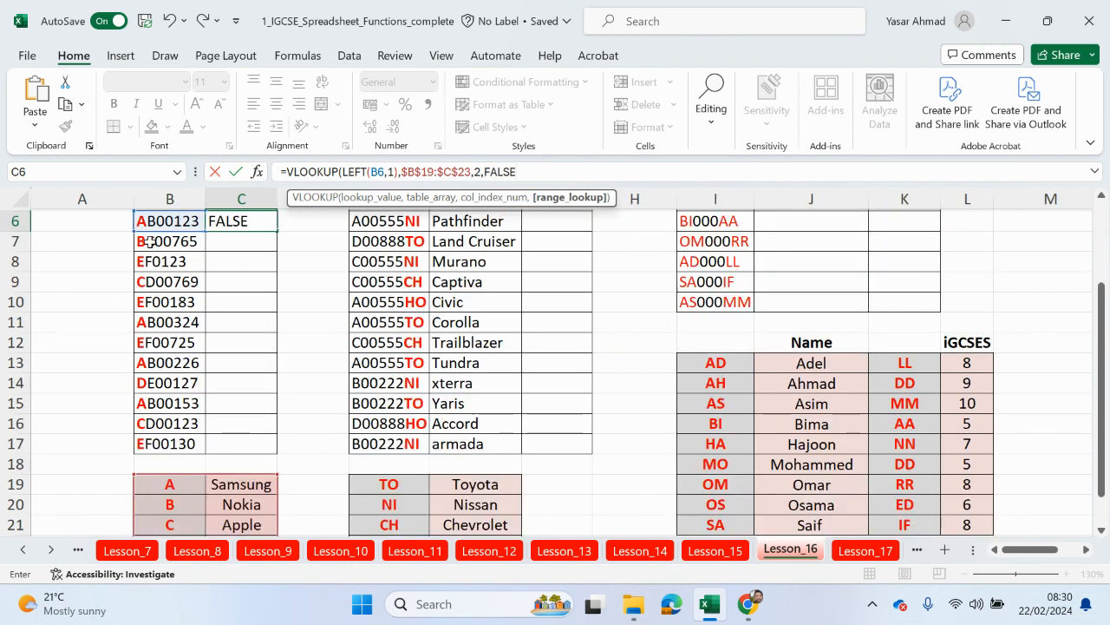
pyautogui.scroll(1, 149, 241)
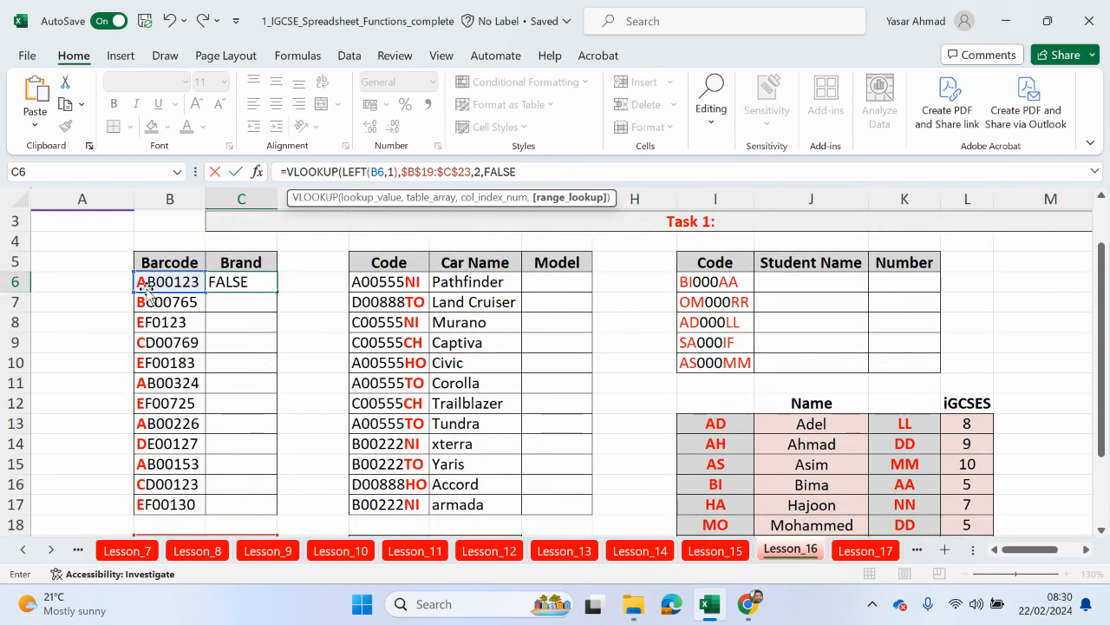
pyautogui.scroll(-3, 161, 375)
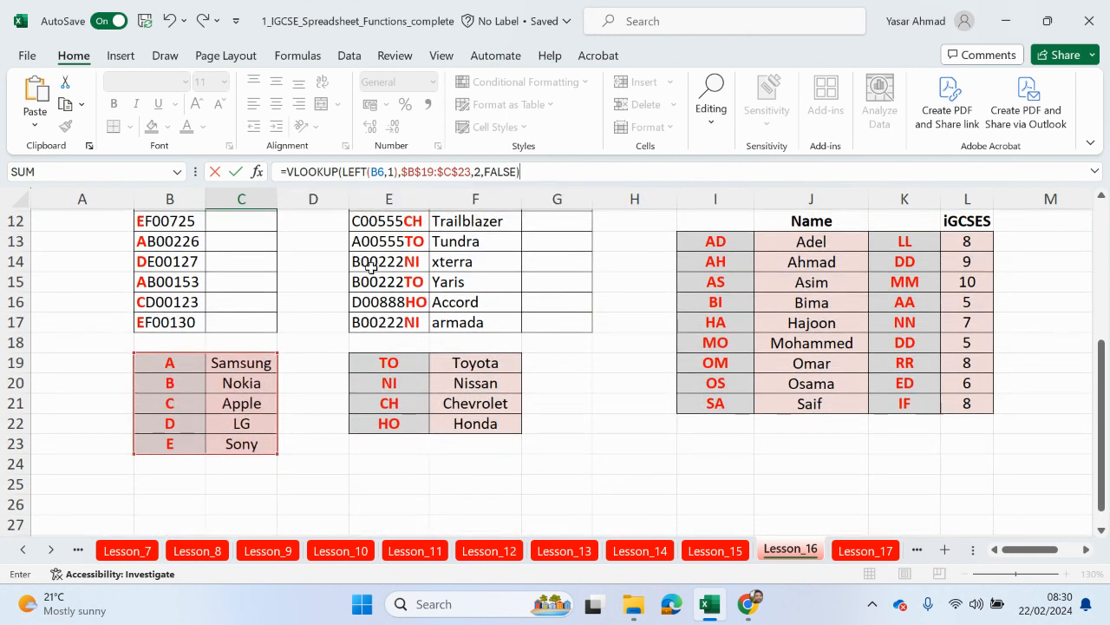
pyautogui.press('Return')
pyautogui.scroll(1, 225, 278)
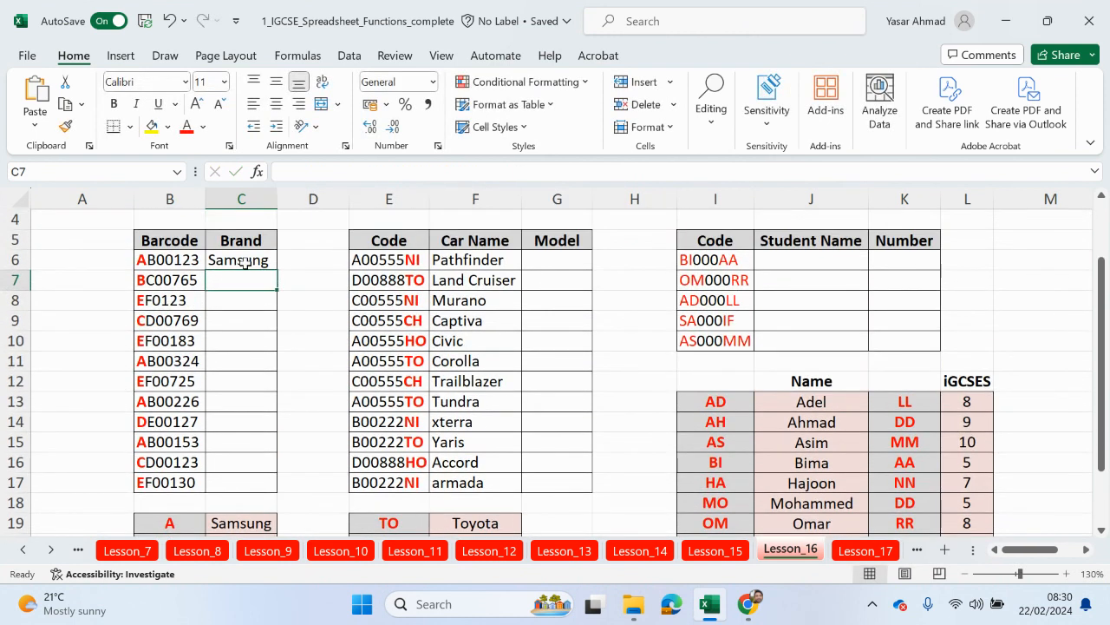
pyautogui.scroll(-1, 245, 269)
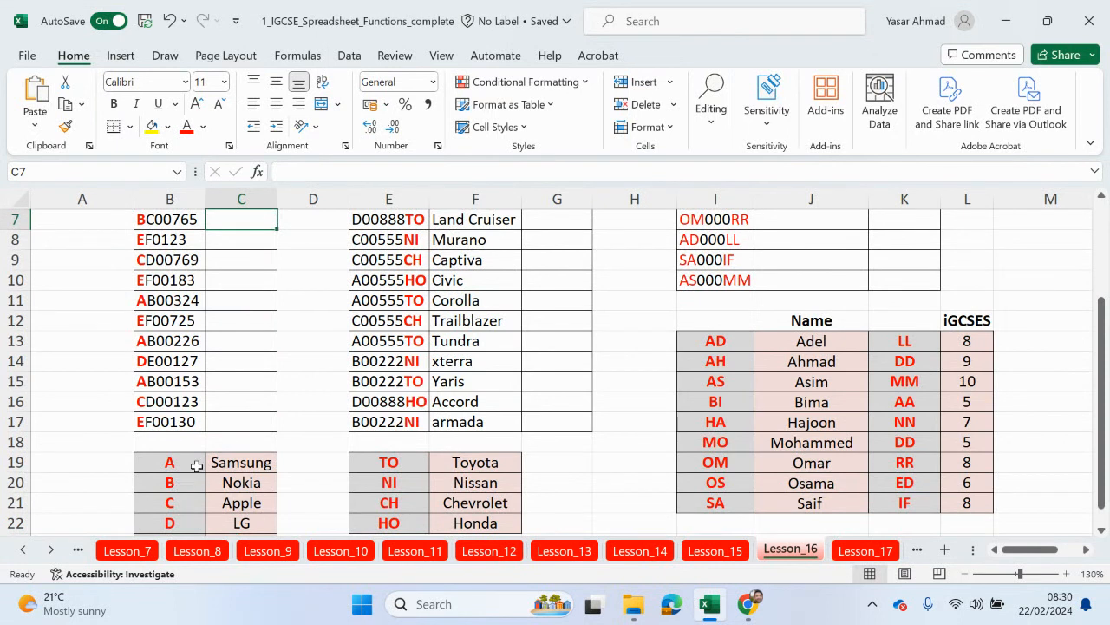
pyautogui.scroll(1, 197, 469)
pyautogui.click(253, 259)
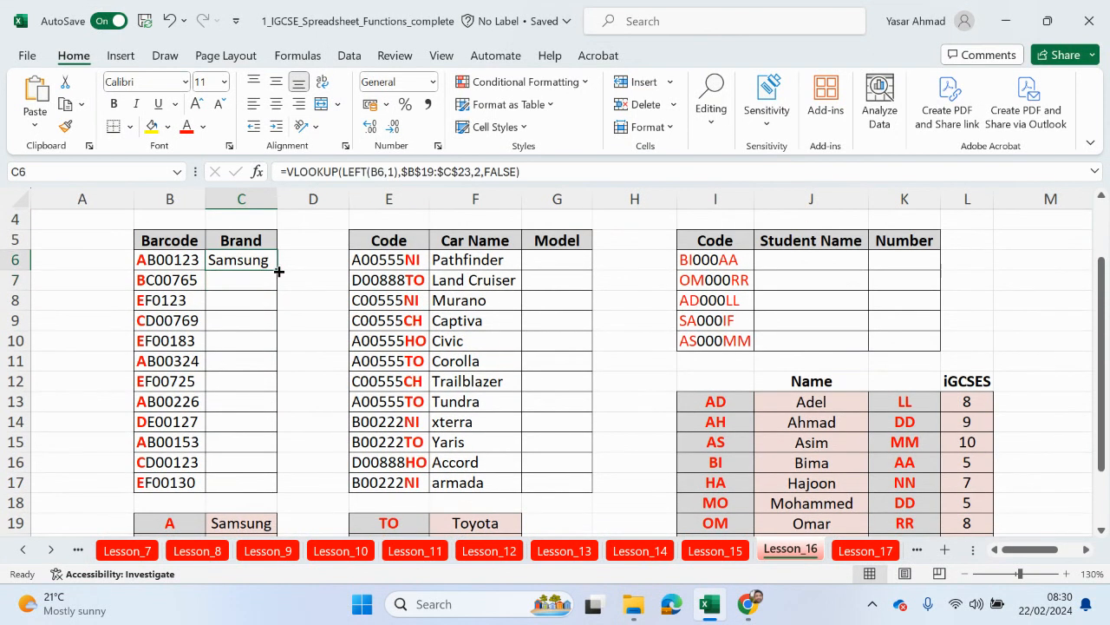
# Step: Copy C6's brand lookup down to C17 and check the result in C8
pyautogui.doubleClick(279, 271)
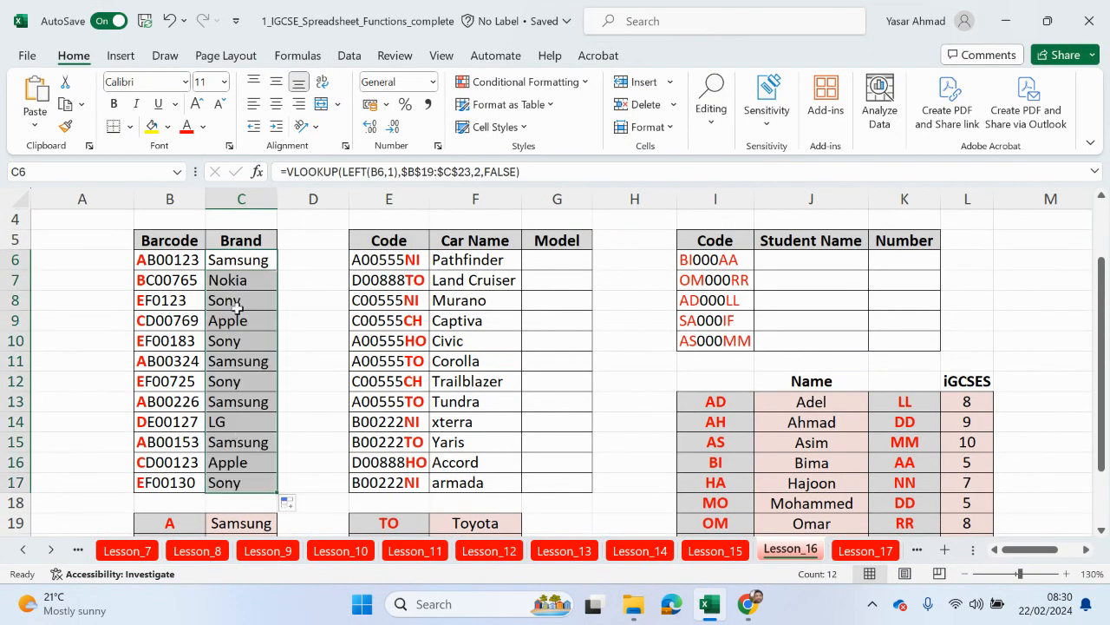
pyautogui.click(236, 304)
pyautogui.scroll(-2, 240, 315)
pyautogui.scroll(2, 208, 482)
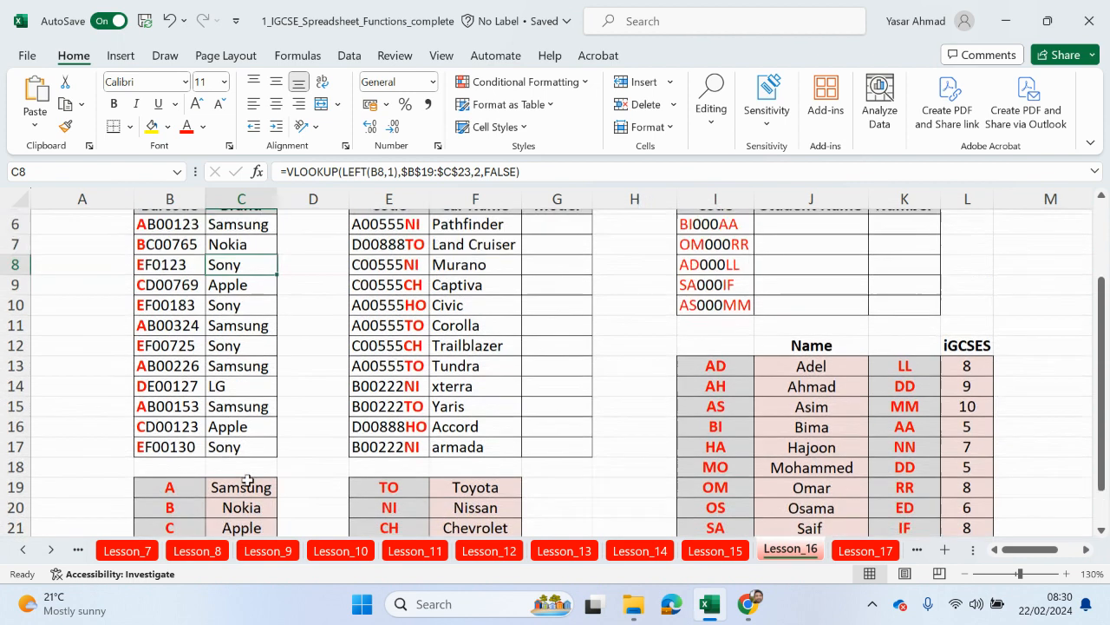
pyautogui.scroll(1, 247, 481)
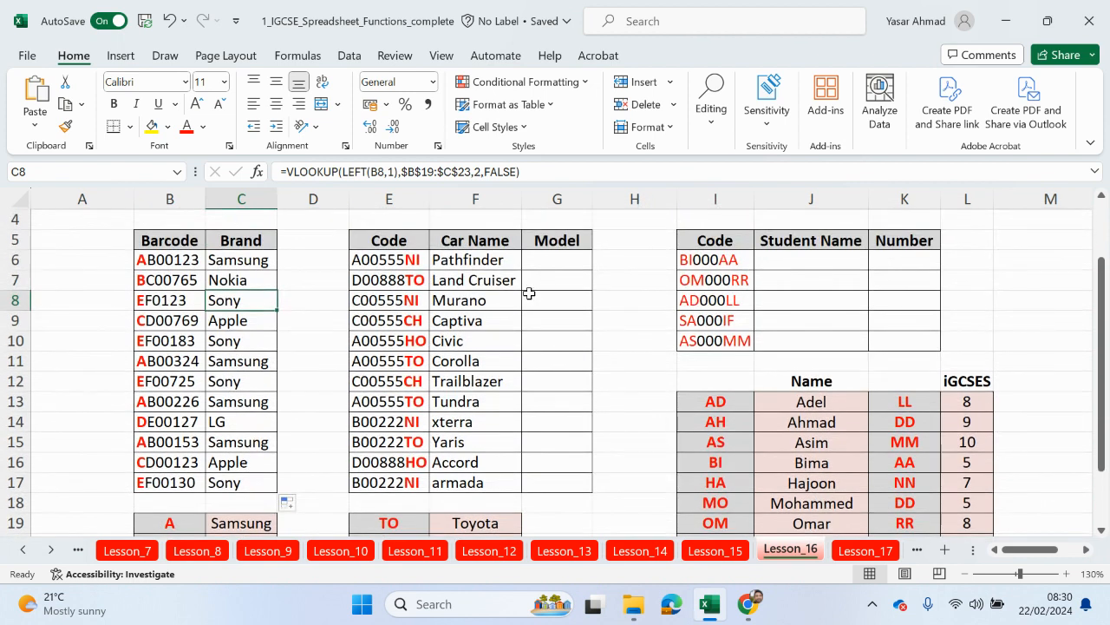
# Step: Review the car names F6:F17 and car codes in column E, then select Model cell G6
pyautogui.click(486, 260)
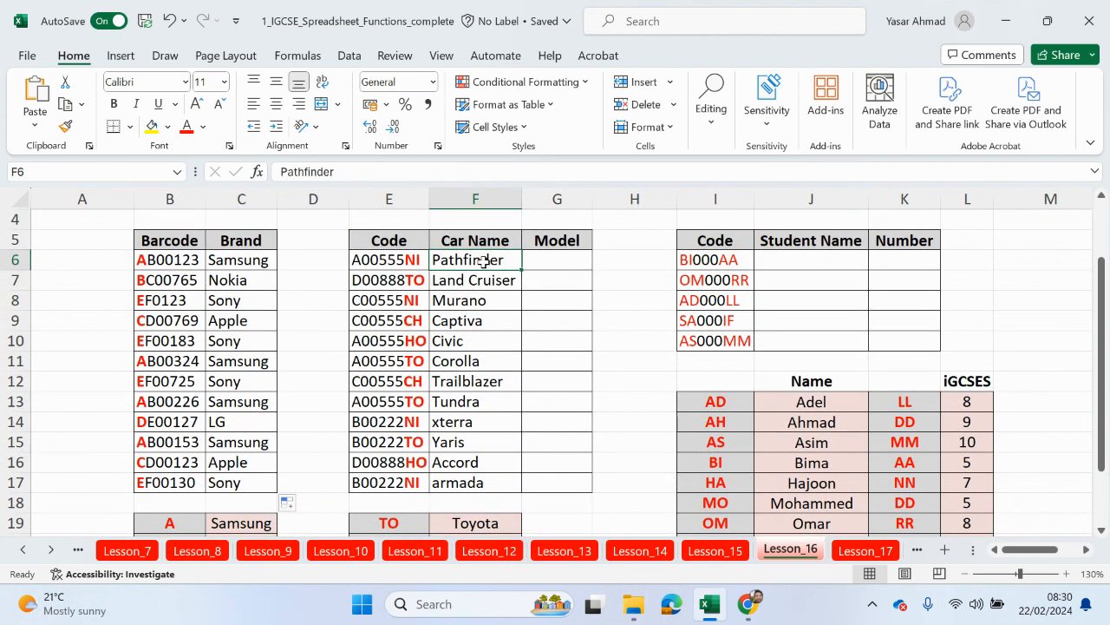
pyautogui.moveTo(482, 264); pyautogui.dragTo(471, 484)
pyautogui.moveTo(547, 420); pyautogui.dragTo(546, 421)
pyautogui.scroll(-2, 523, 436)
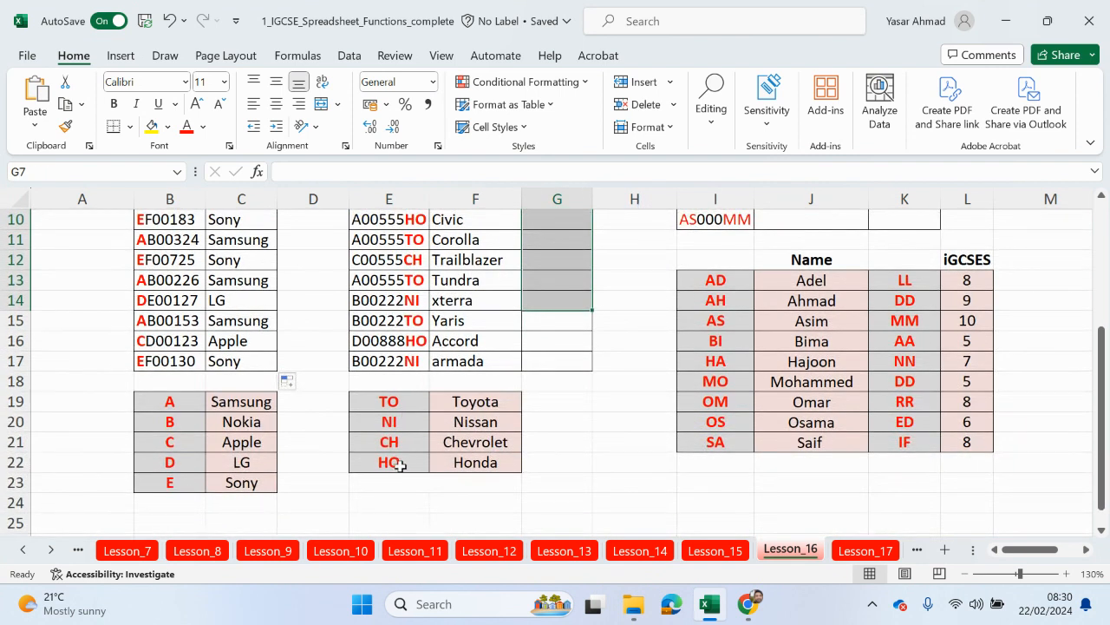
pyautogui.scroll(2, 398, 465)
pyautogui.click(396, 241)
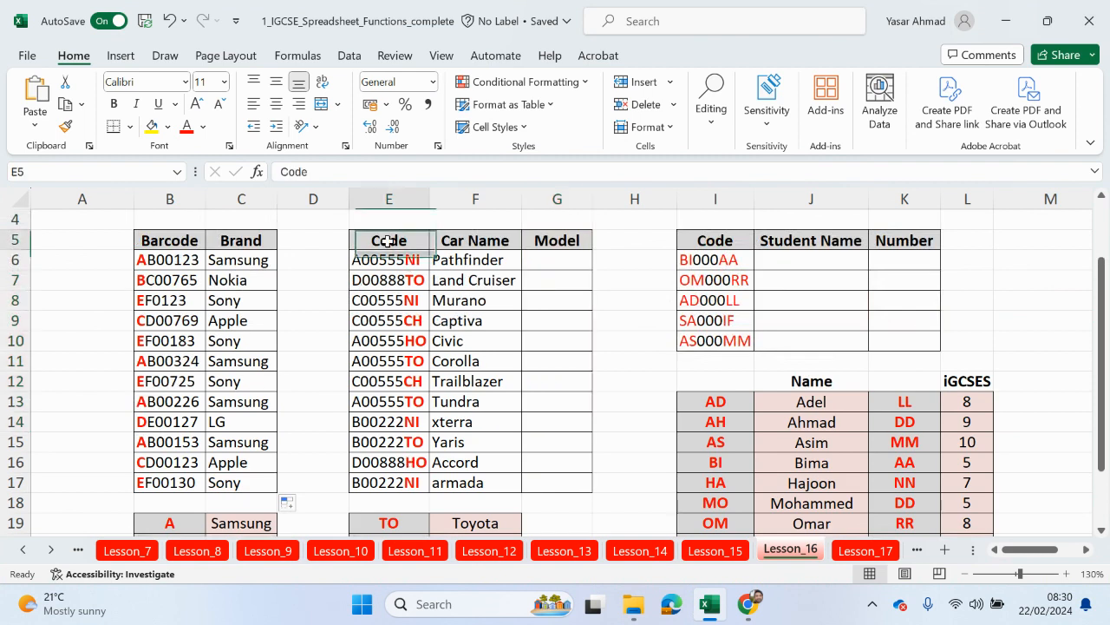
pyautogui.moveTo(390, 260); pyautogui.dragTo(401, 486)
pyautogui.scroll(1, 452, 275)
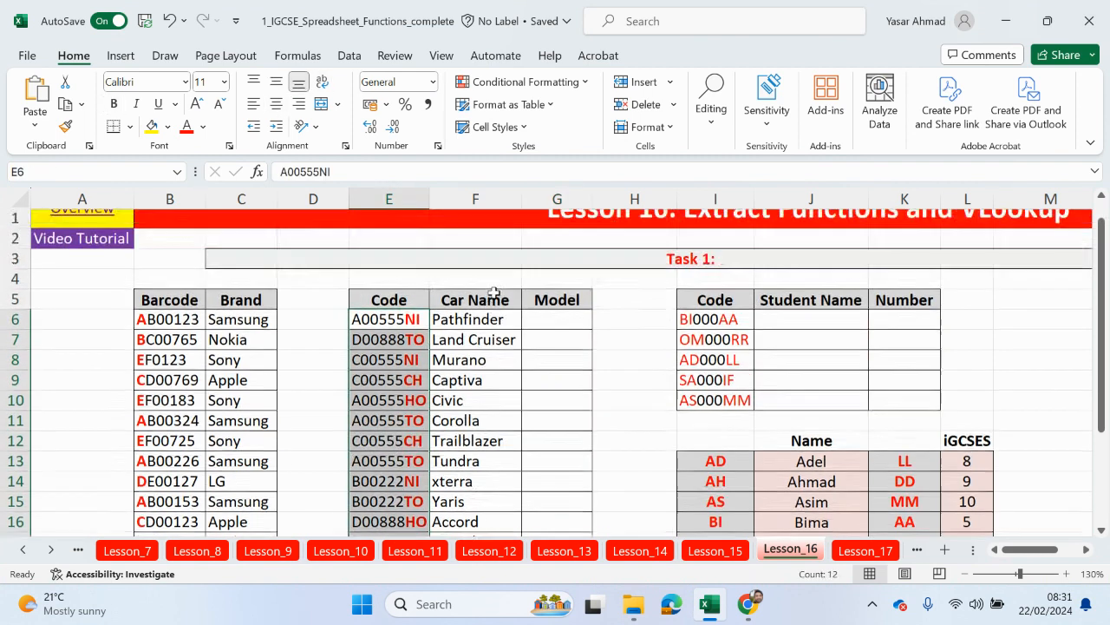
pyautogui.click(549, 320)
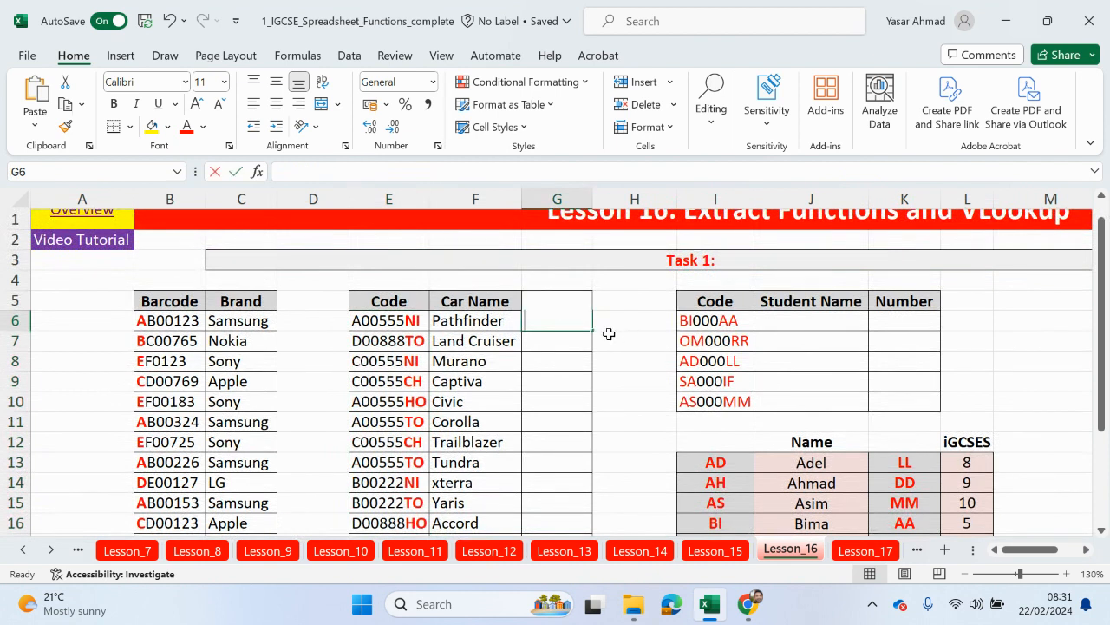
# Step: Start G6's formula as =VLOOKUP(RIGHT(E6,2), using autocomplete
pyautogui.write('=rig')
pyautogui.press('BackSpace')
pyautogui.press('BackSpace')
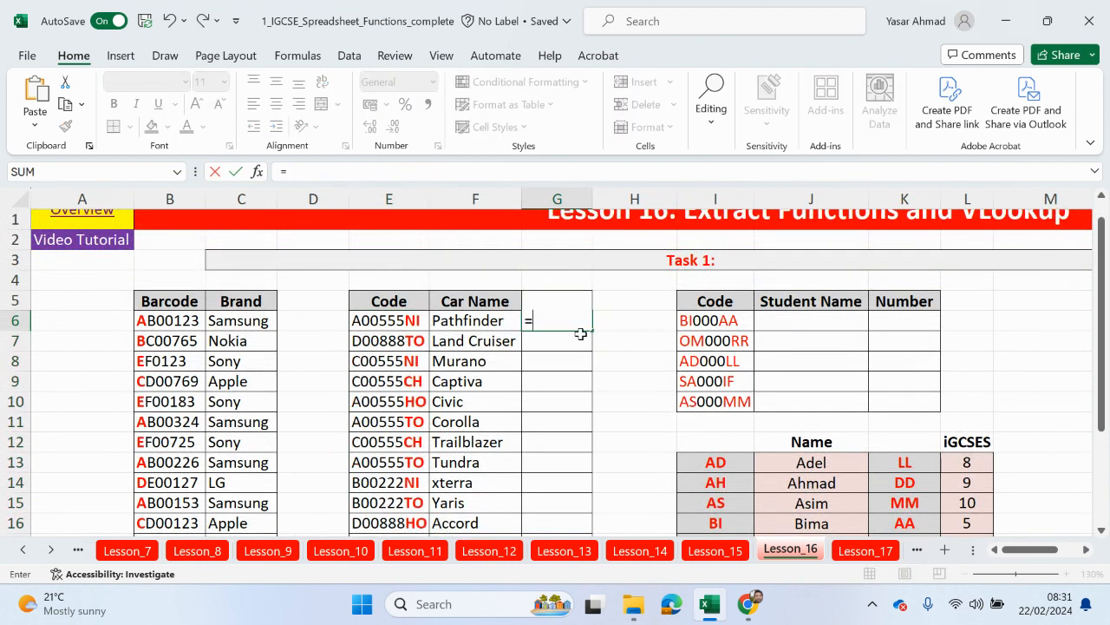
pyautogui.write('vlo')
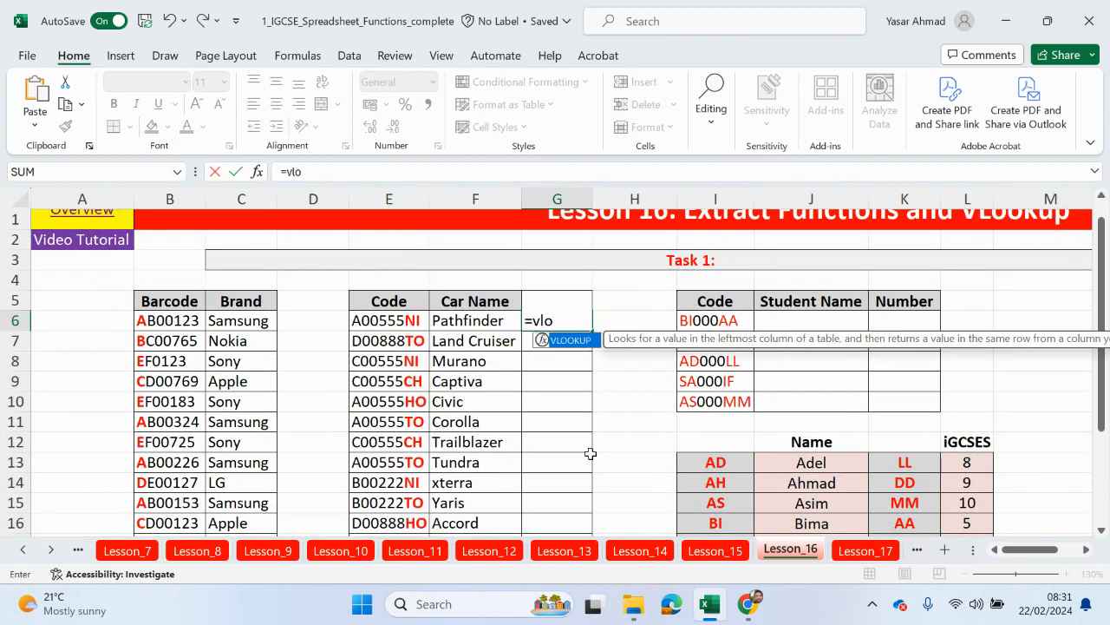
pyautogui.doubleClick(572, 340)
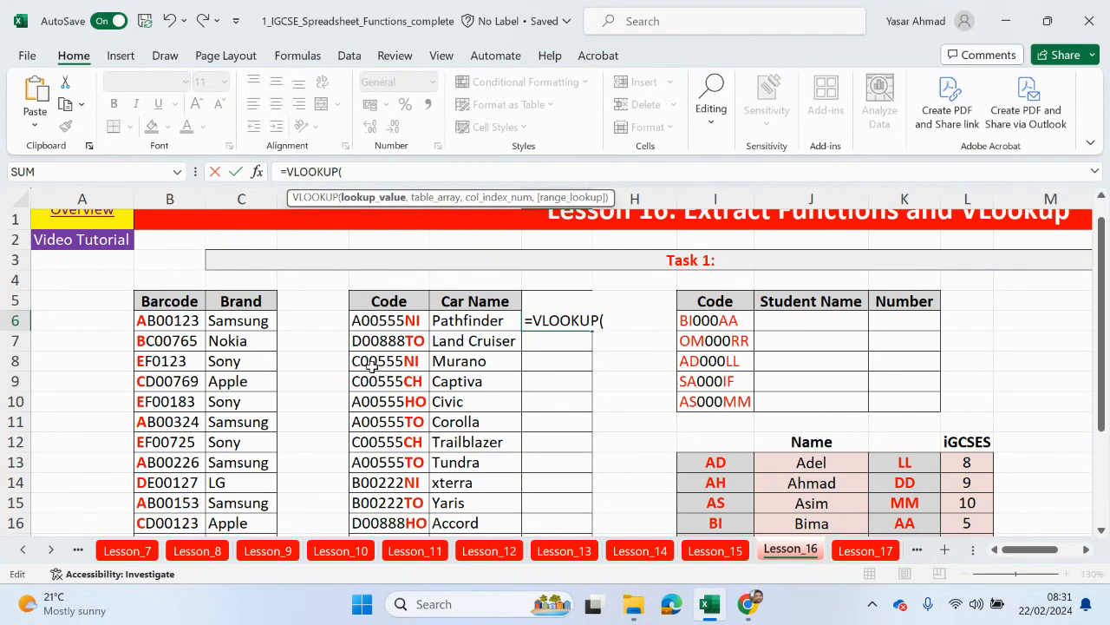
pyautogui.write('right')
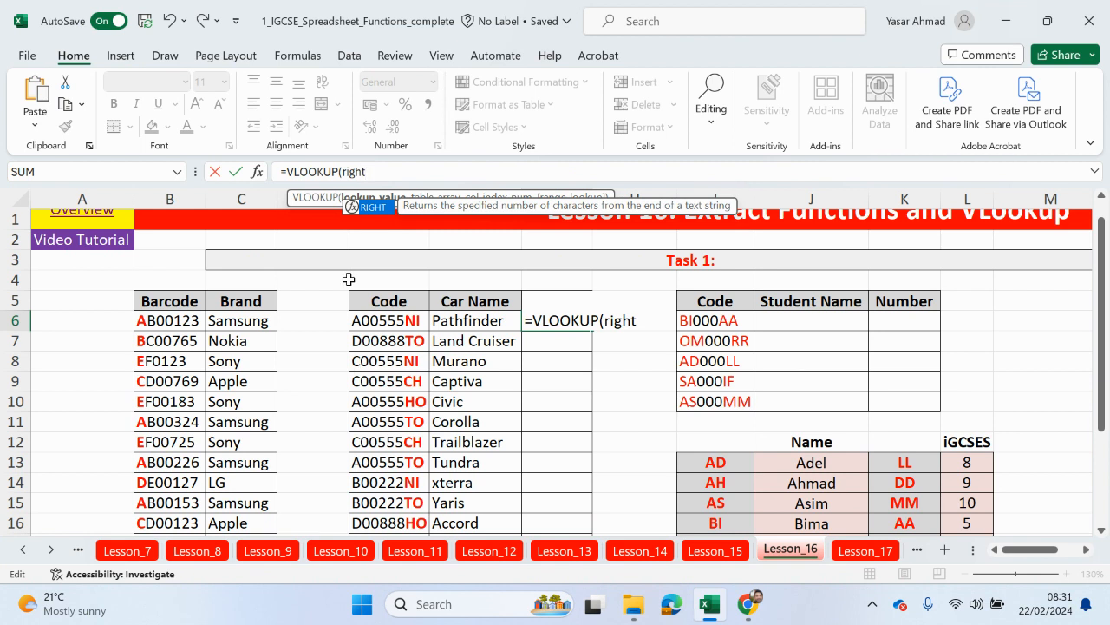
pyautogui.doubleClick(363, 209)
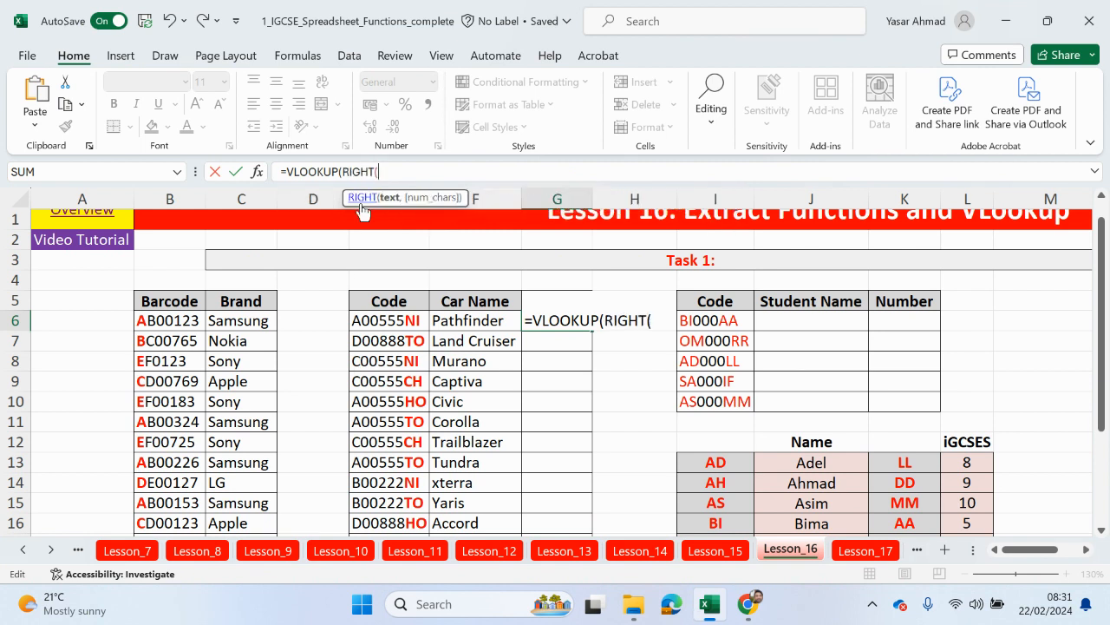
pyautogui.click(379, 325)
pyautogui.write(',')
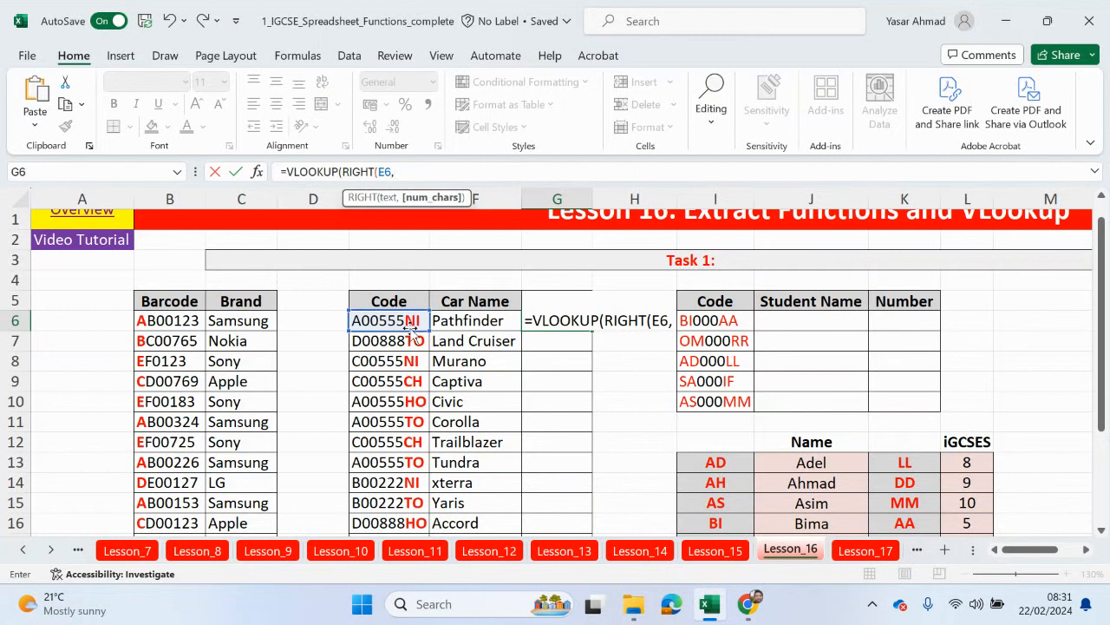
pyautogui.write('2')
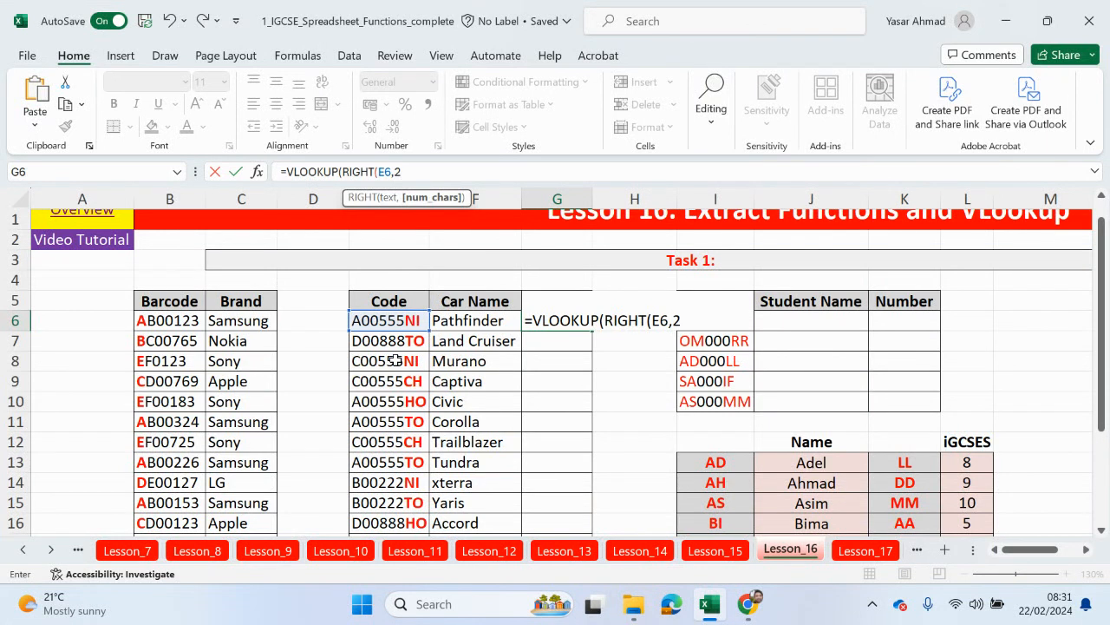
pyautogui.write(')')
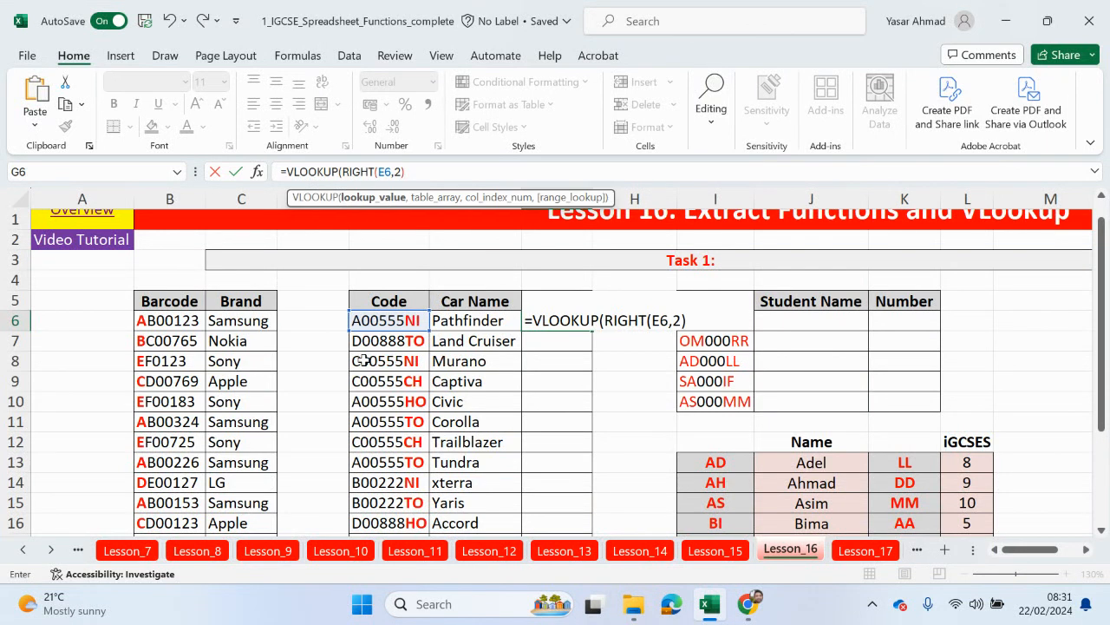
pyautogui.write(',')
# Step: Complete it with absolute range $E$19:$F$22, column 2 and FALSE, then commit
pyautogui.scroll(-3, 458, 379)
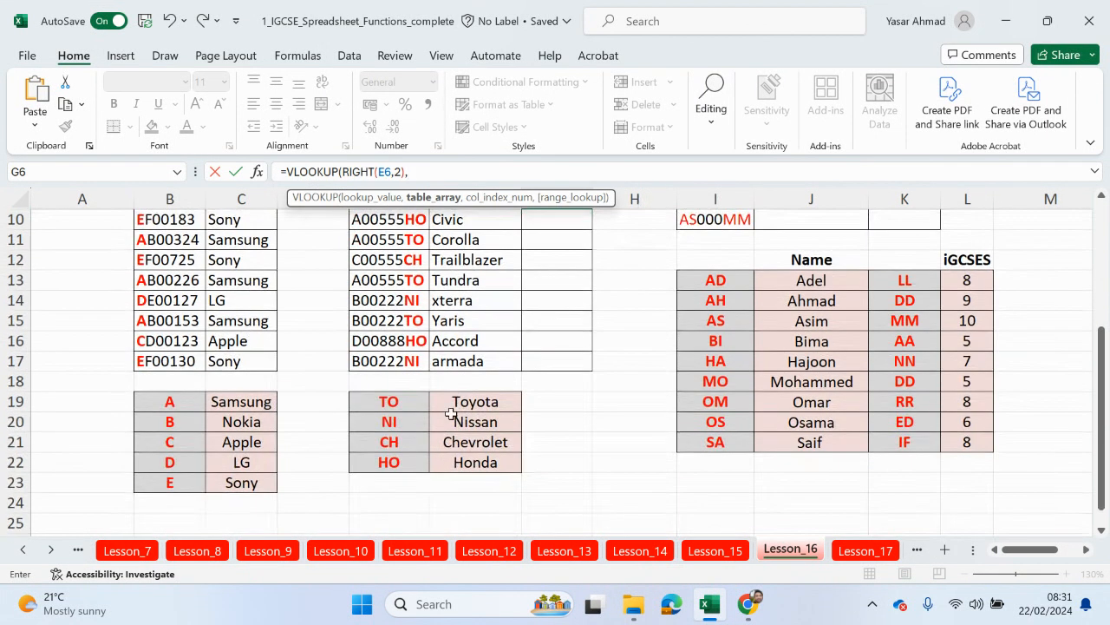
pyautogui.moveTo(403, 404); pyautogui.dragTo(475, 455)
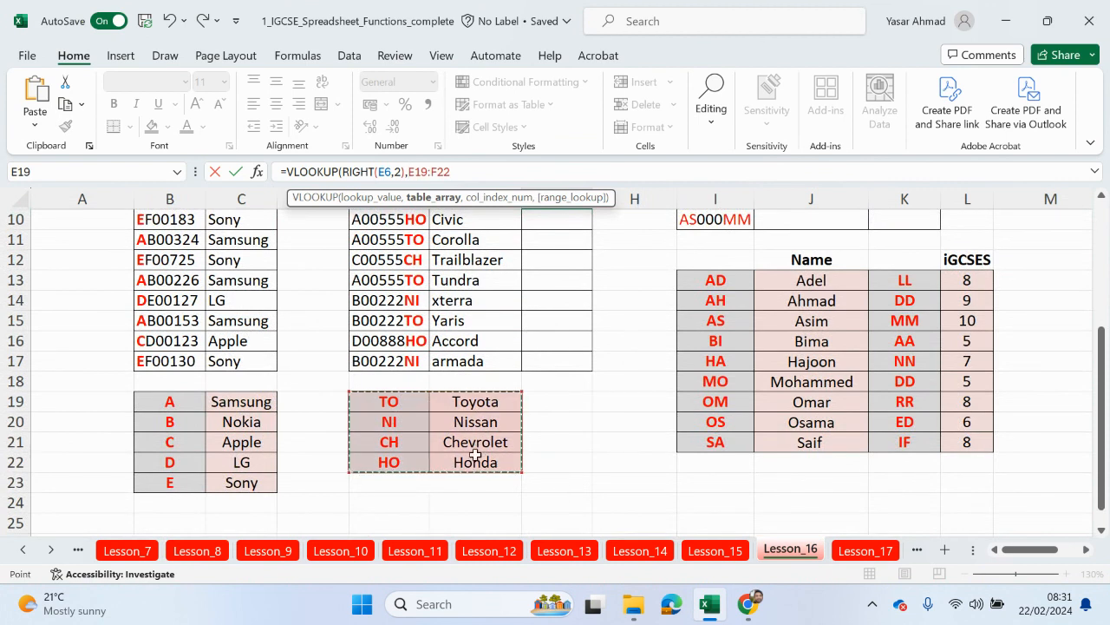
pyautogui.press('F4')
pyautogui.scroll(3, 436, 449)
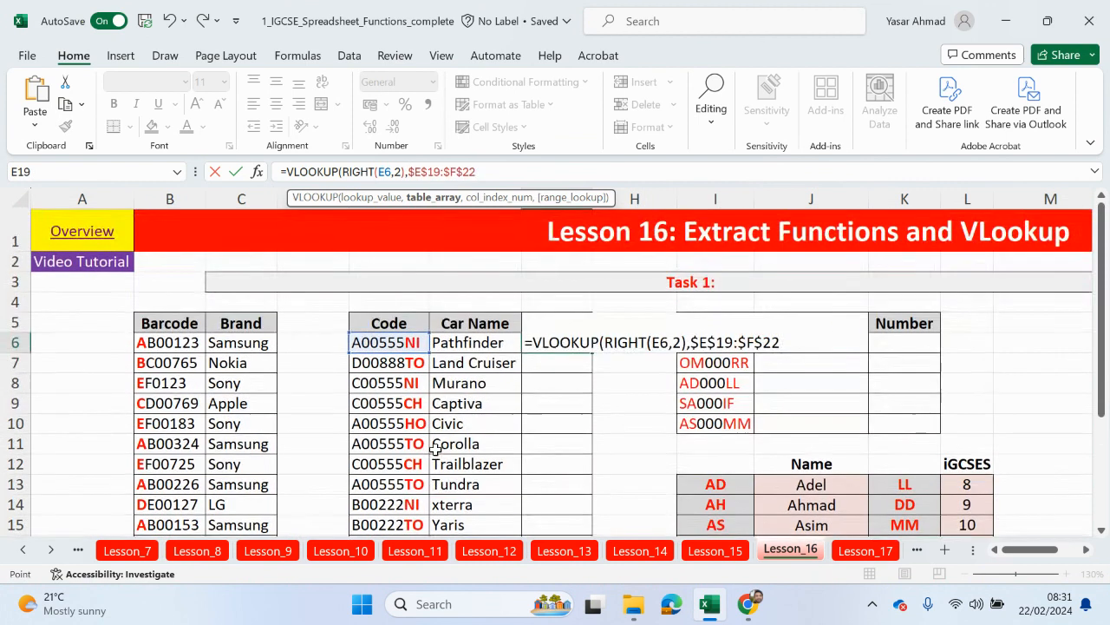
pyautogui.write(',')
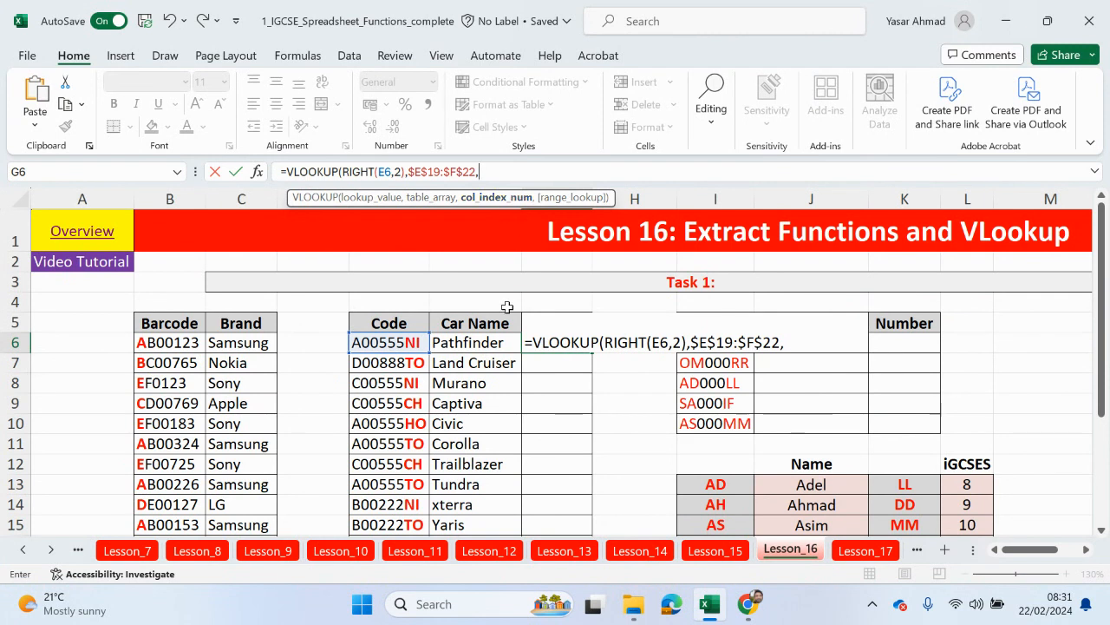
pyautogui.scroll(-3, 492, 398)
pyautogui.scroll(-1, 491, 397)
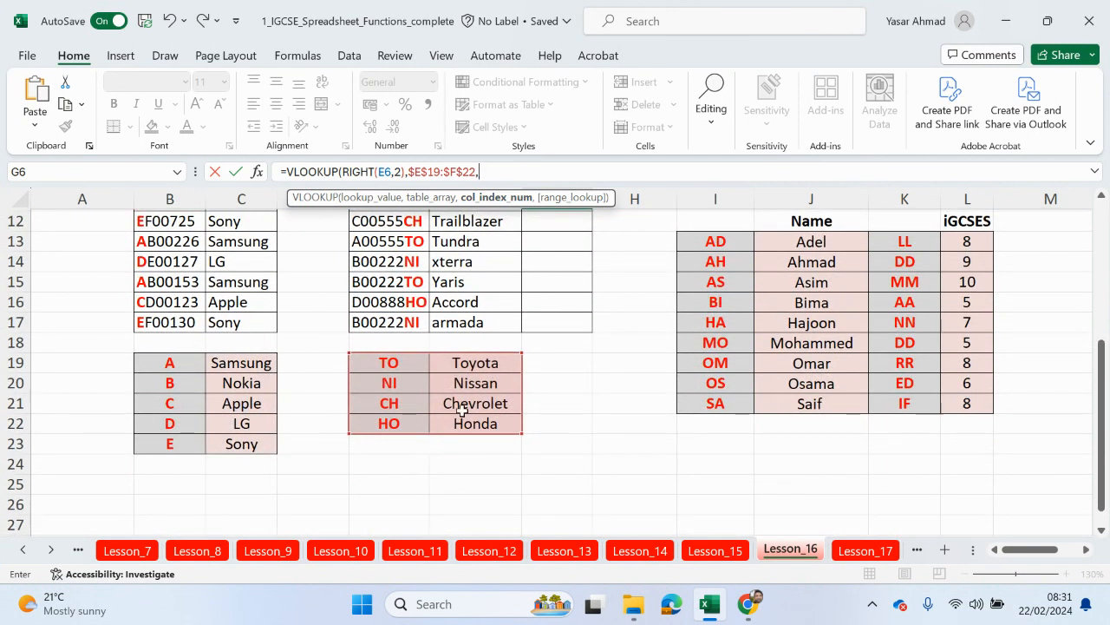
pyautogui.write(',')
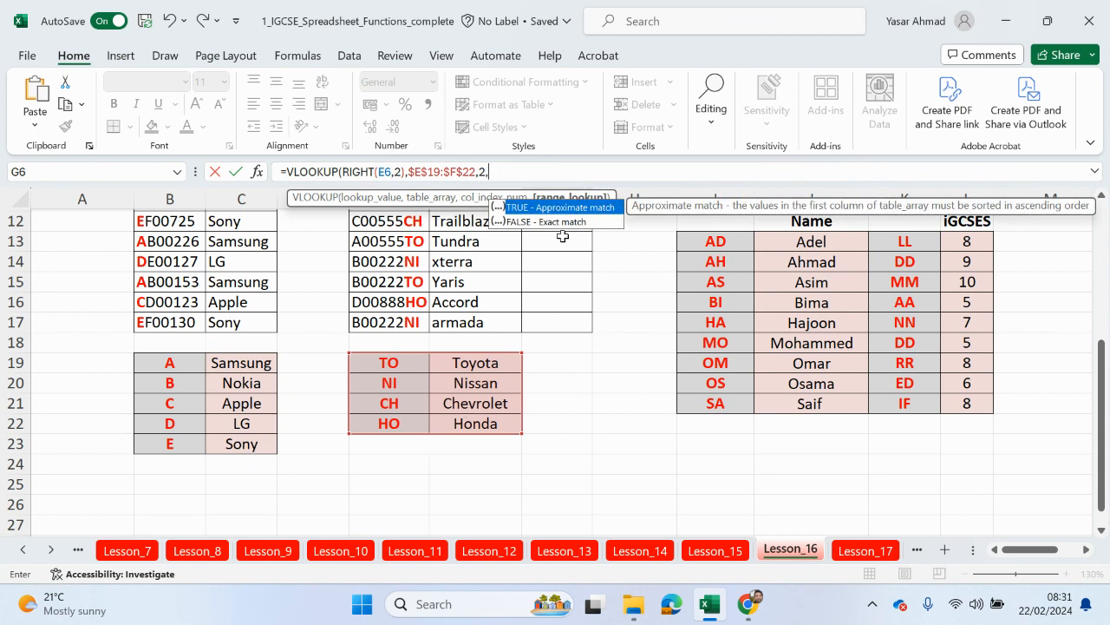
pyautogui.doubleClick(563, 222)
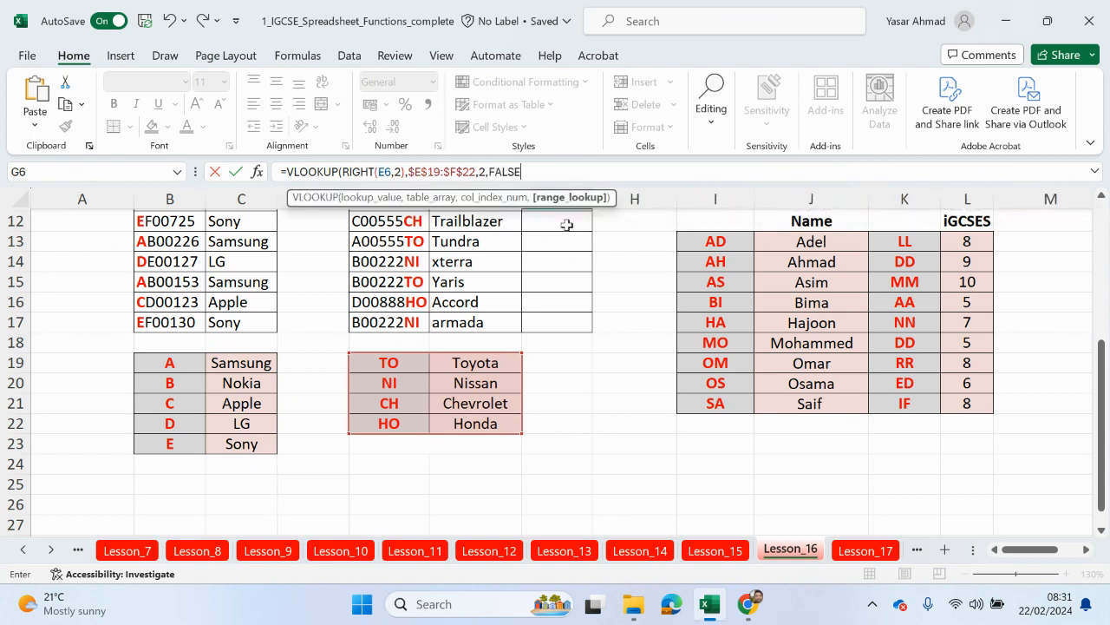
pyautogui.scroll(3, 565, 224)
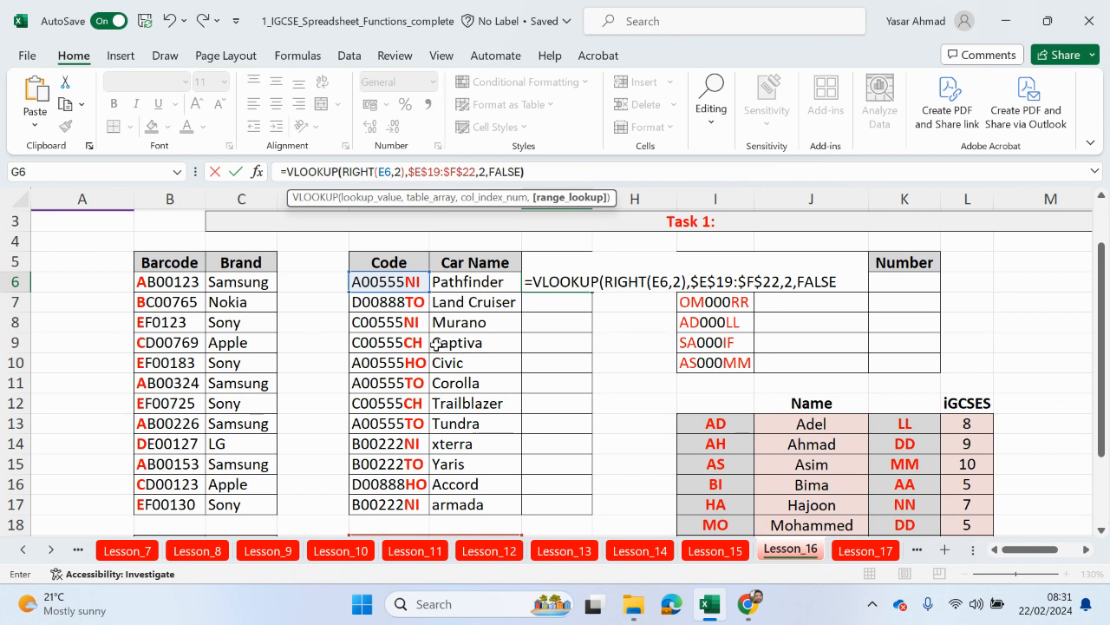
pyautogui.press('Return')
# Step: Copy G6's lookup formula down to G17, filling makes like Toyota, Nissan, Chevrolet and Honda
pyautogui.click(560, 287)
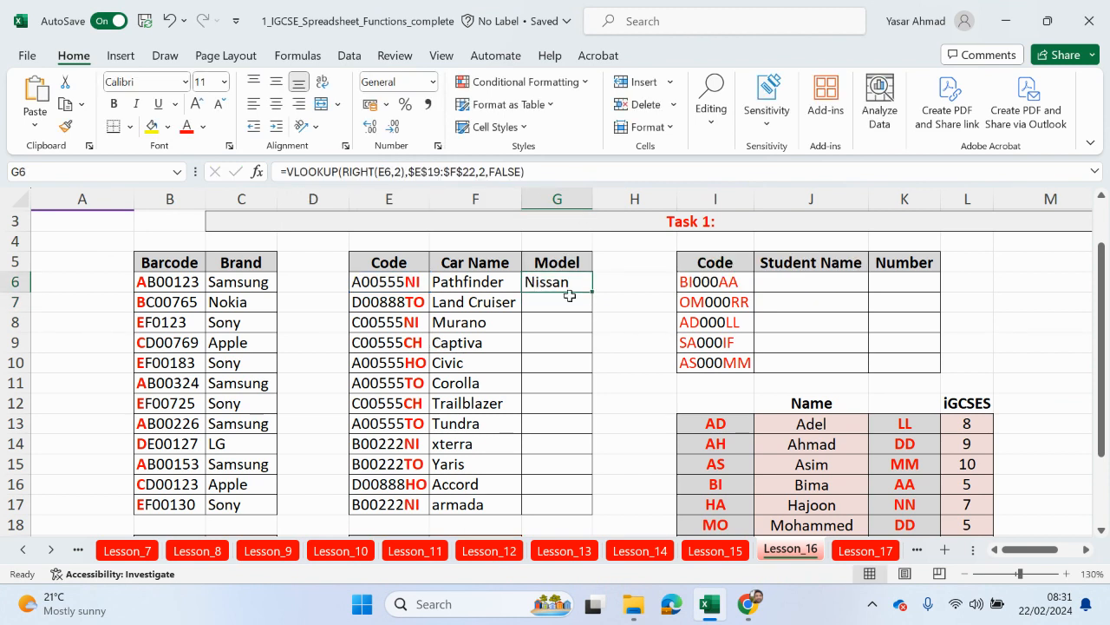
pyautogui.doubleClick(593, 294)
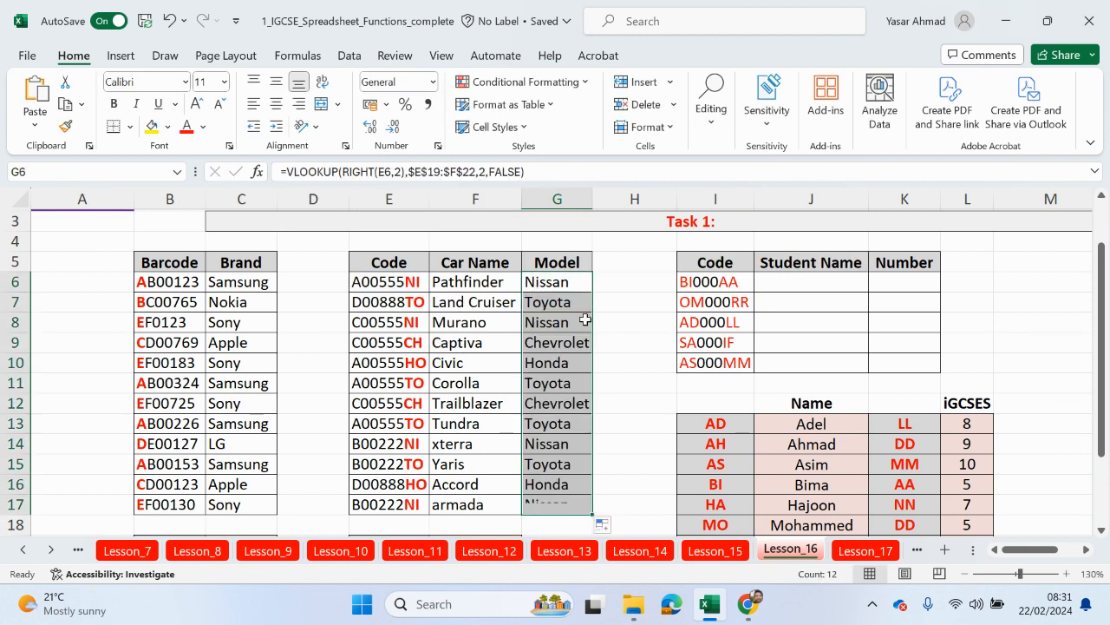
pyautogui.scroll(-3, 513, 317)
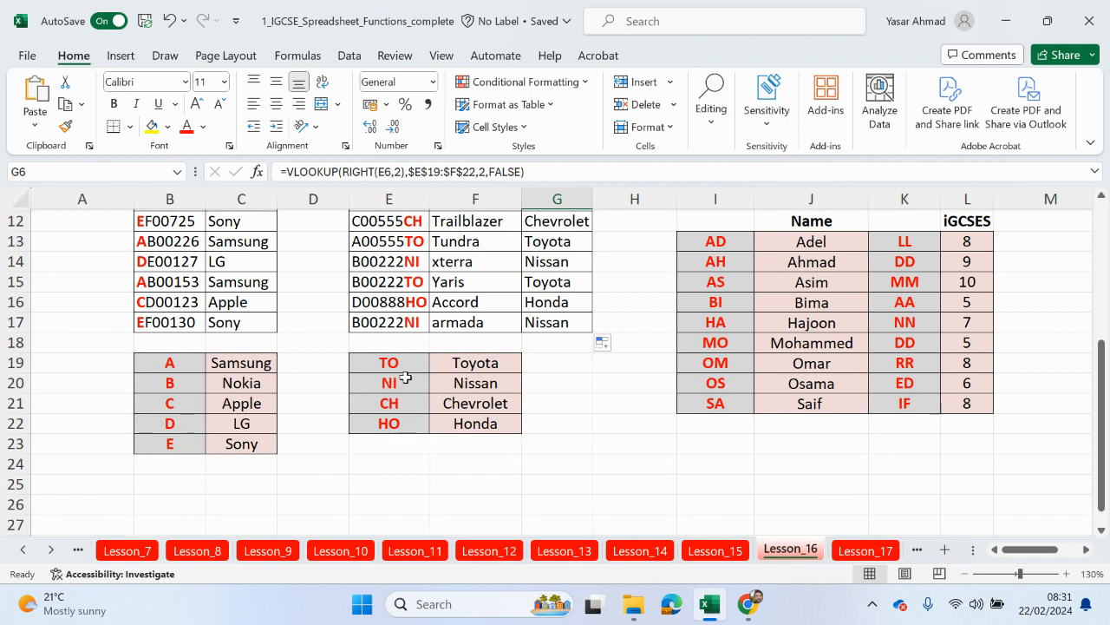
pyautogui.scroll(3, 468, 389)
pyautogui.scroll(1, 468, 389)
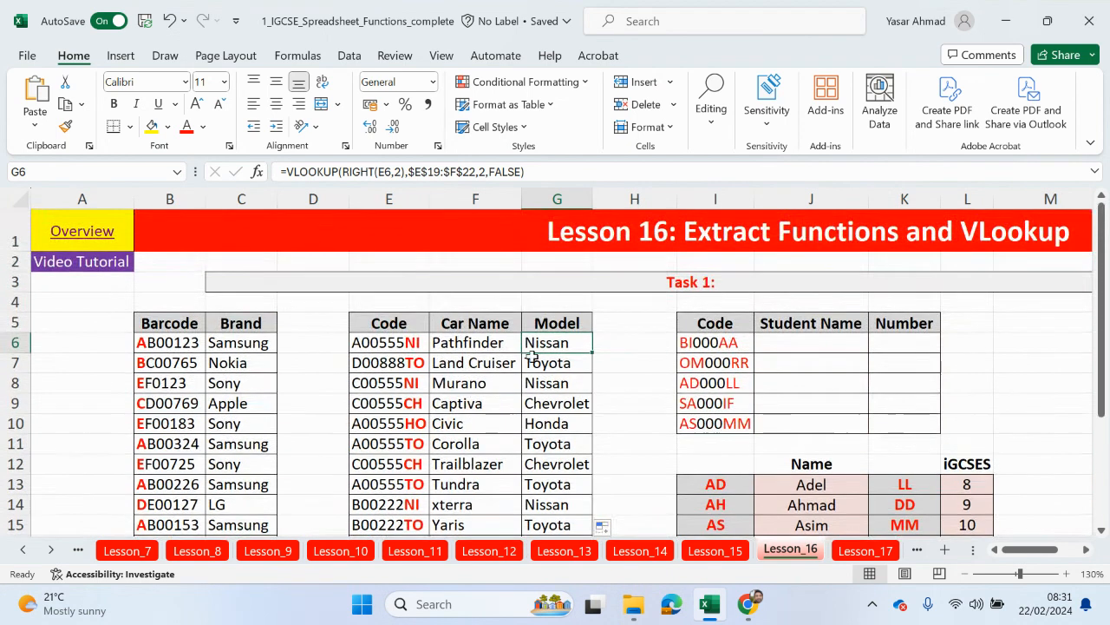
pyautogui.scroll(-4, 632, 391)
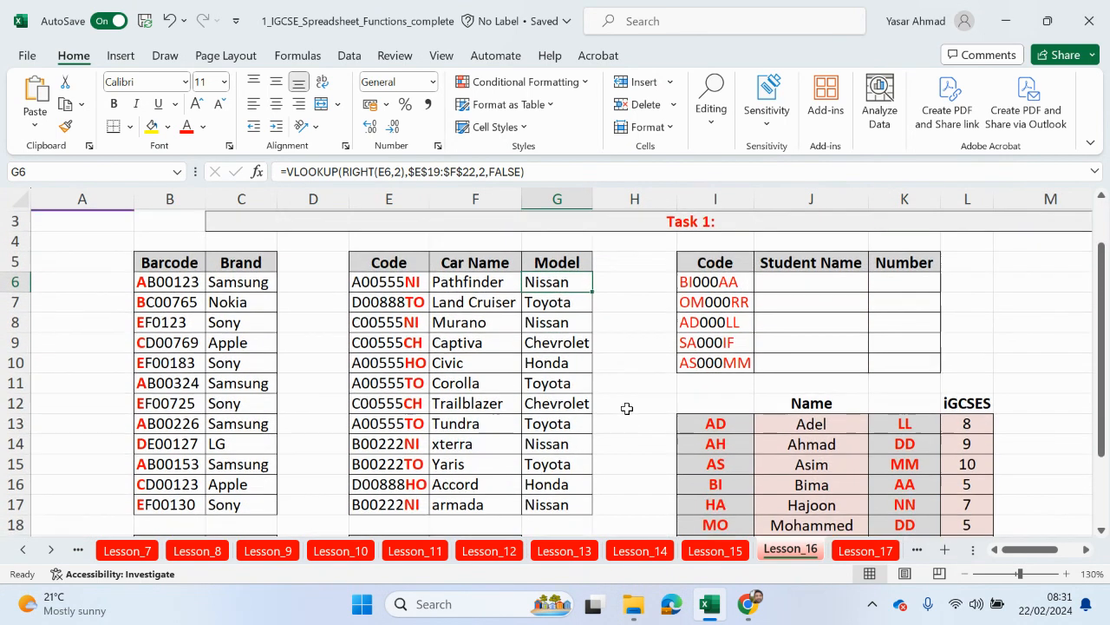
pyautogui.scroll(3, 635, 406)
pyautogui.scroll(1, 635, 405)
pyautogui.moveTo(799, 273); pyautogui.dragTo(800, 353)
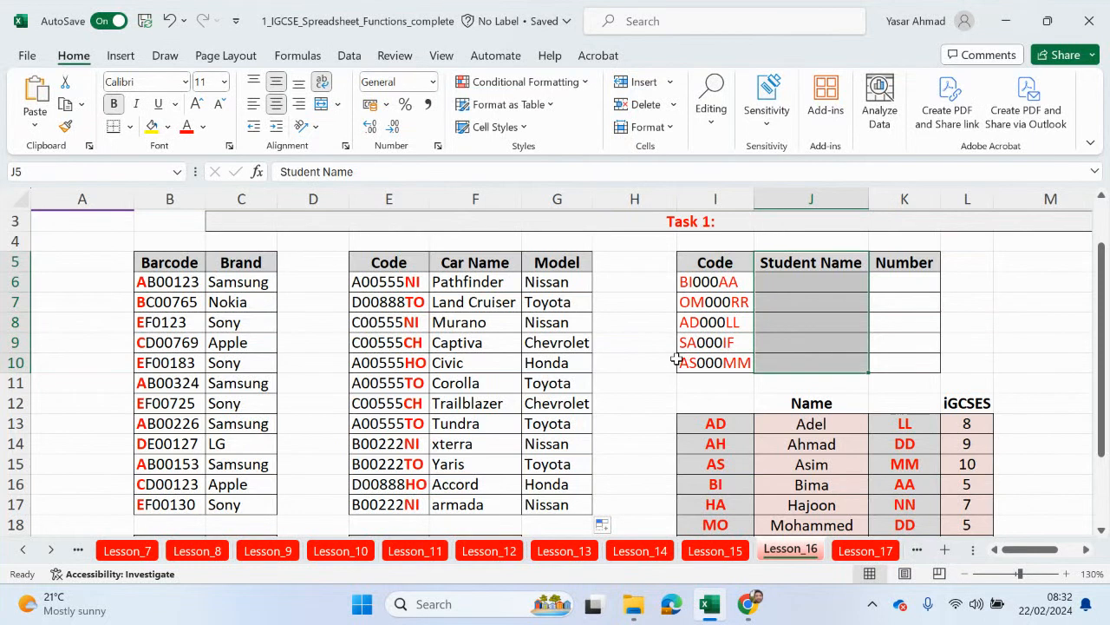
pyautogui.moveTo(782, 489); pyautogui.dragTo(713, 485)
pyautogui.click(691, 295)
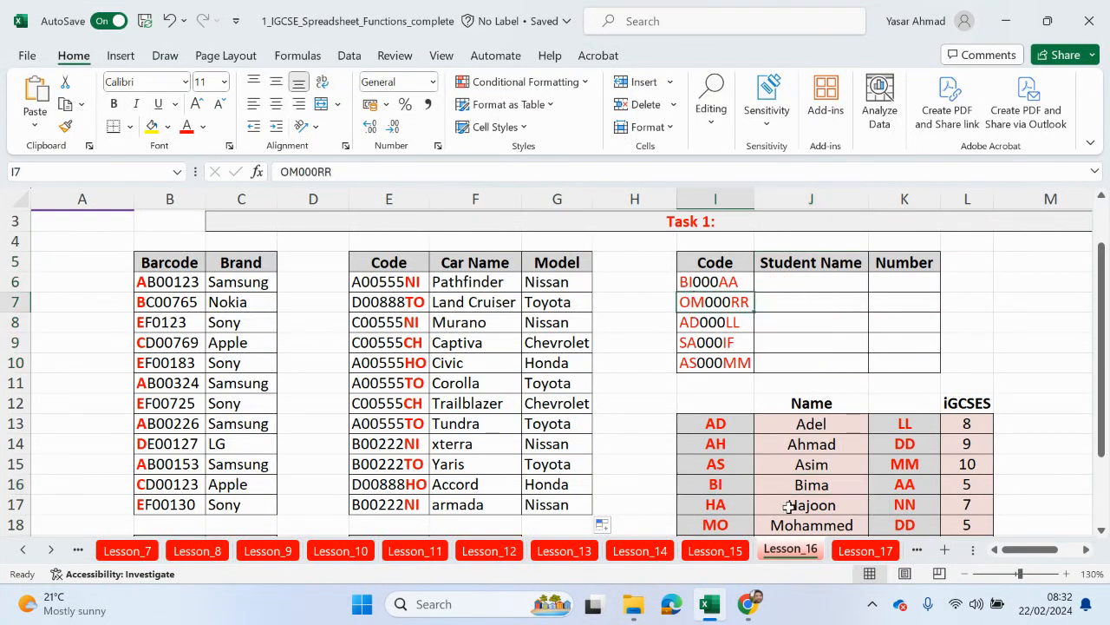
pyautogui.scroll(-1, 789, 509)
pyautogui.moveTo(807, 486); pyautogui.dragTo(738, 476)
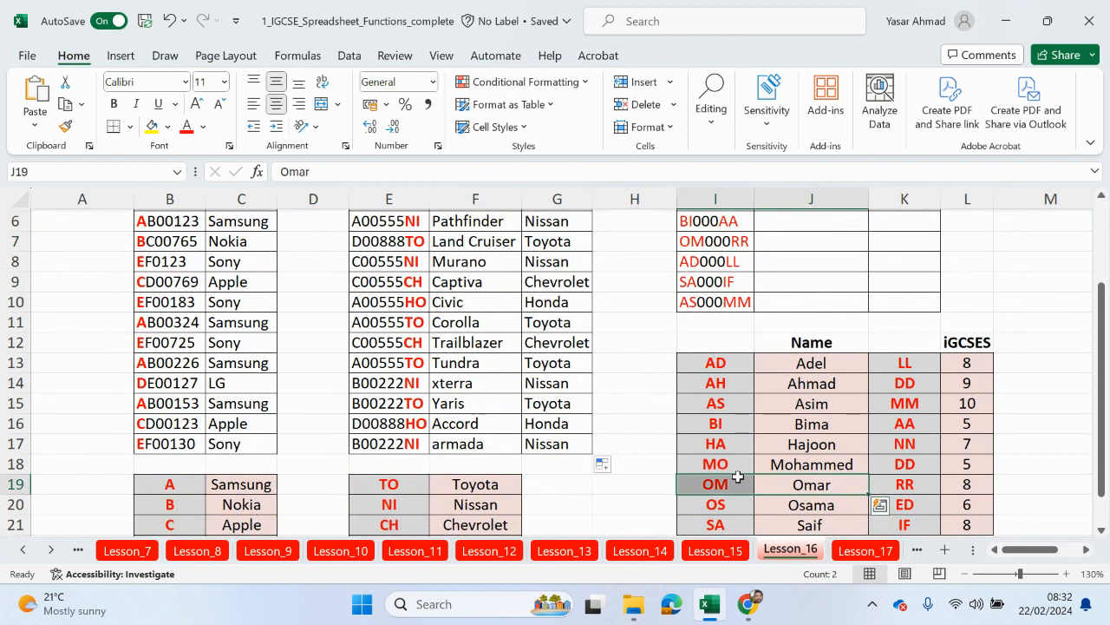
pyautogui.scroll(3, 734, 484)
pyautogui.moveTo(911, 264); pyautogui.dragTo(908, 365)
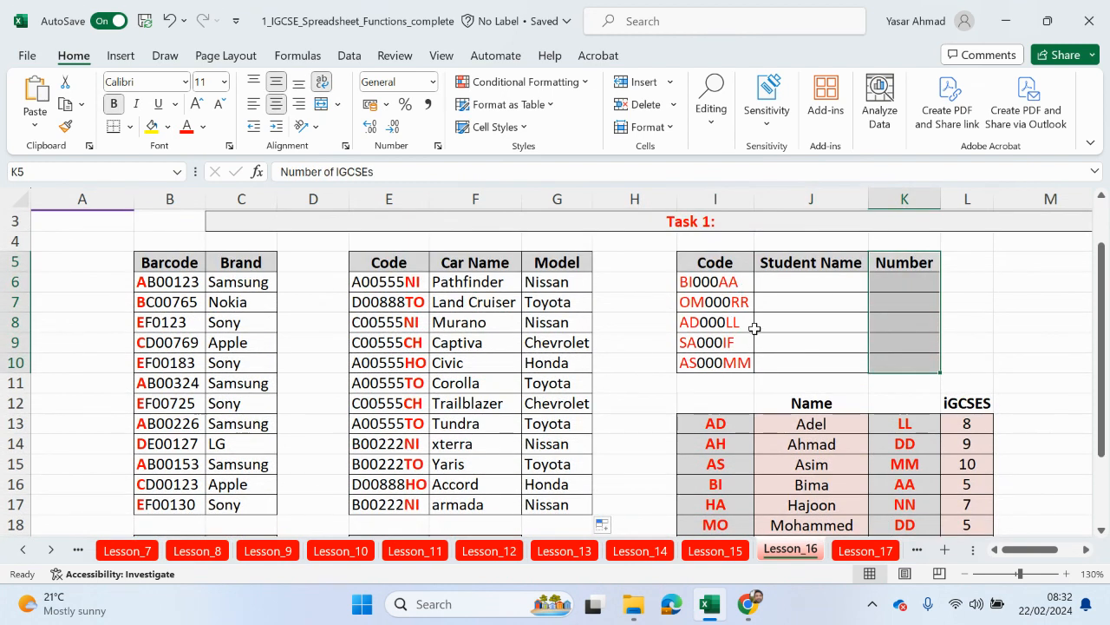
pyautogui.moveTo(905, 425); pyautogui.dragTo(907, 503)
pyautogui.scroll(2, 905, 469)
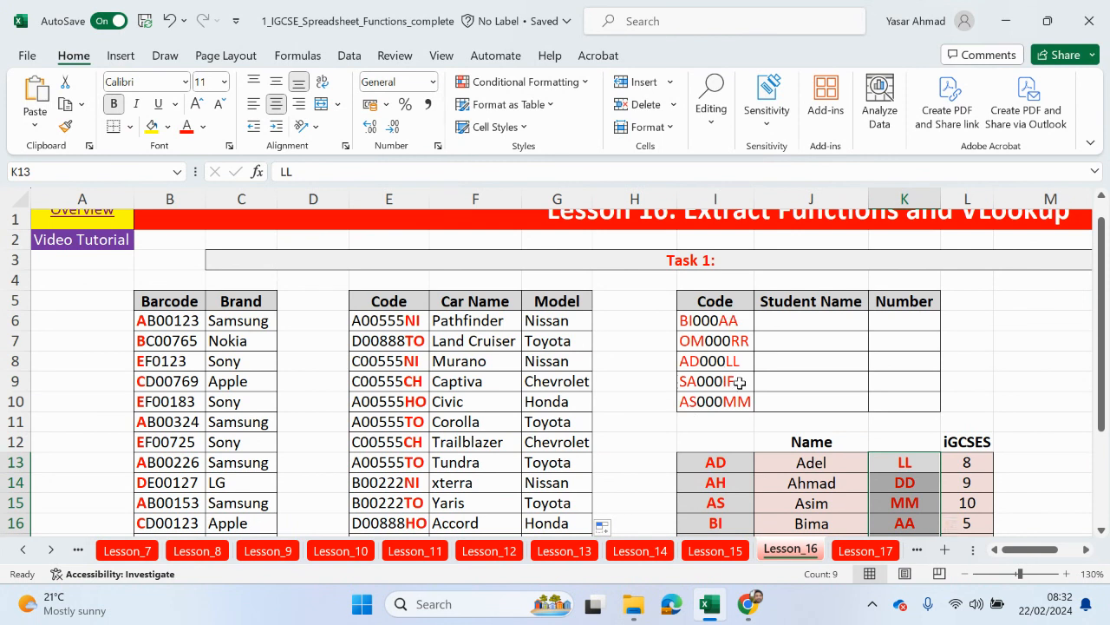
pyautogui.scroll(-2, 833, 400)
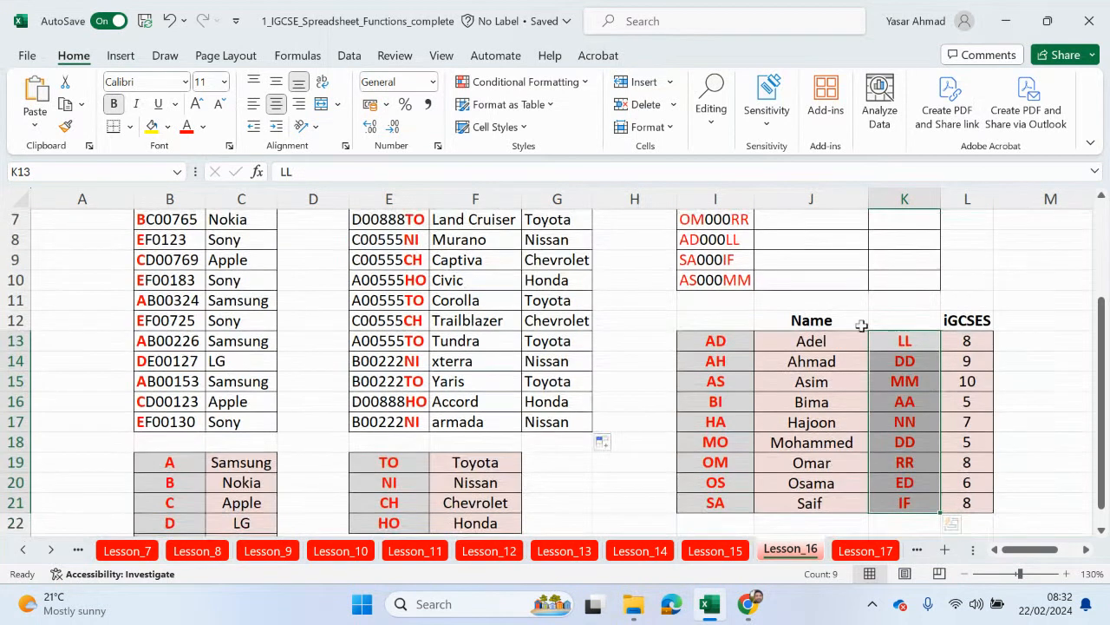
pyautogui.scroll(2, 781, 312)
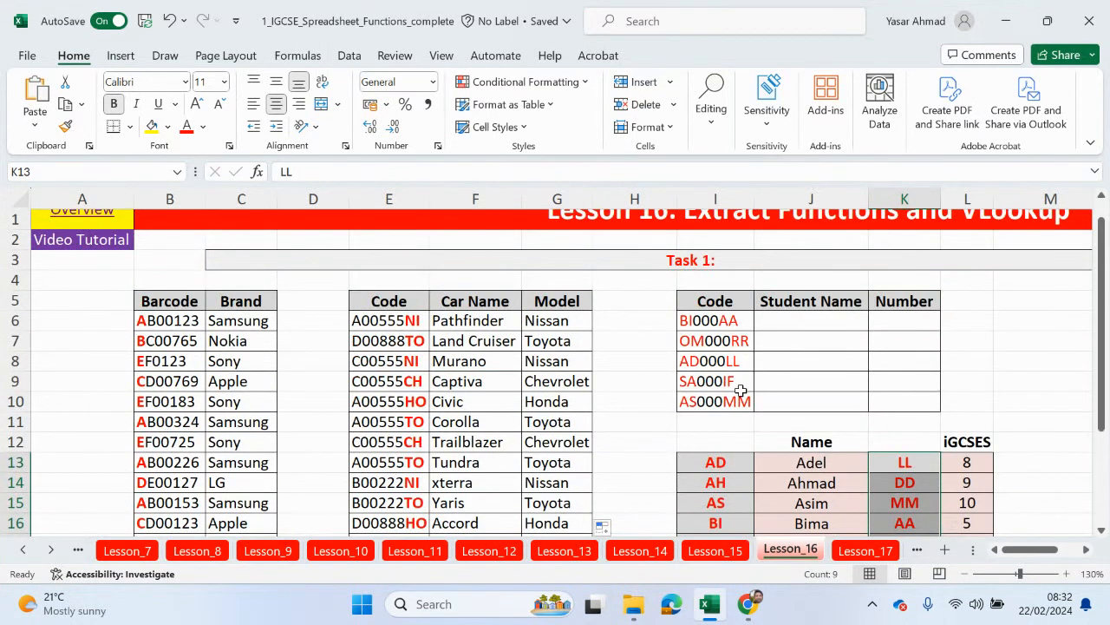
pyautogui.scroll(-2, 903, 474)
pyautogui.scroll(2, 746, 357)
pyautogui.scroll(-1, 706, 469)
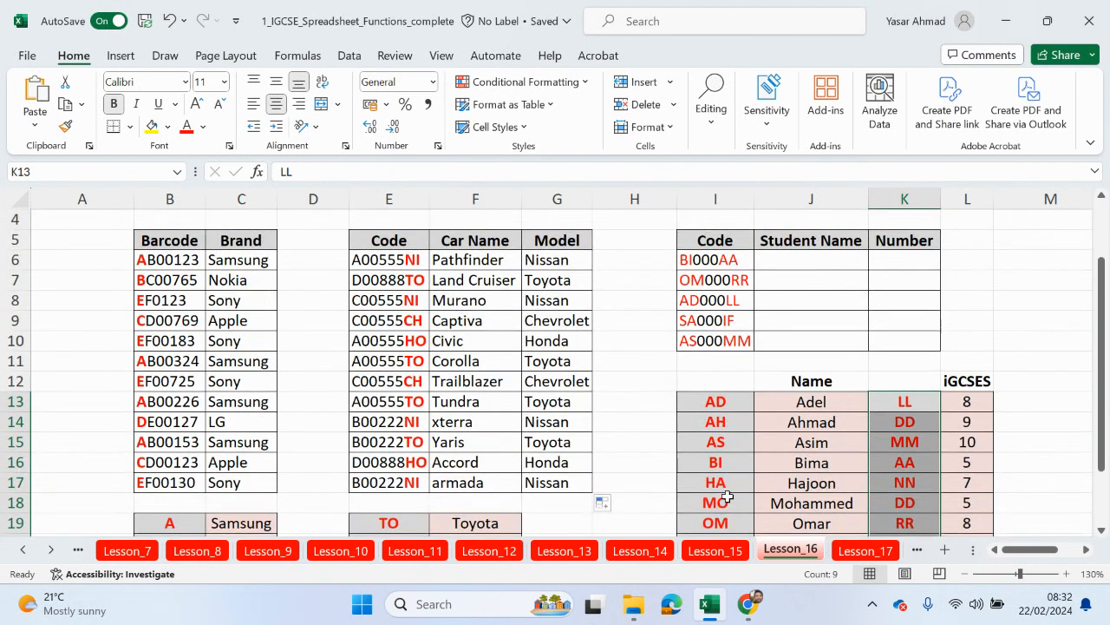
pyautogui.scroll(1, 727, 497)
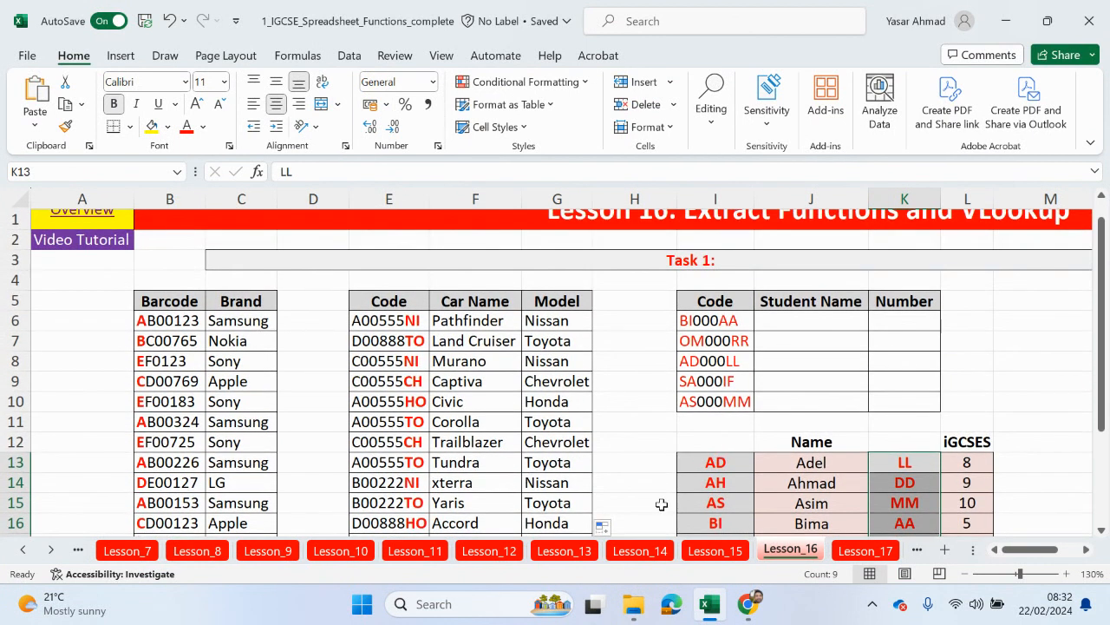
pyautogui.scroll(1, 648, 504)
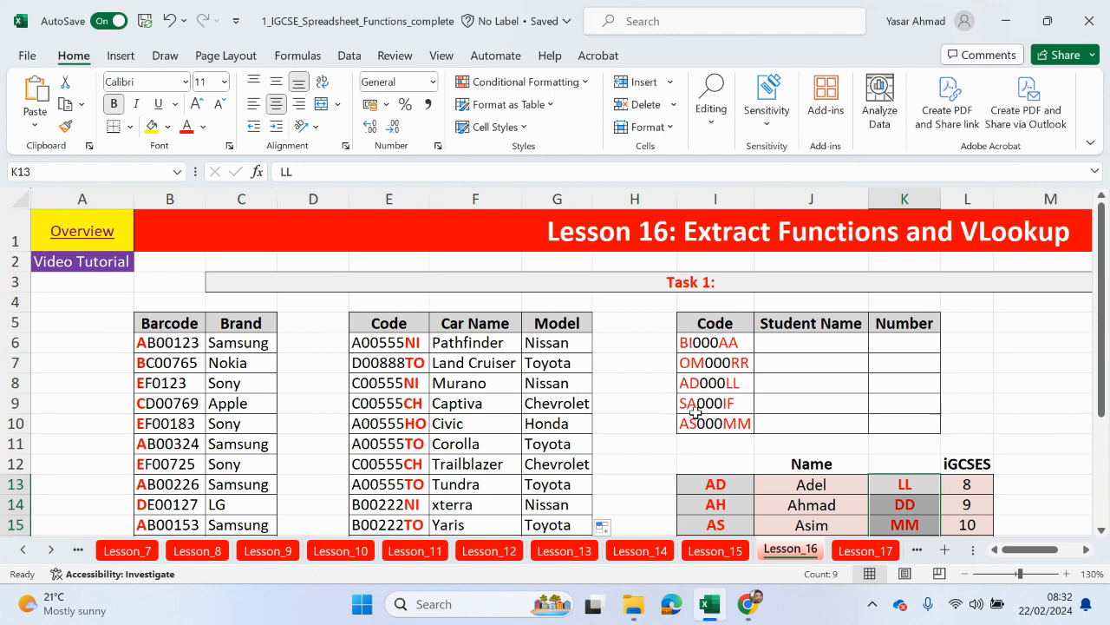
# Step: In J6, start the formula =VLOOKUP(LEFT(I6,2), using autocomplete
pyautogui.click(850, 341)
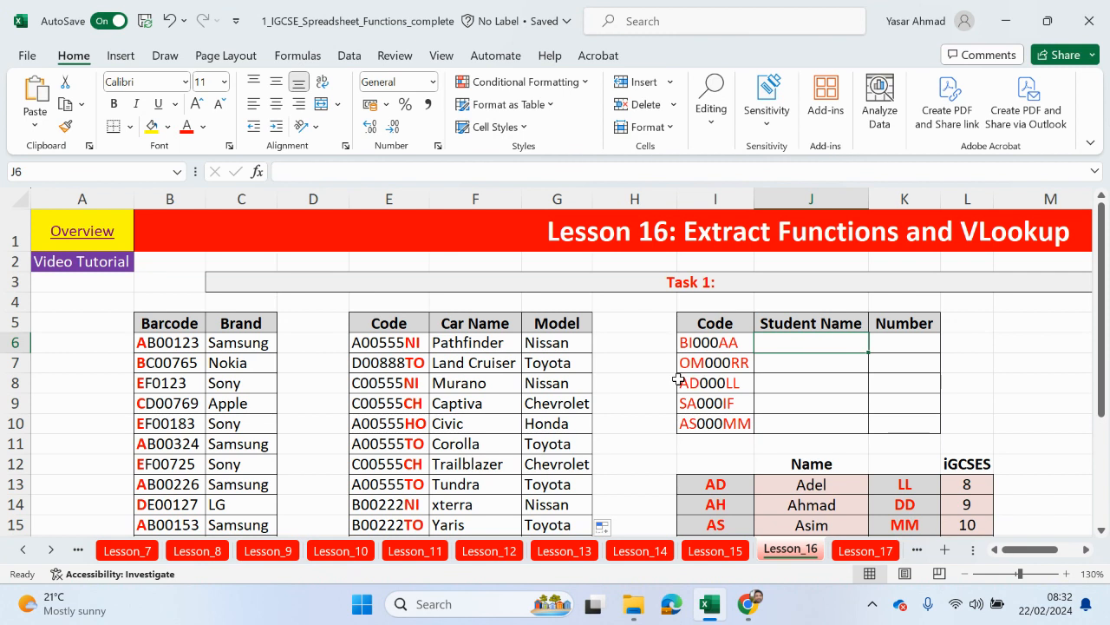
pyautogui.write('=vloo')
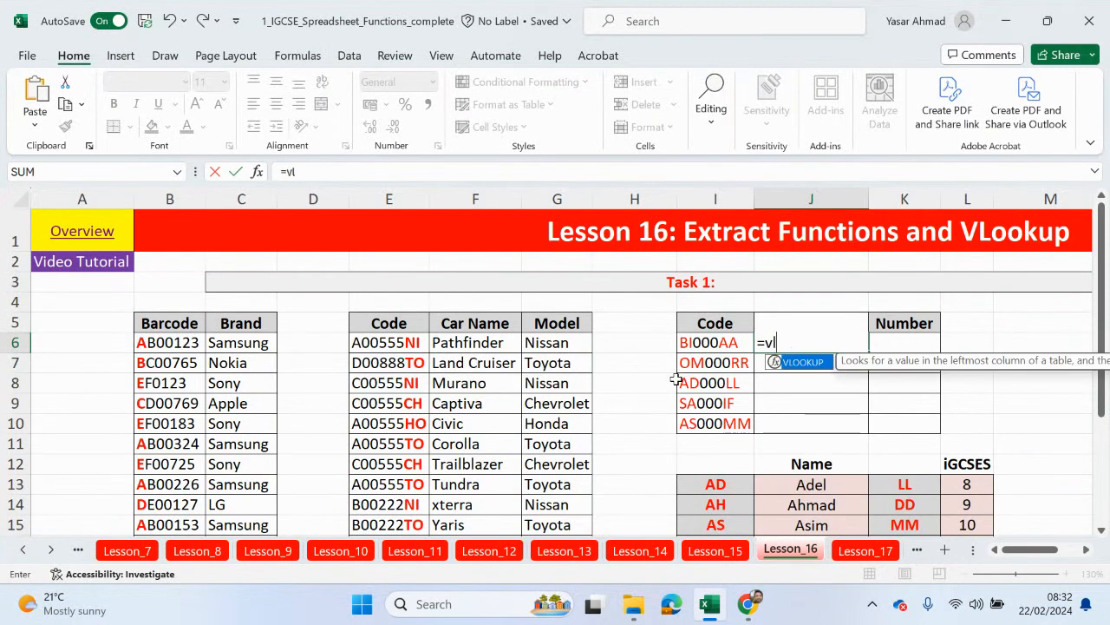
pyautogui.doubleClick(780, 363)
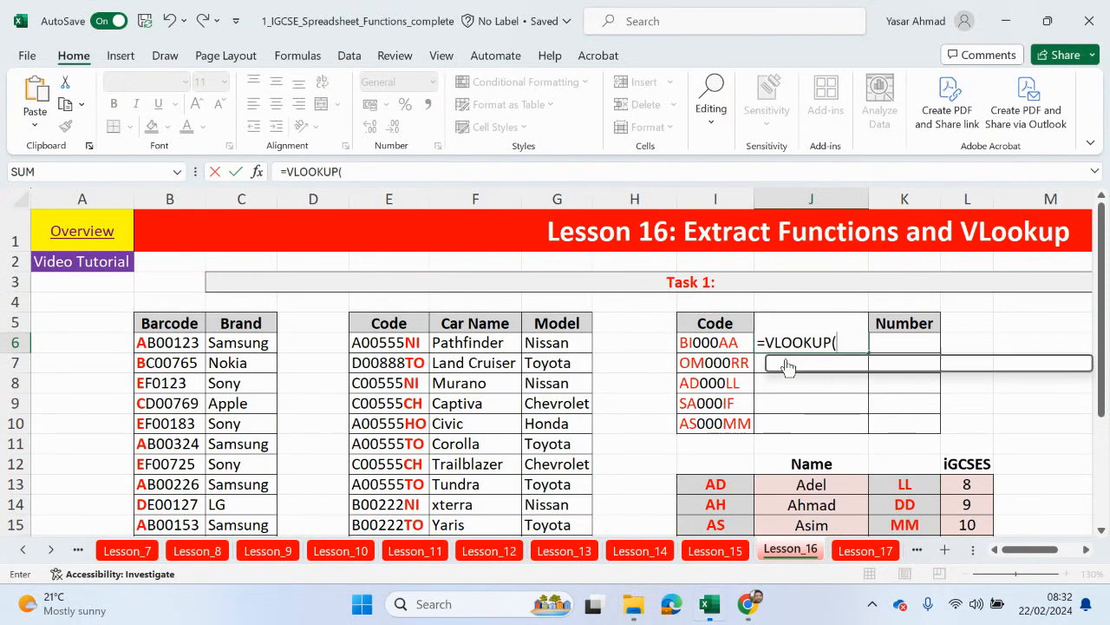
pyautogui.click(355, 171)
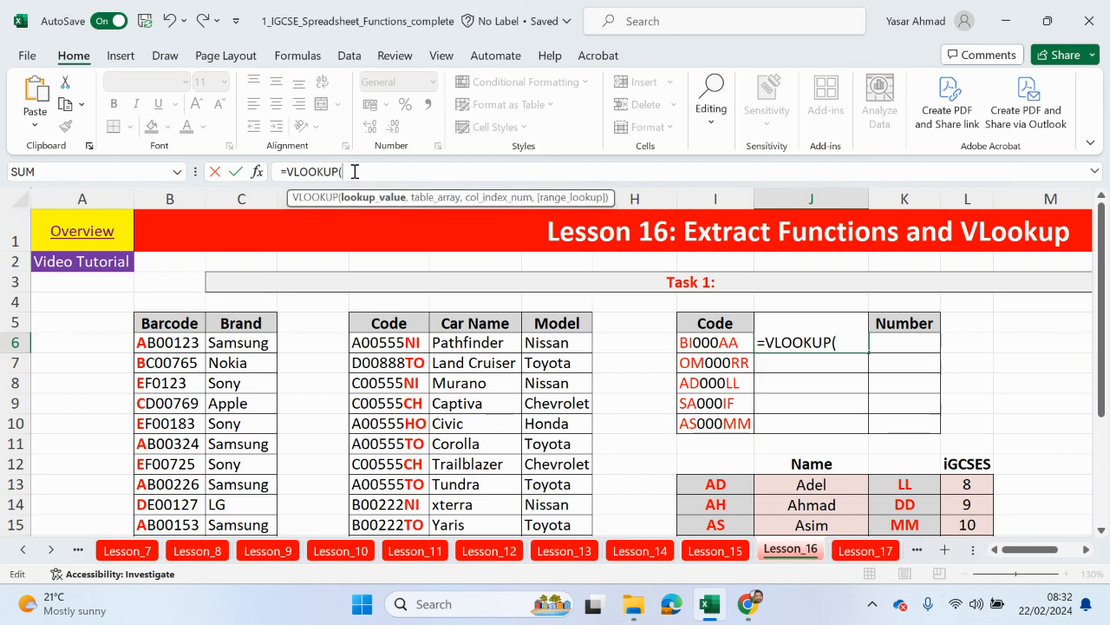
pyautogui.write('le')
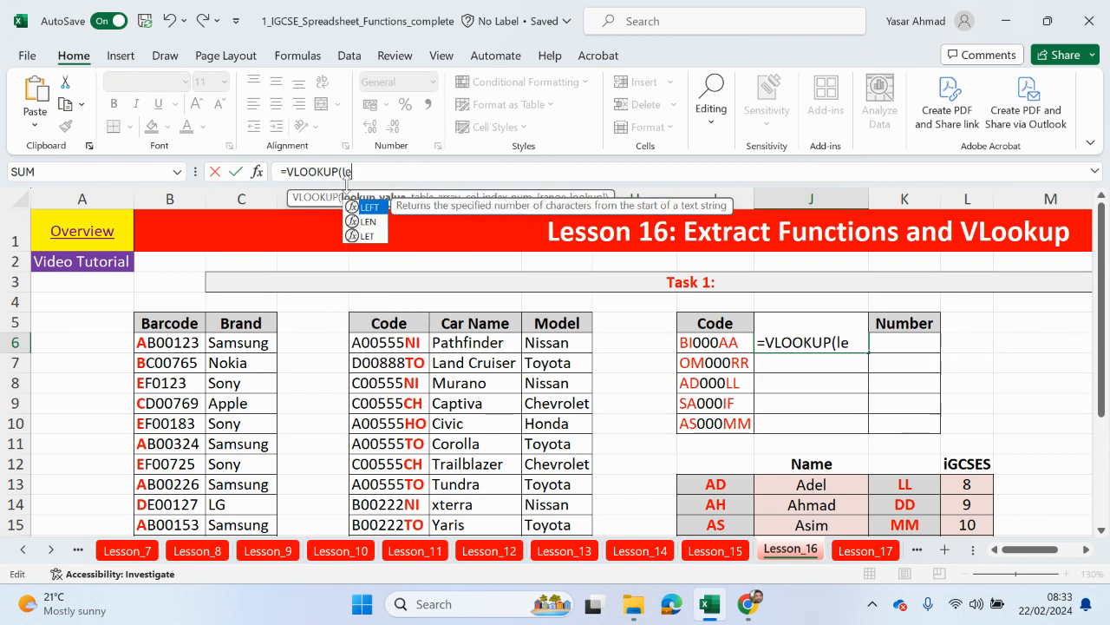
pyautogui.doubleClick(369, 211)
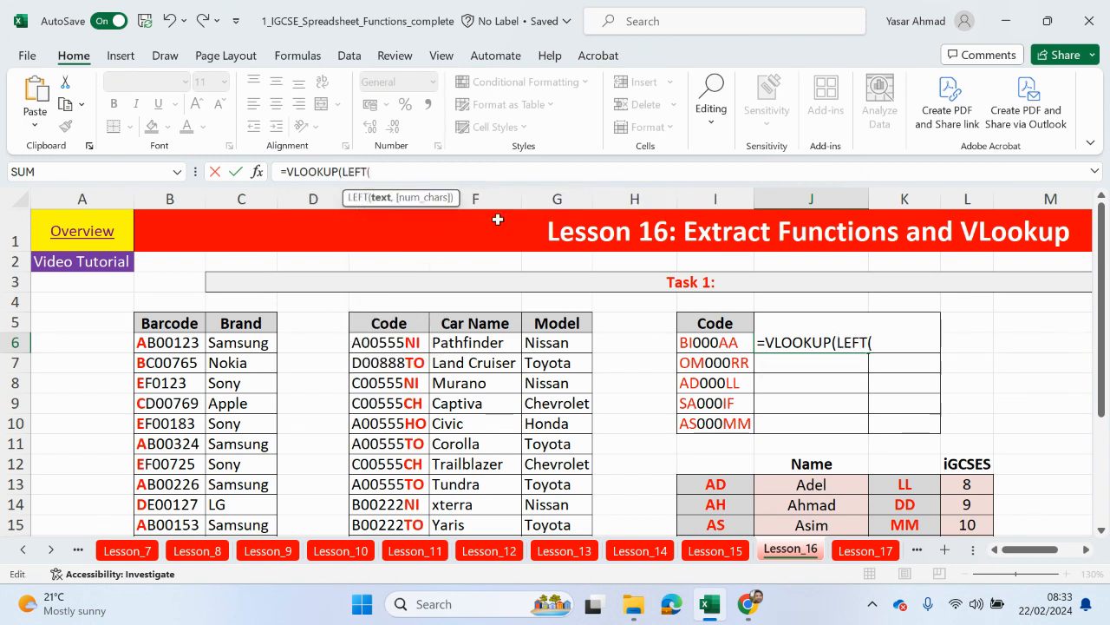
pyautogui.click(706, 342)
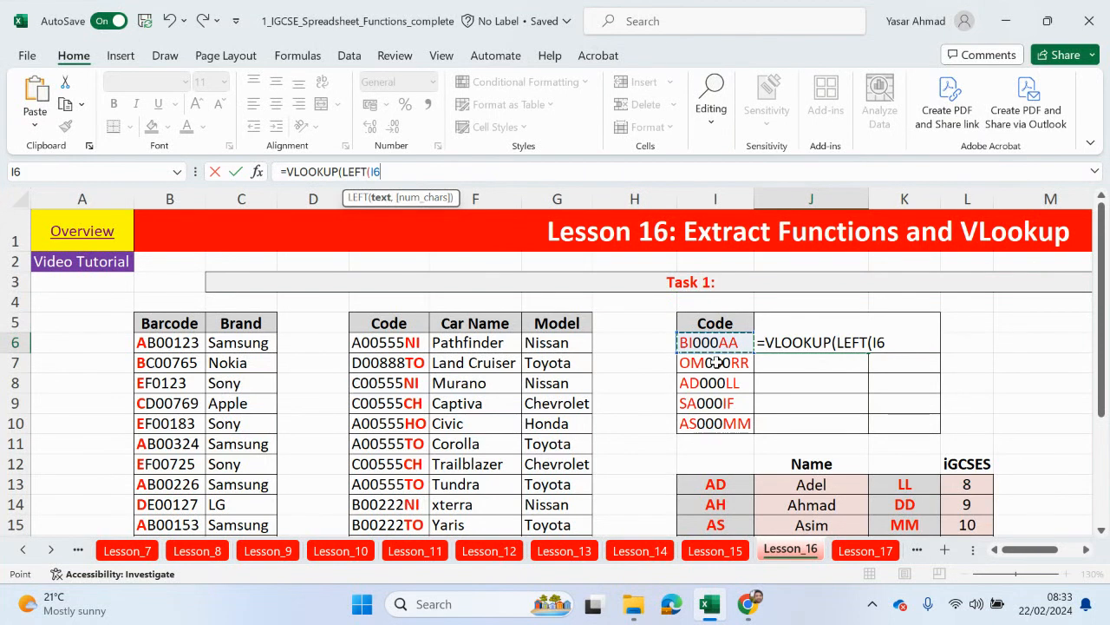
pyautogui.write(',')
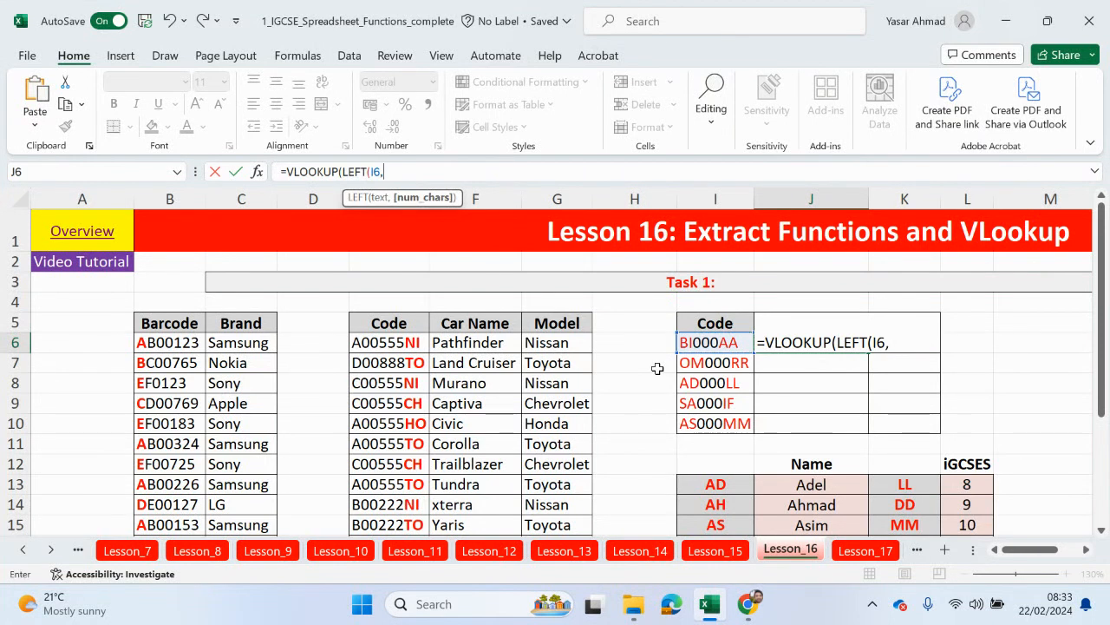
pyautogui.write('2)')
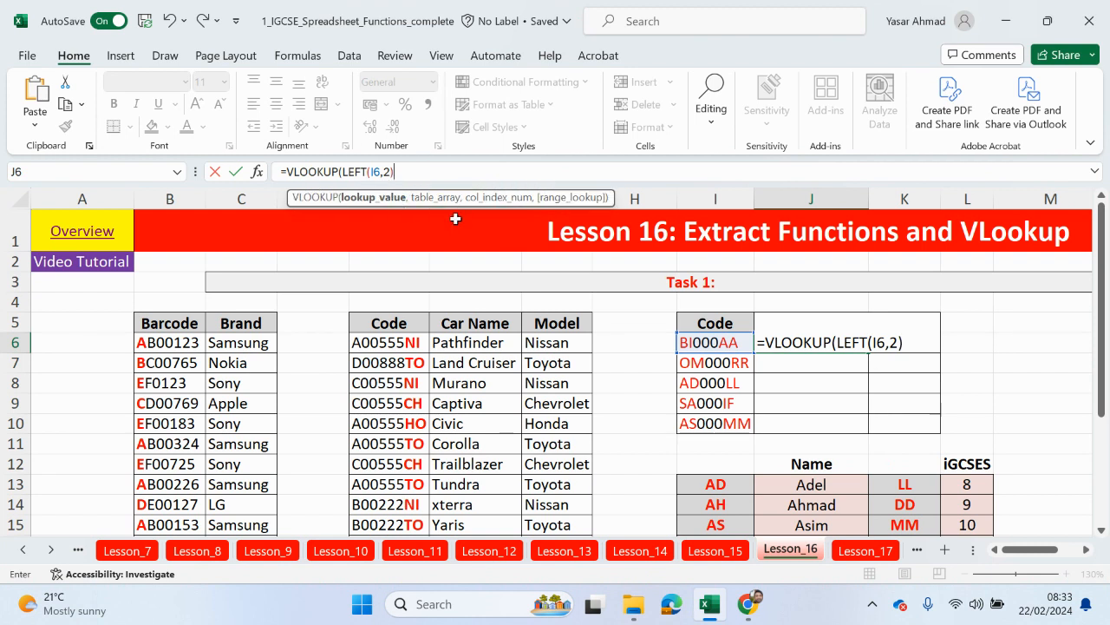
pyautogui.write(',')
# Step: Complete it with absolute range $I$13:$J$21, column 2 and FALSE, then confirm
pyautogui.scroll(-2, 601, 407)
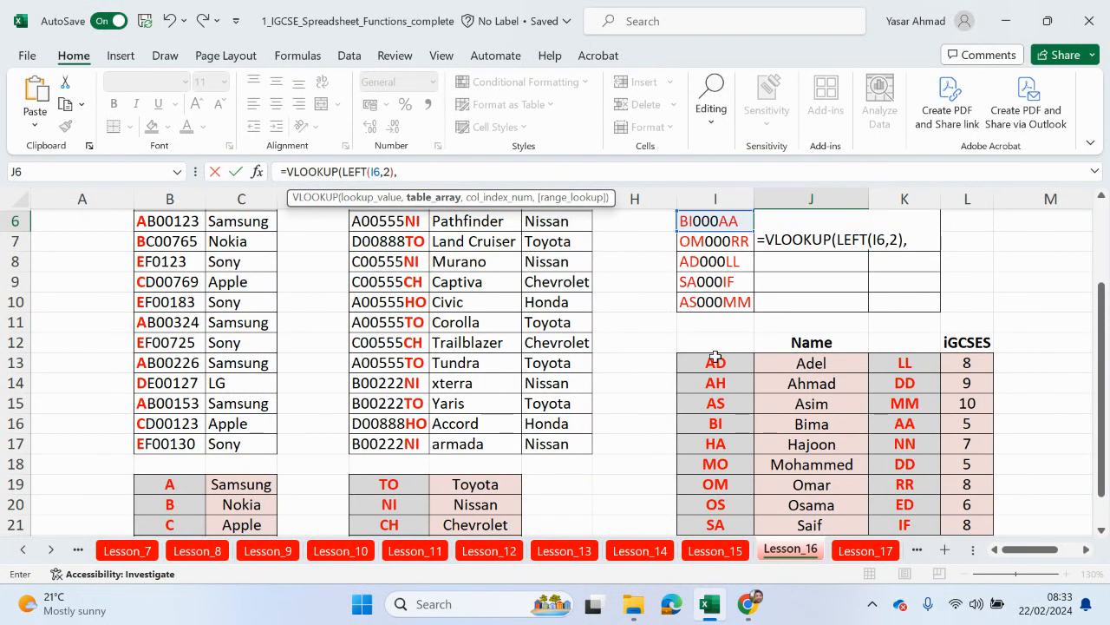
pyautogui.moveTo(716, 357); pyautogui.dragTo(791, 486)
pyautogui.scroll(1, 785, 469)
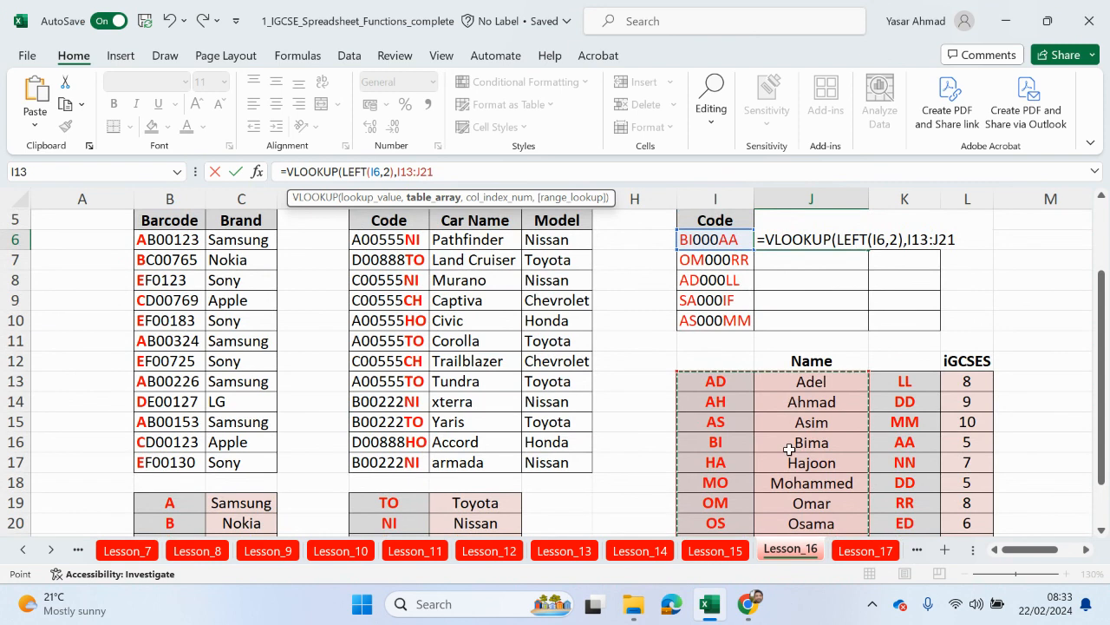
pyautogui.press('F4')
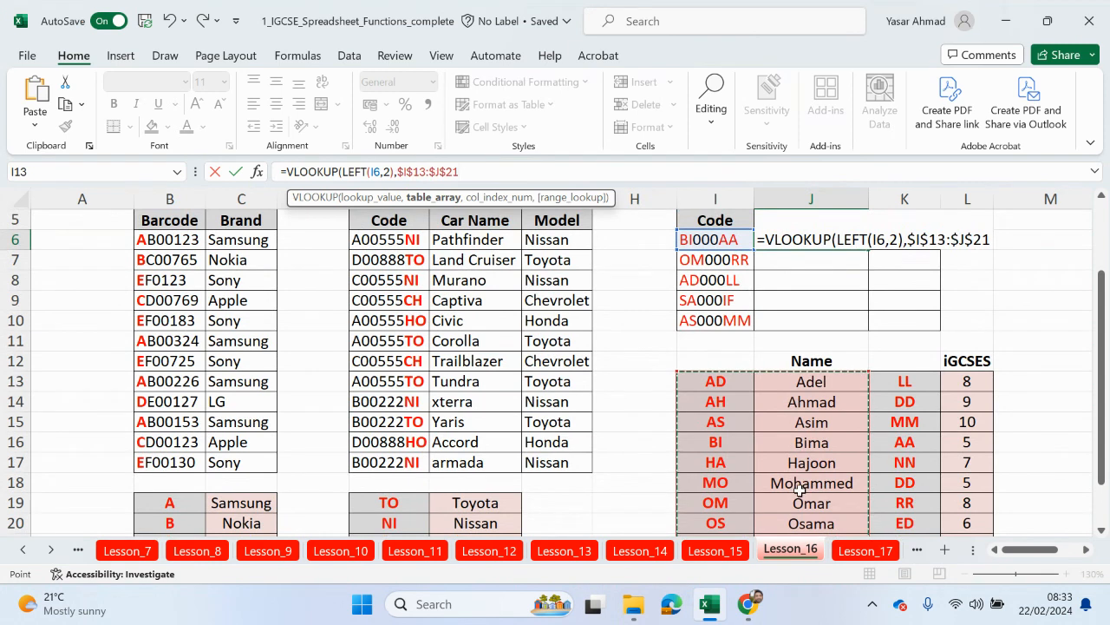
pyautogui.write(',')
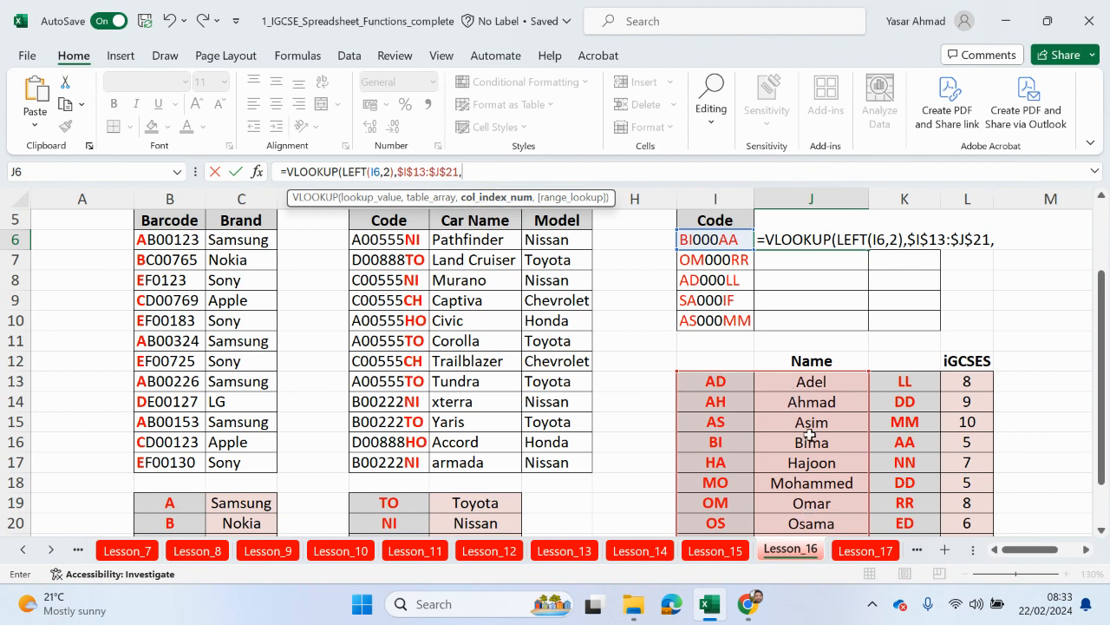
pyautogui.write('2,')
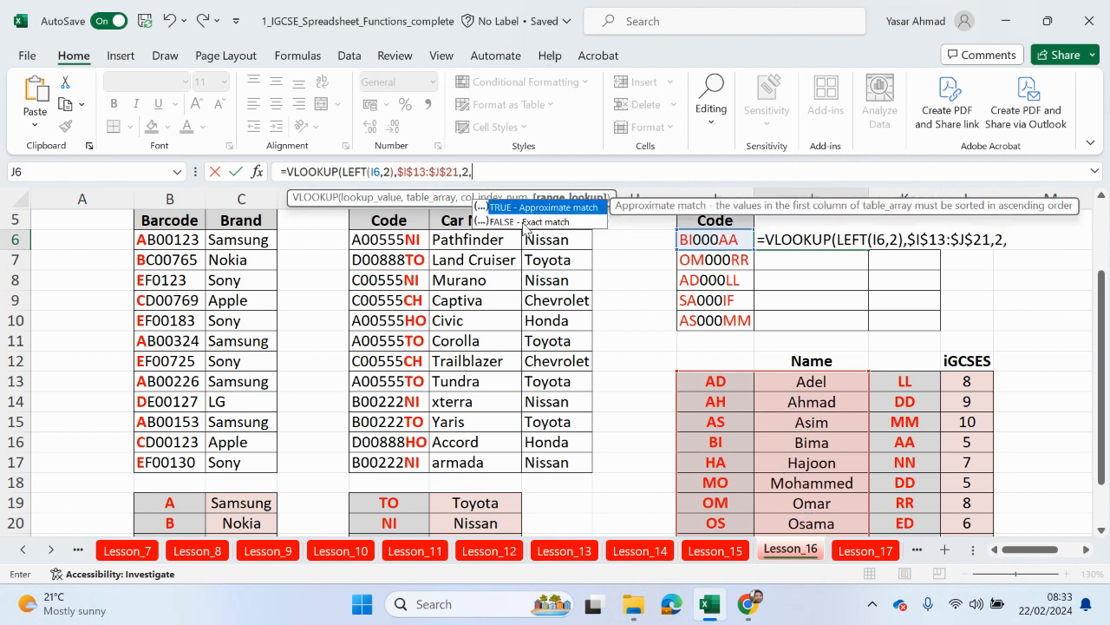
pyautogui.press('Down')
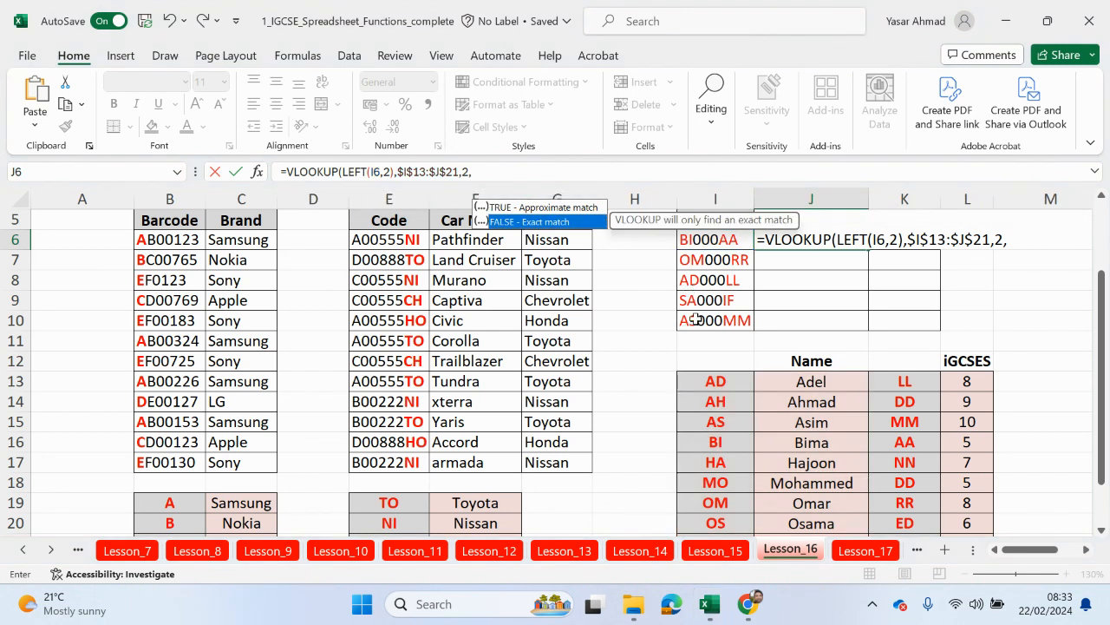
pyautogui.scroll(1, 696, 319)
pyautogui.scroll(-1, 722, 382)
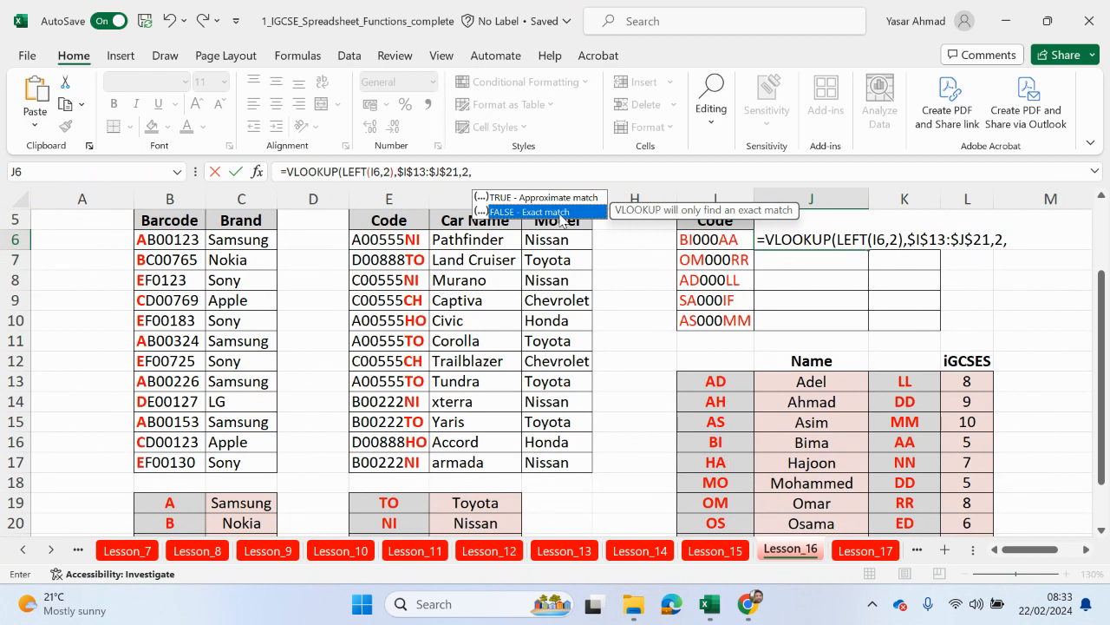
pyautogui.doubleClick(559, 214)
pyautogui.press('Return')
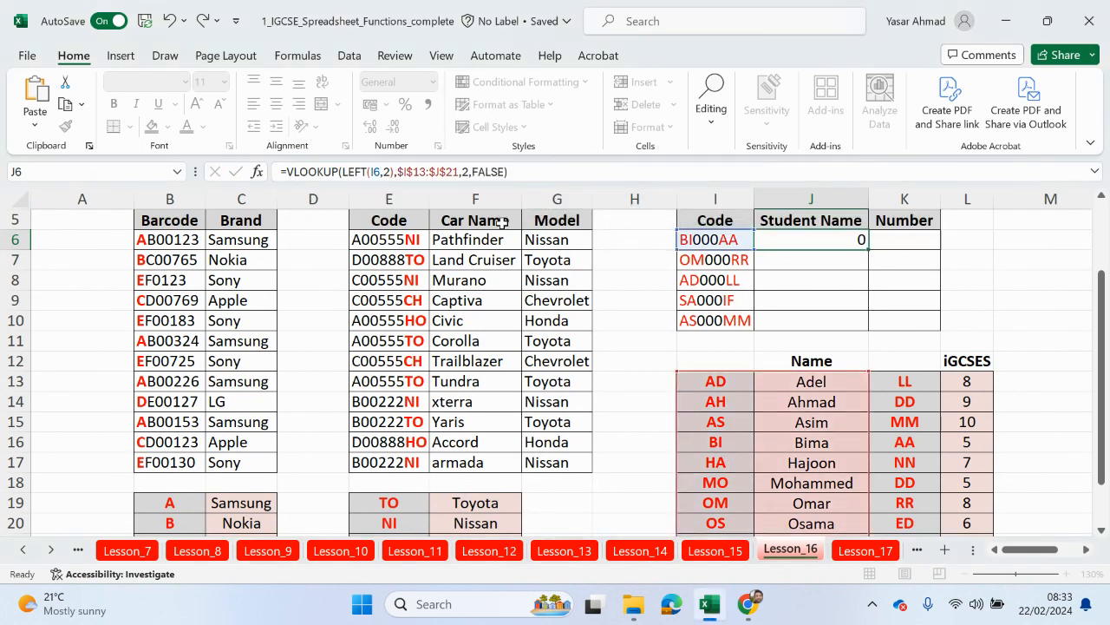
# Step: Copy J6's name lookup down to J10 so Omar, Adel, Saif and Asim appear
pyautogui.click(845, 244)
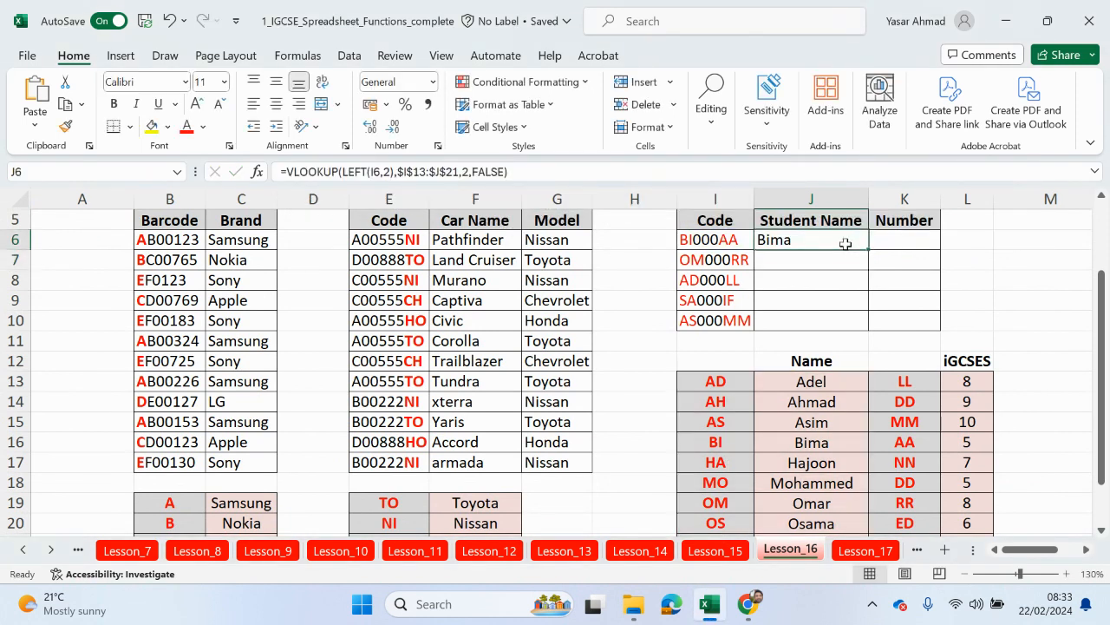
pyautogui.doubleClick(870, 250)
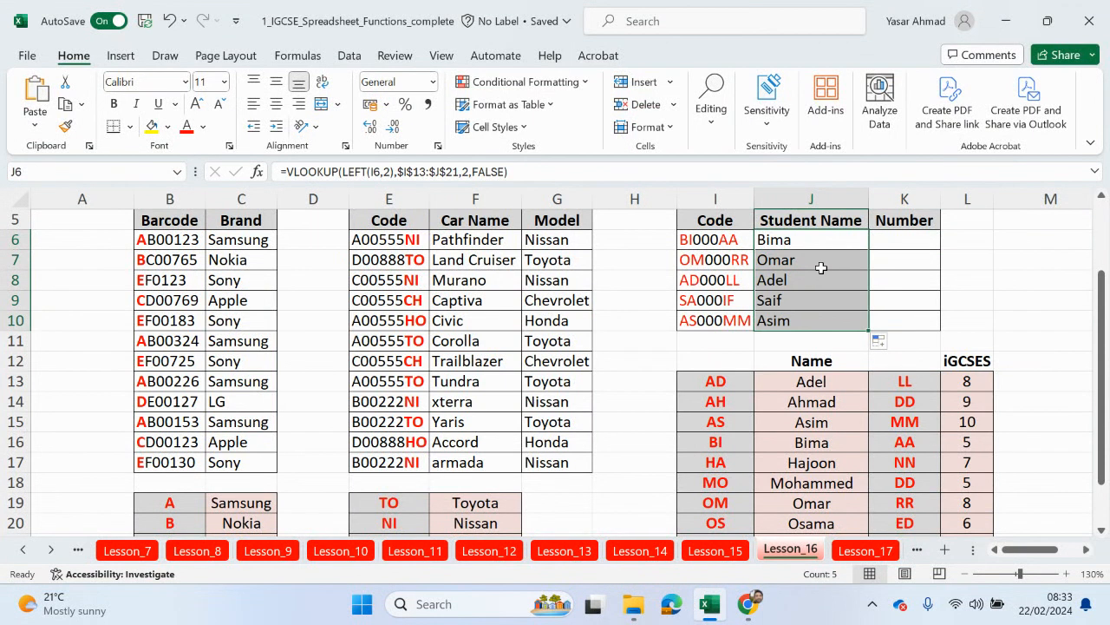
pyautogui.scroll(-2, 717, 286)
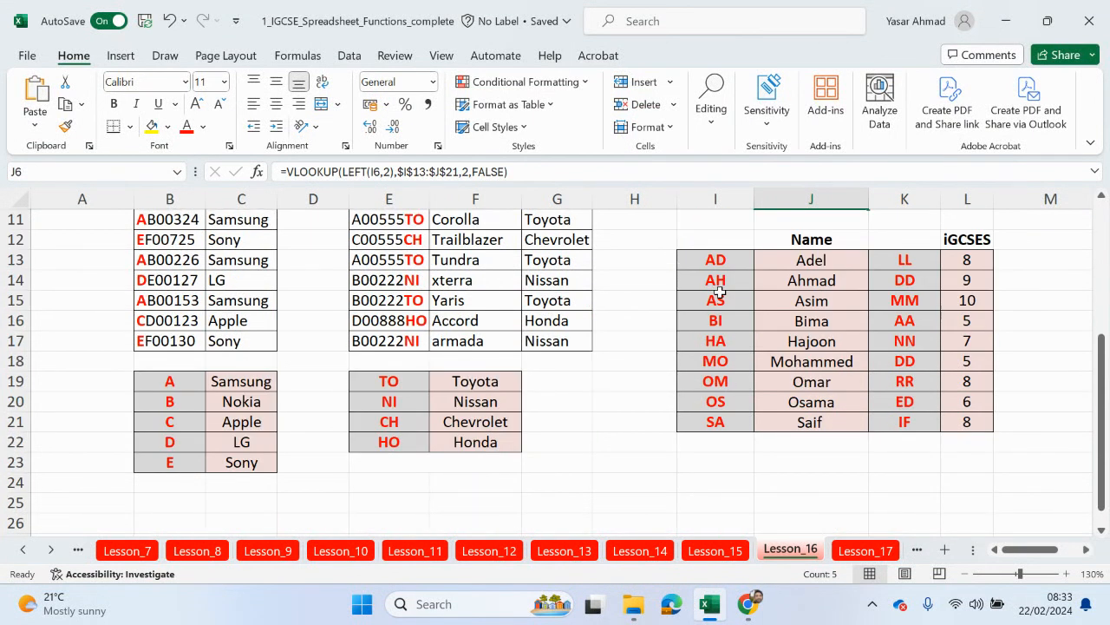
pyautogui.scroll(4, 854, 291)
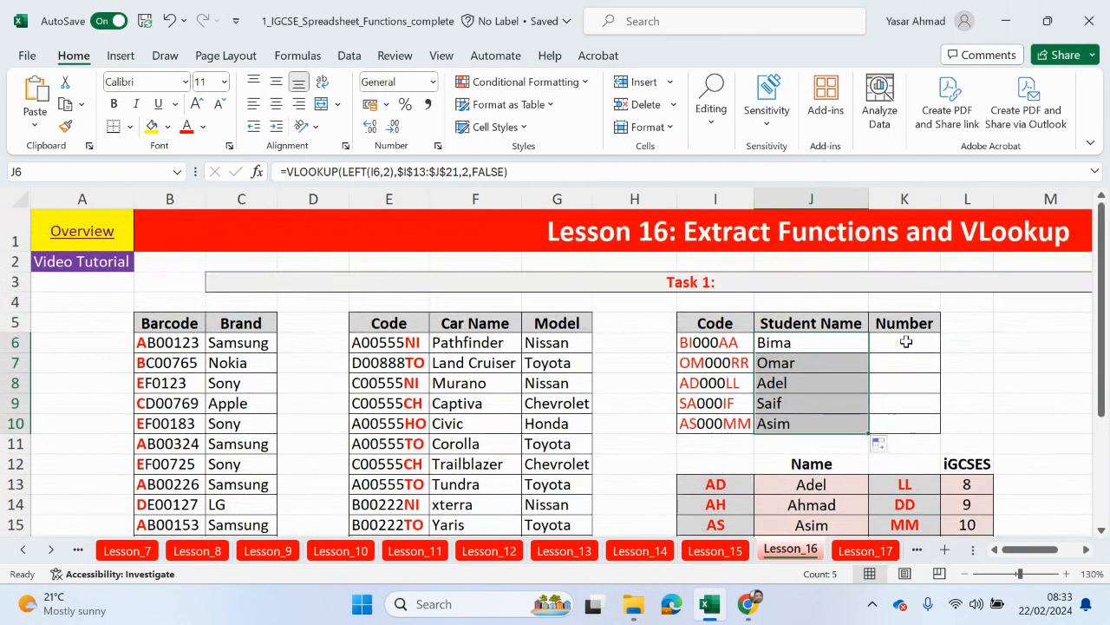
pyautogui.click(907, 347)
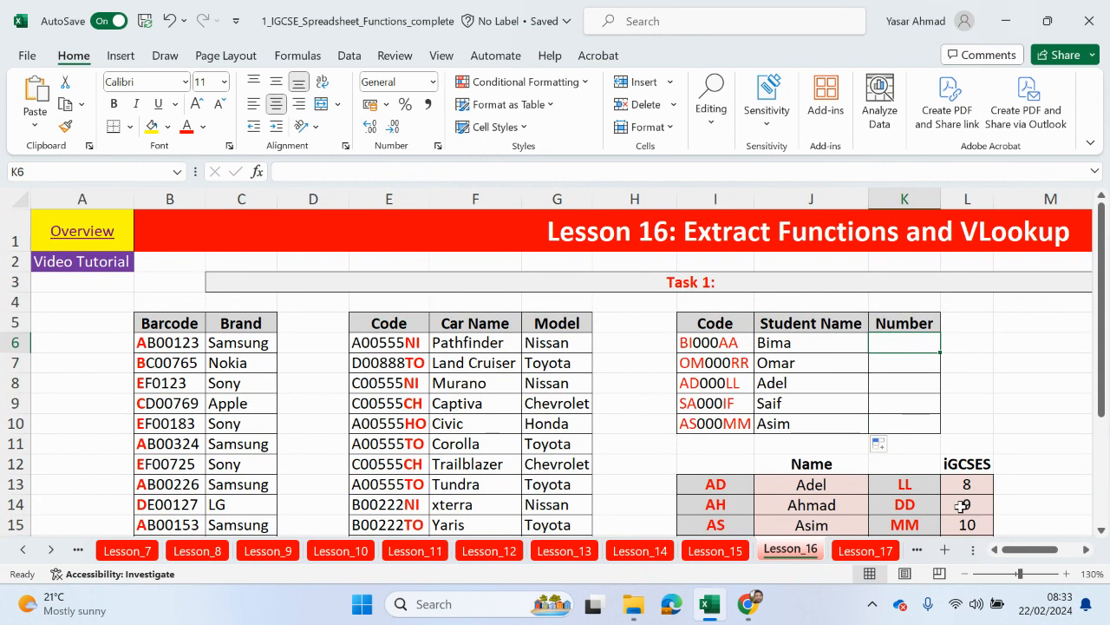
# Step: Start K6's formula as =VLOOKUP(RIGHT(I6,2), taking the code's last two letters
pyautogui.write('=vlo')
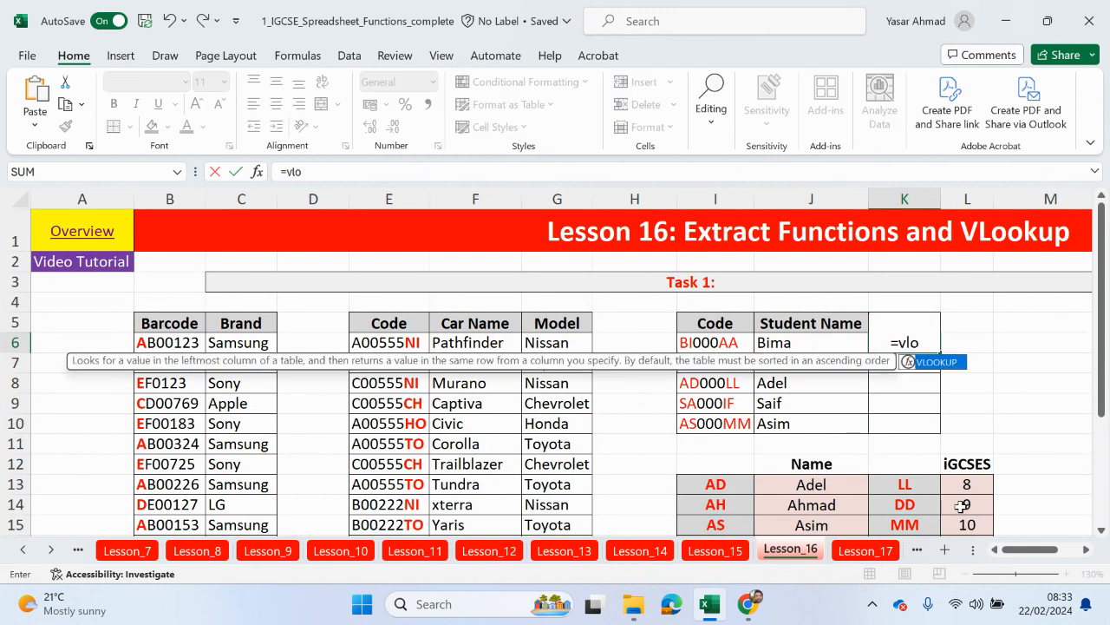
pyautogui.press('Tab')
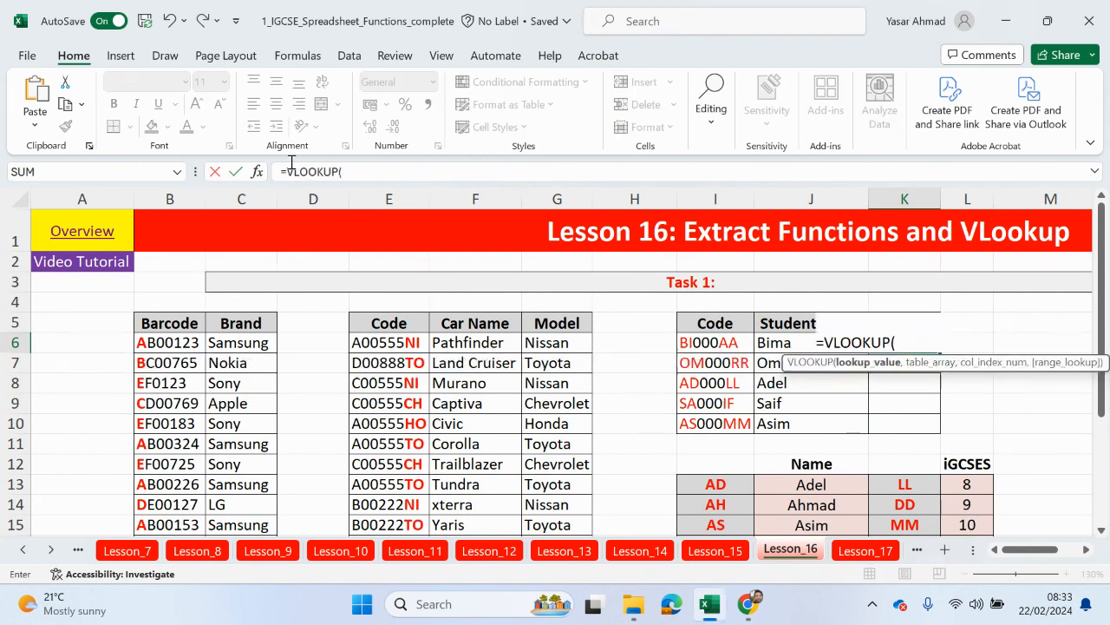
pyautogui.click(369, 163)
pyautogui.write('right')
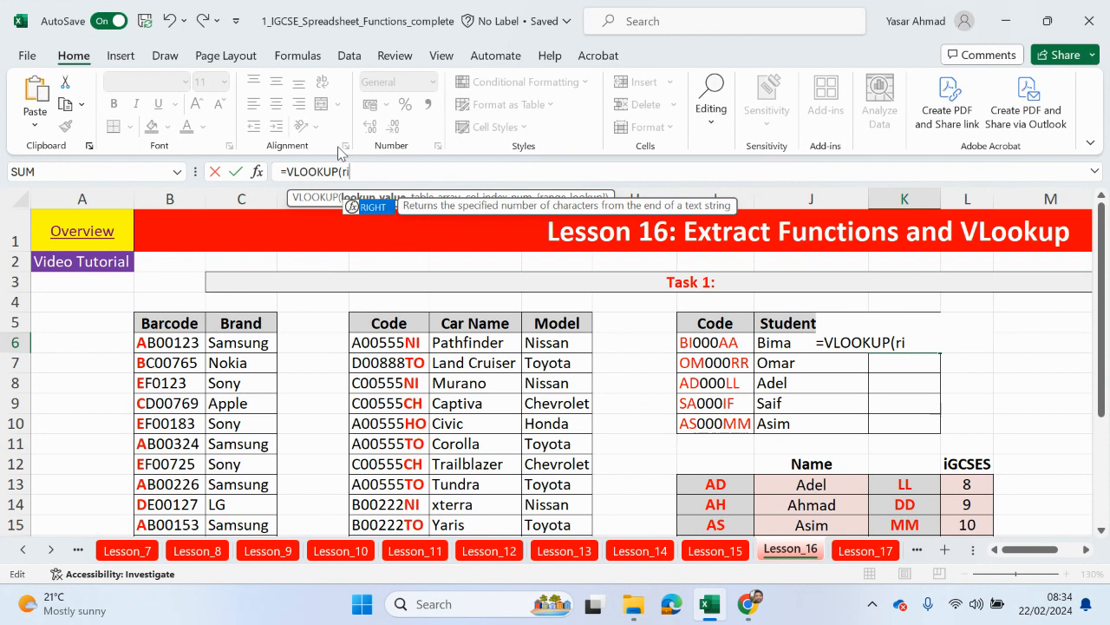
pyautogui.doubleClick(369, 207)
pyautogui.click(733, 348)
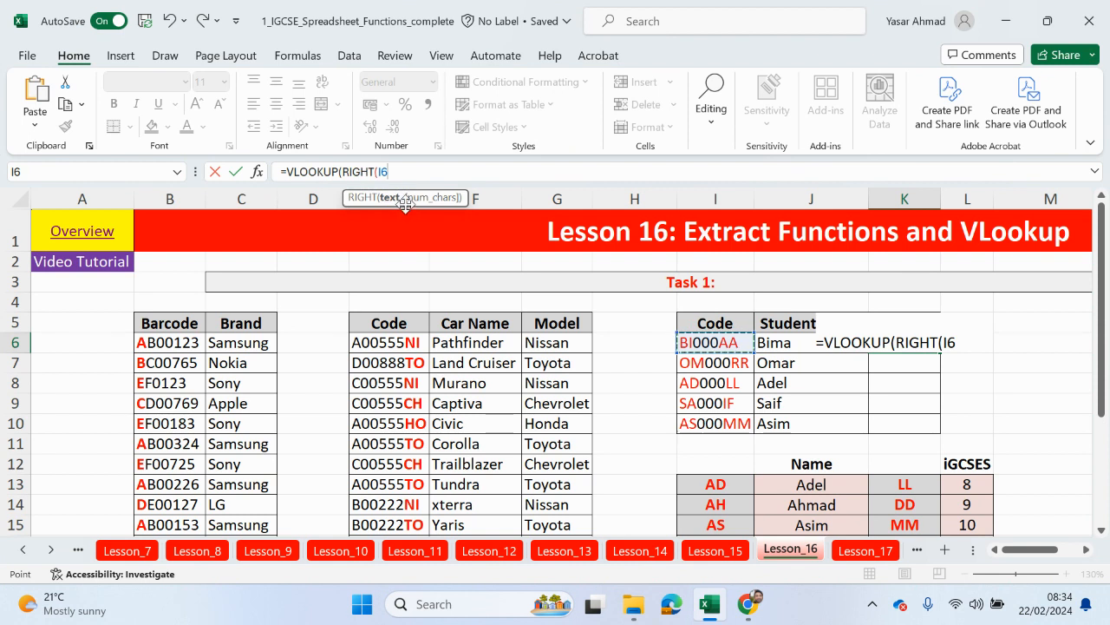
pyautogui.write(',')
pyautogui.write('2)')
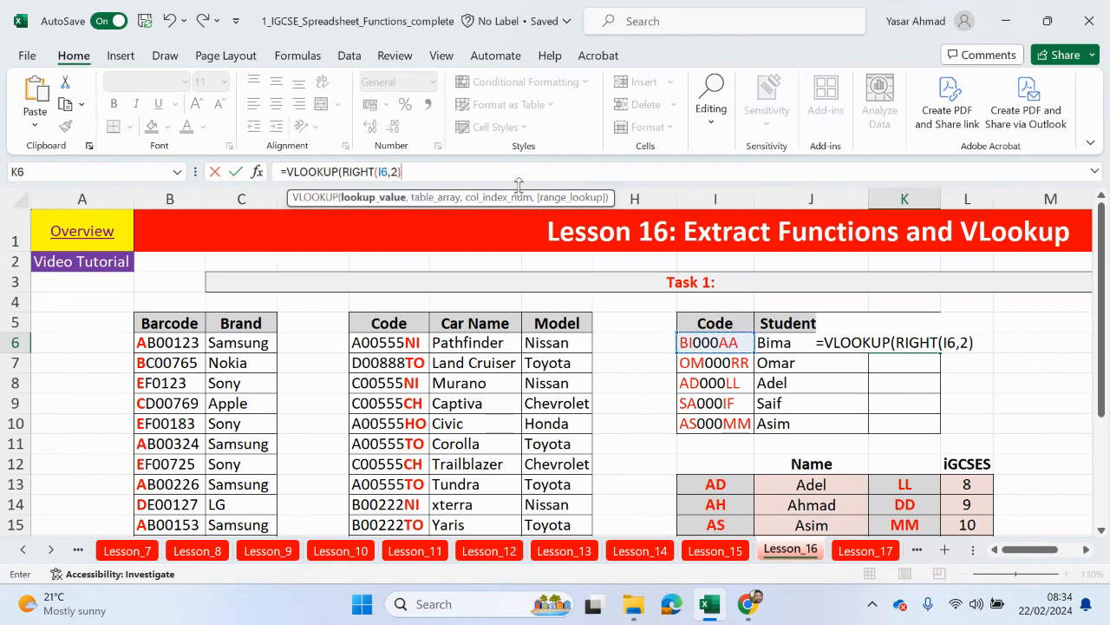
pyautogui.write(',')
# Step: Complete the lookup with absolute range $K$13:$L$21, column 2 and FALSE for exact match
pyautogui.scroll(-2, 807, 455)
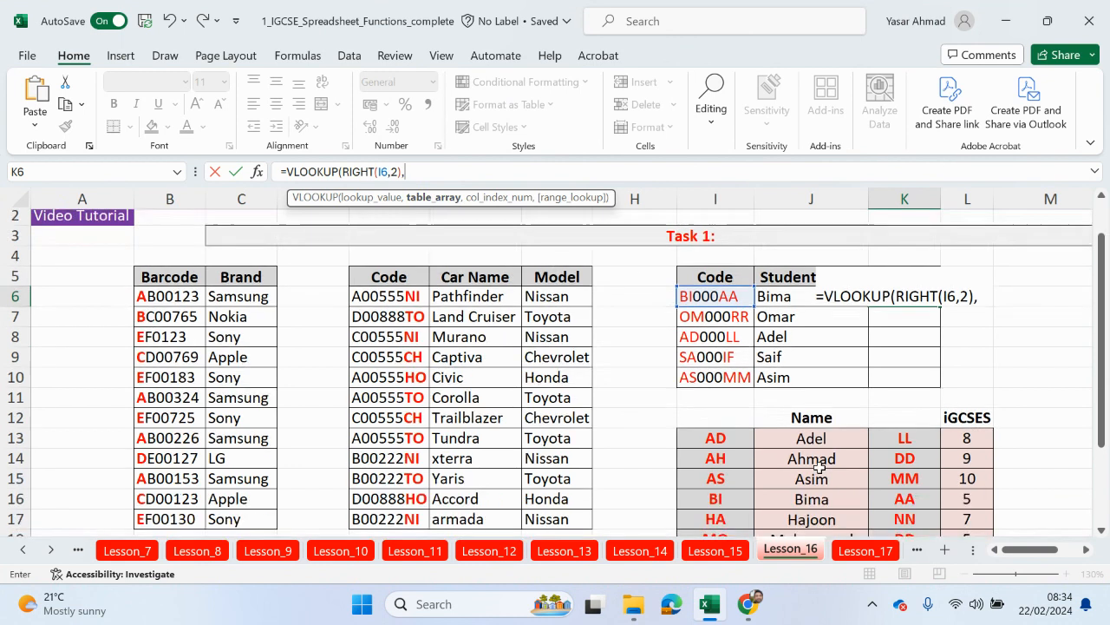
pyautogui.moveTo(893, 373); pyautogui.dragTo(963, 486)
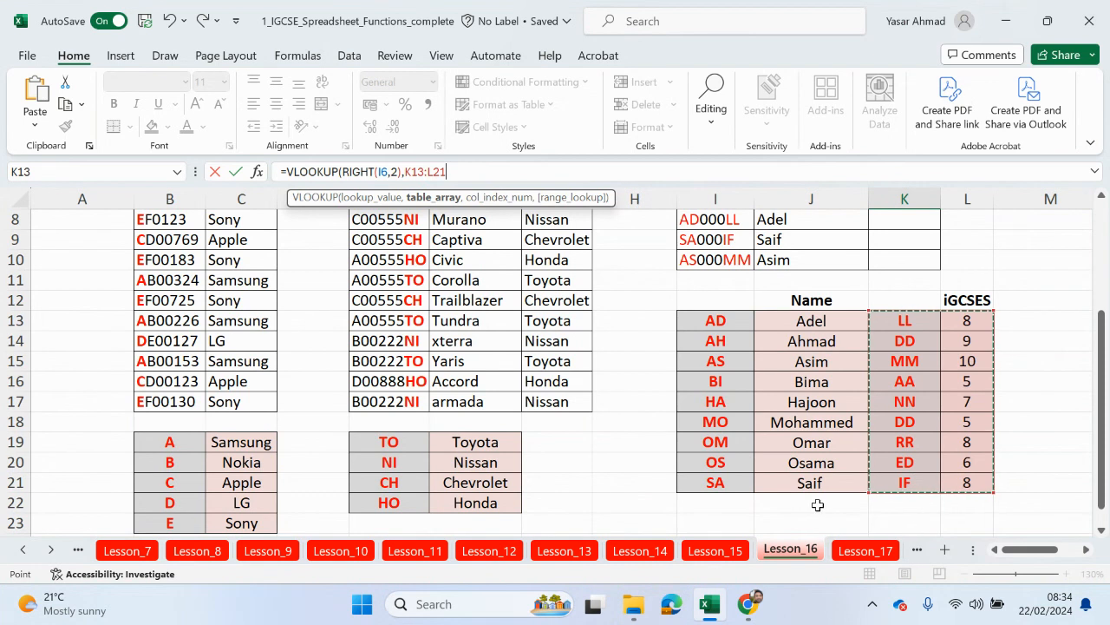
pyautogui.press('F4')
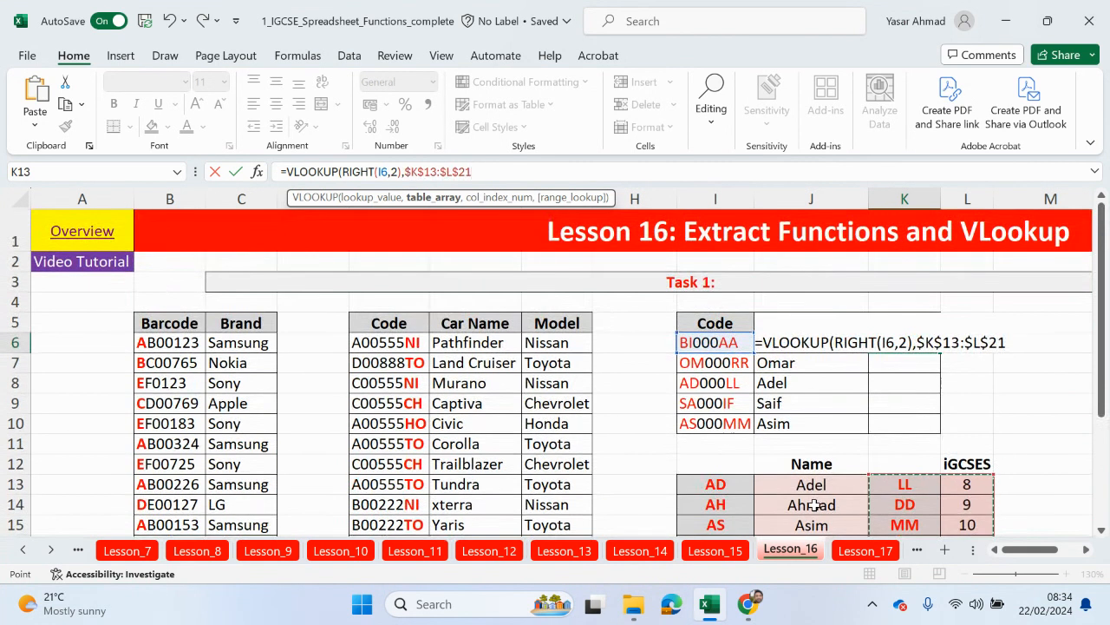
pyautogui.write(',')
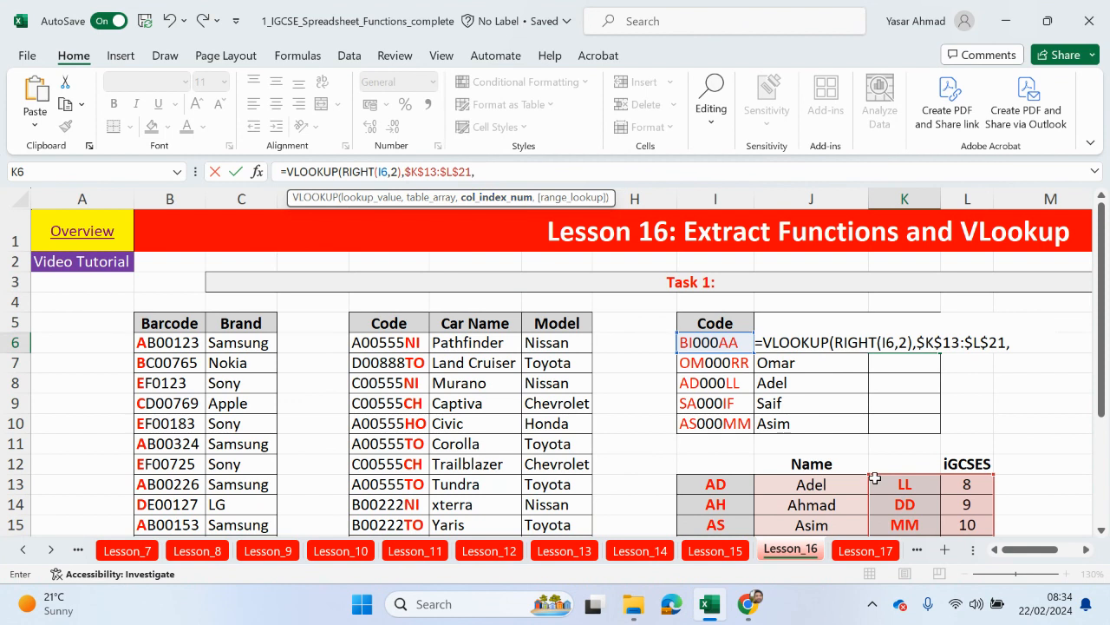
pyautogui.write('2,')
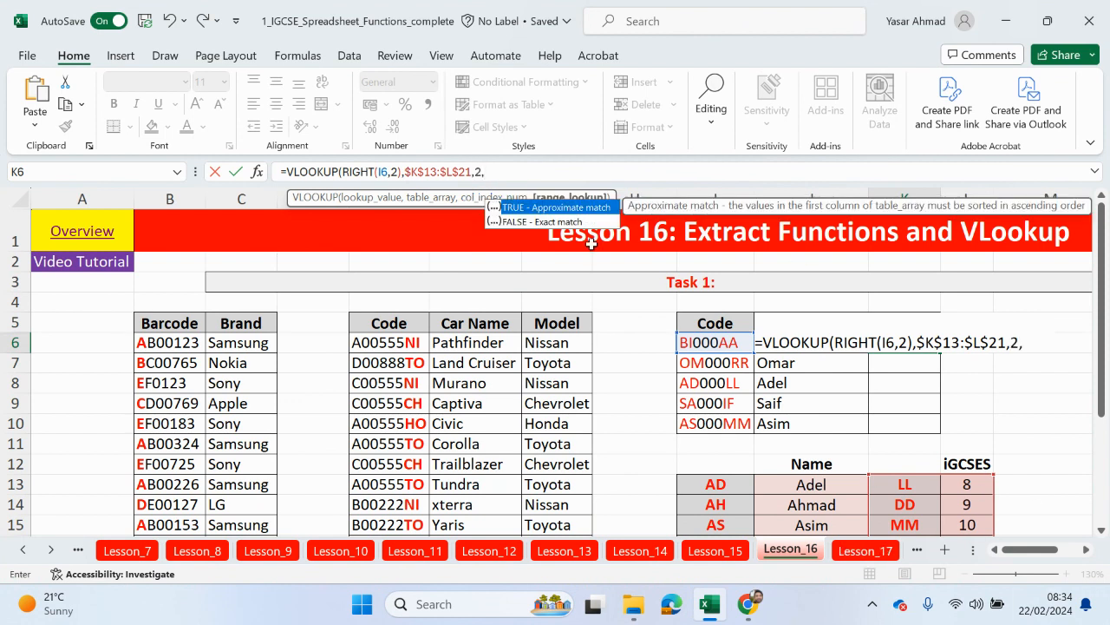
pyautogui.doubleClick(584, 222)
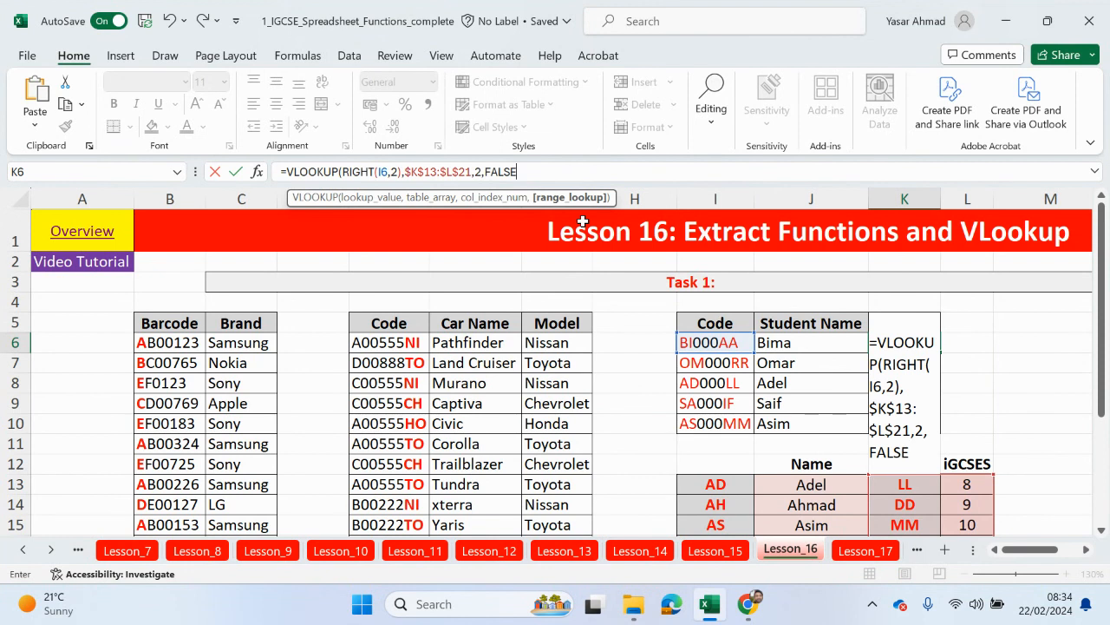
pyautogui.press('Return')
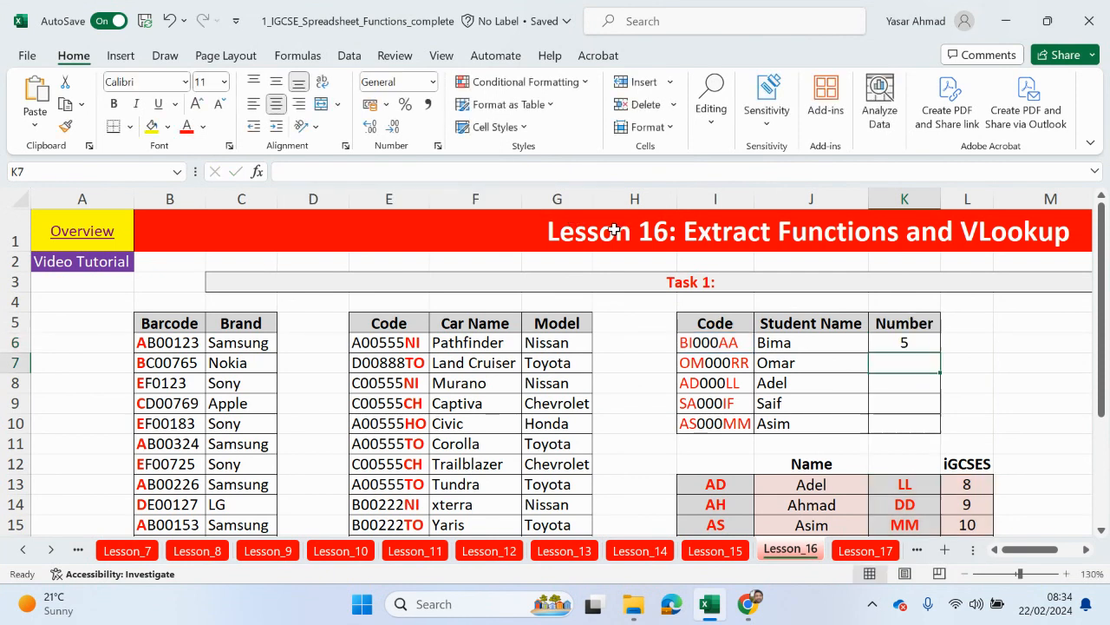
# Step: Copy K6's formula down to K10, showing 5, 8, 8, 8 and 10
pyautogui.scroll(-1, 925, 437)
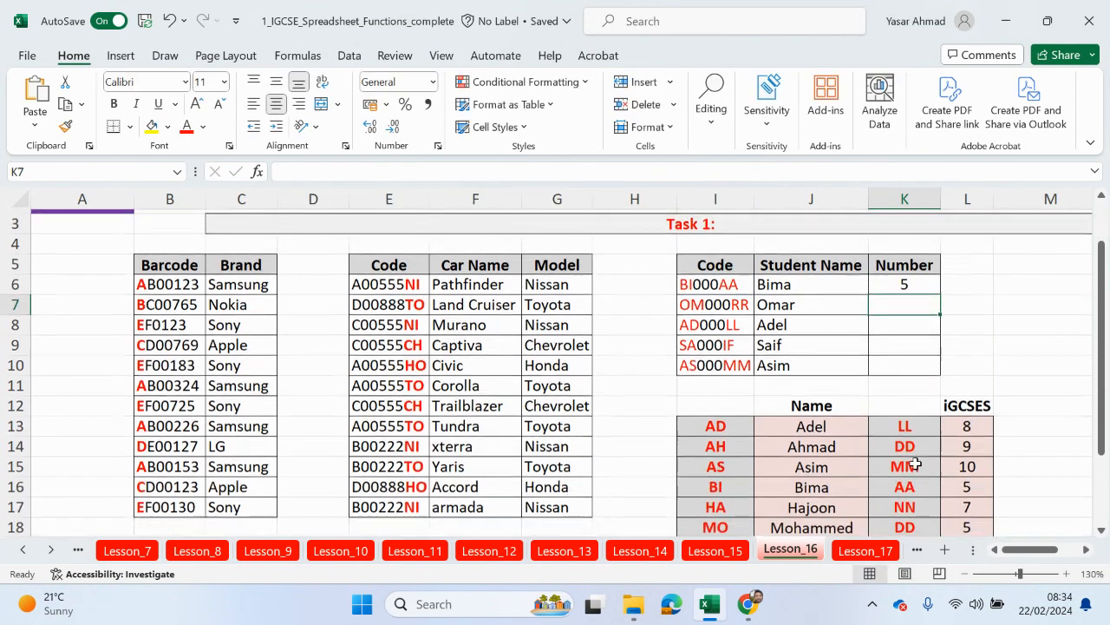
pyautogui.scroll(-1, 902, 443)
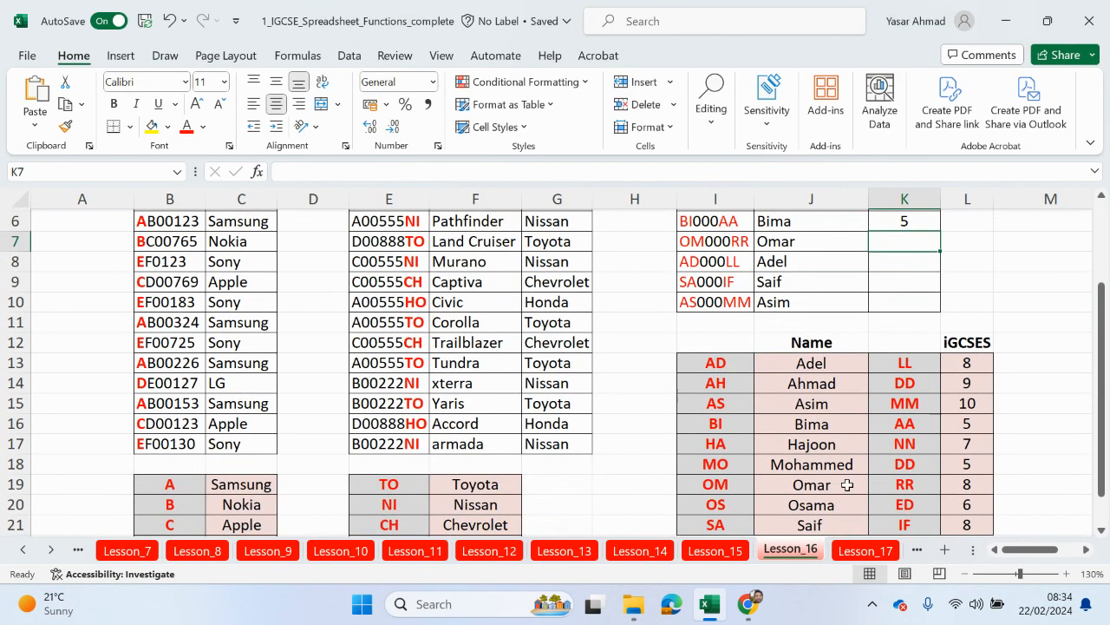
pyautogui.scroll(1, 903, 393)
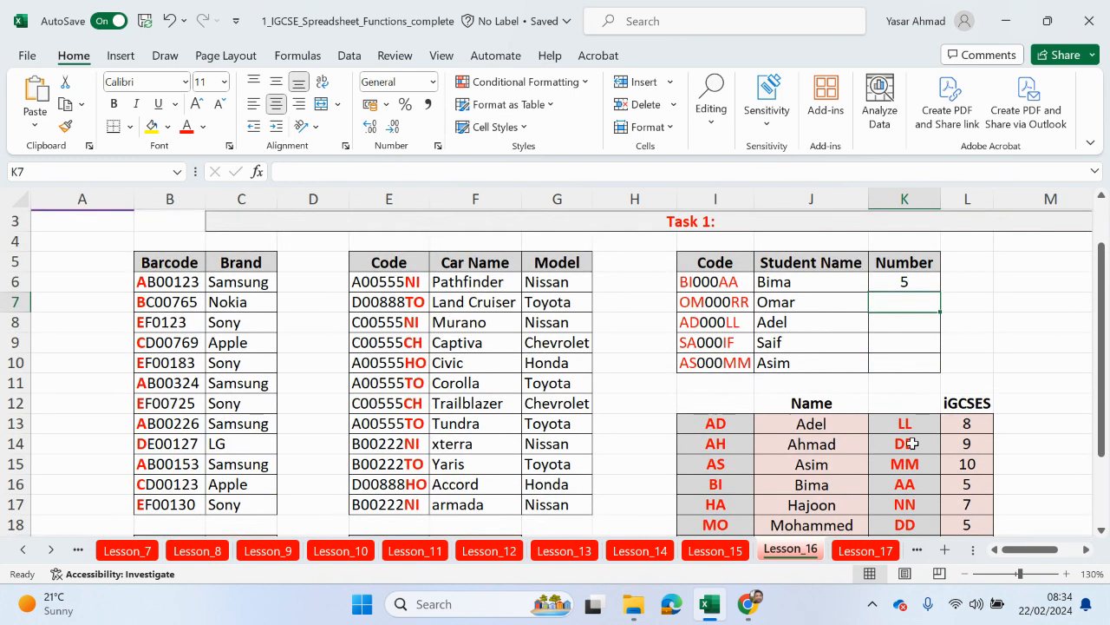
pyautogui.click(893, 282)
pyautogui.doubleClick(938, 294)
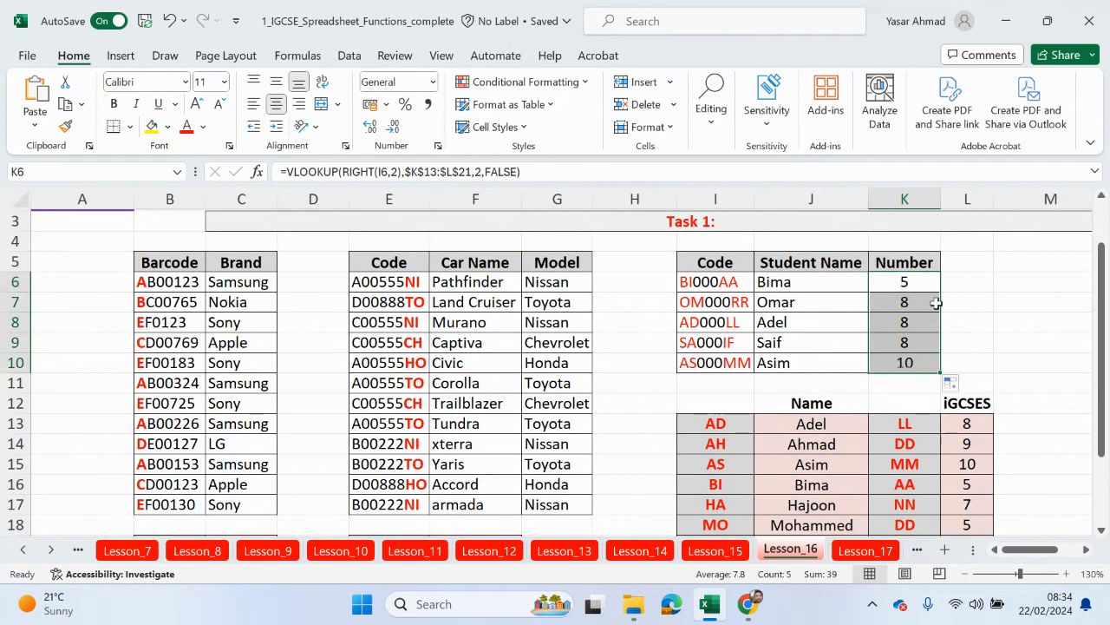
pyautogui.moveTo(967, 464); pyautogui.dragTo(724, 464)
pyautogui.scroll(1, 977, 443)
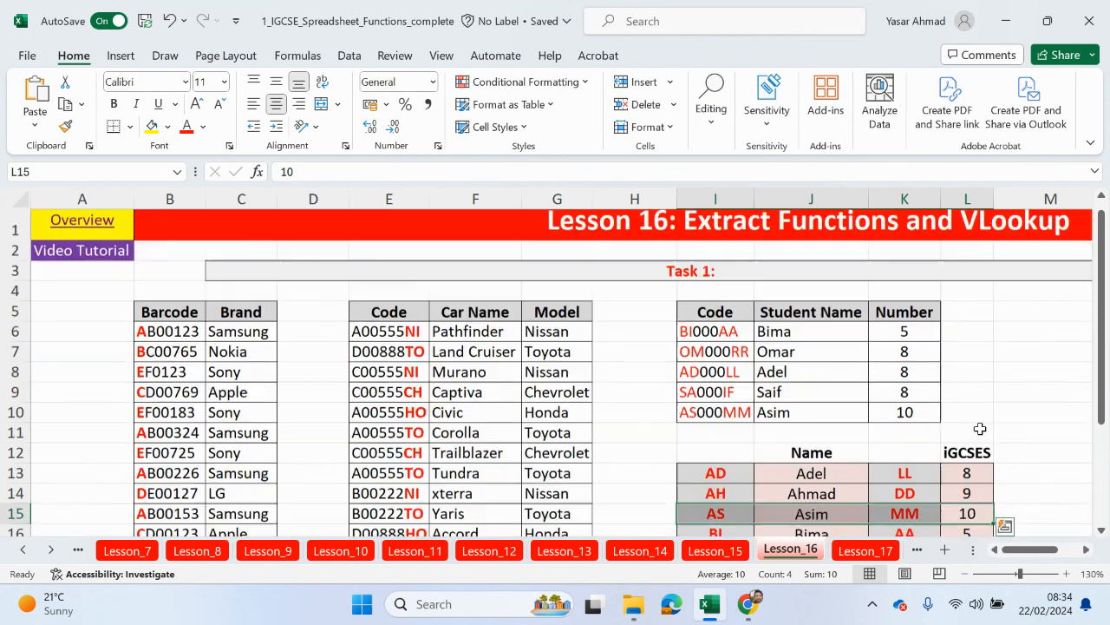
pyautogui.click(965, 574)
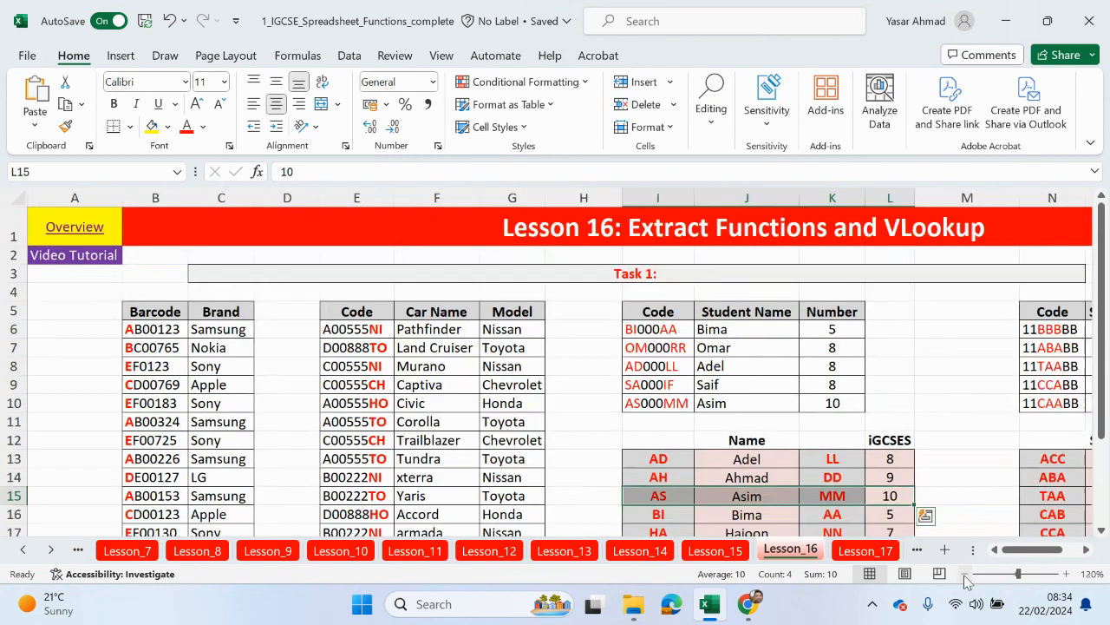
pyautogui.click(965, 574)
pyautogui.click(966, 574)
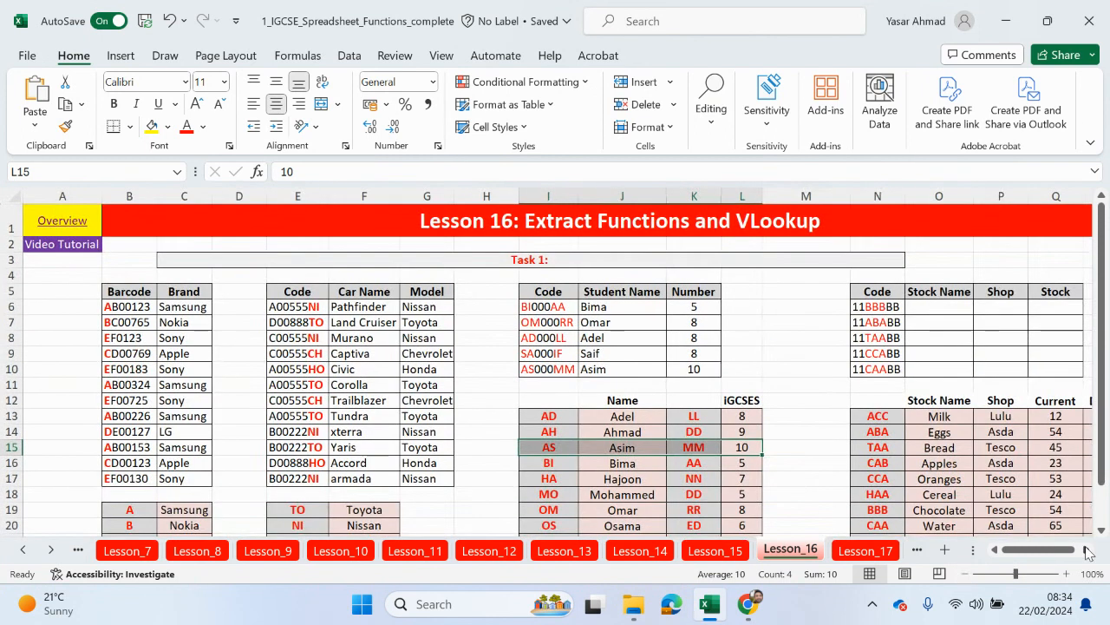
pyautogui.click(1087, 549)
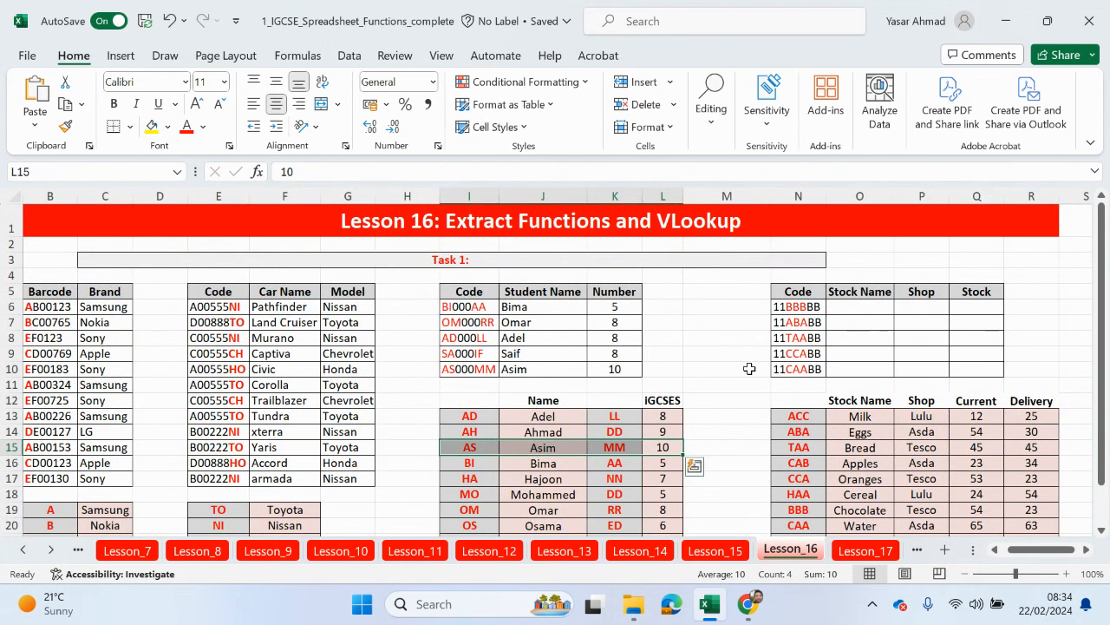
pyautogui.scroll(-1, 749, 369)
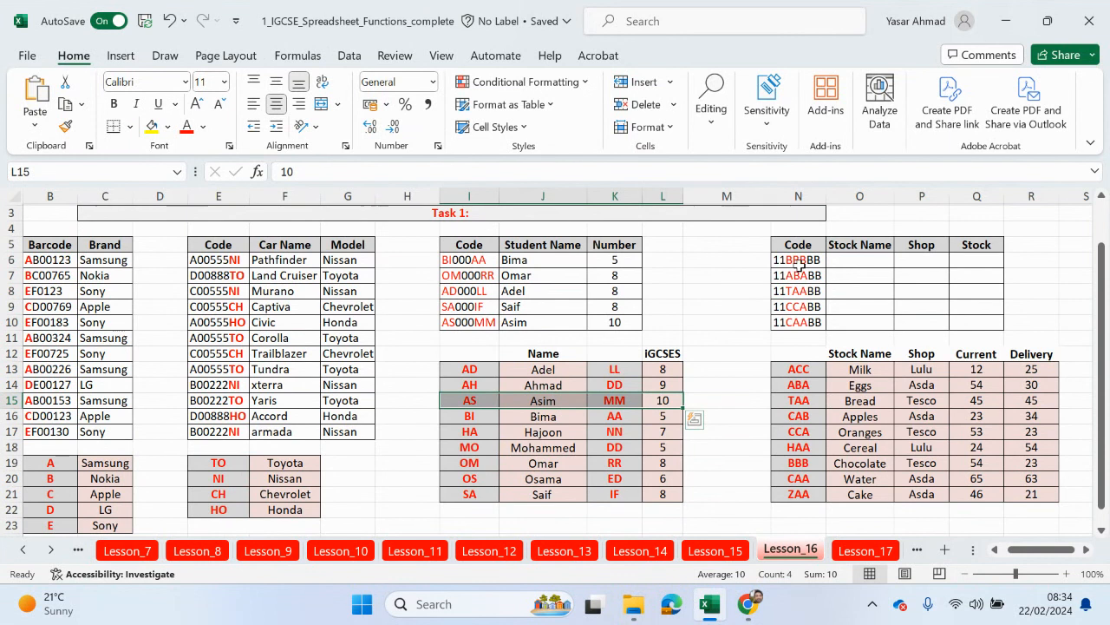
pyautogui.moveTo(789, 372); pyautogui.dragTo(784, 498)
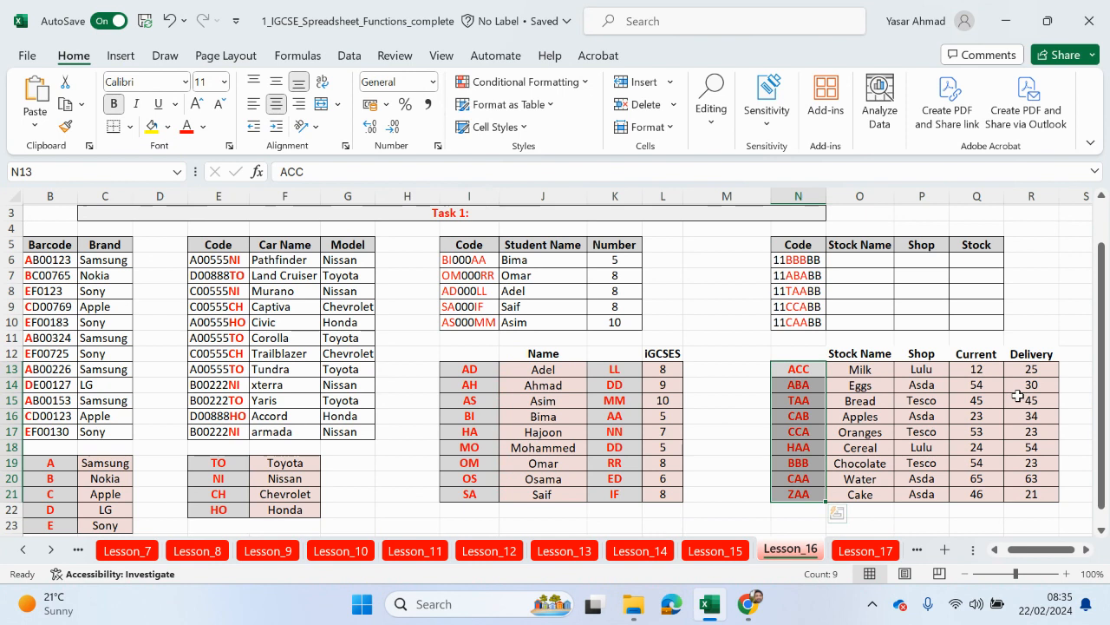
pyautogui.moveTo(978, 252); pyautogui.dragTo(970, 321)
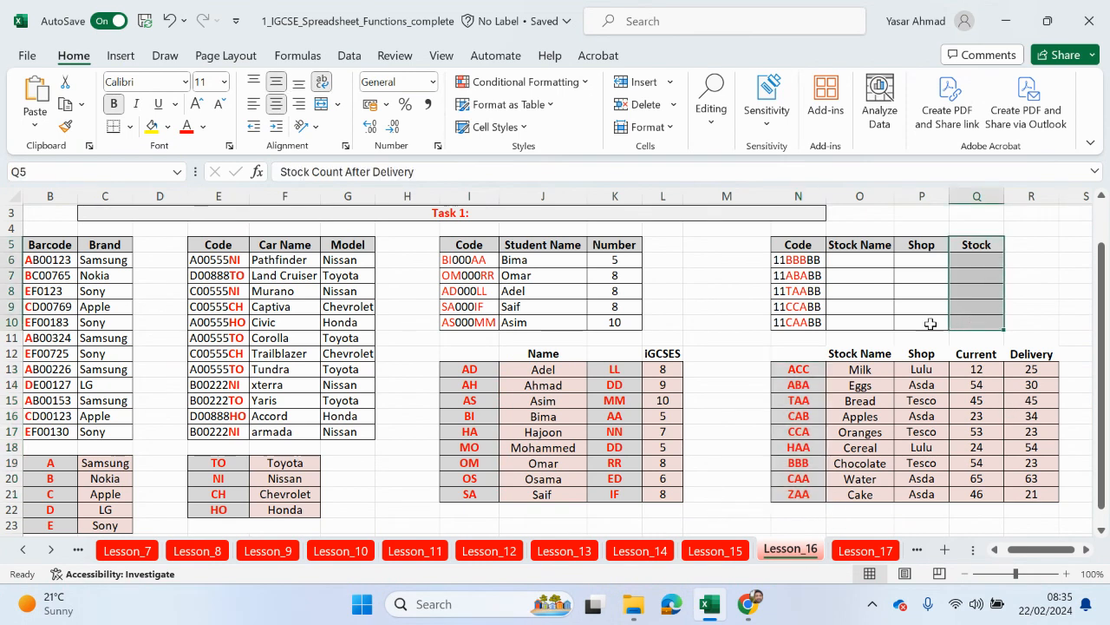
pyautogui.click(858, 264)
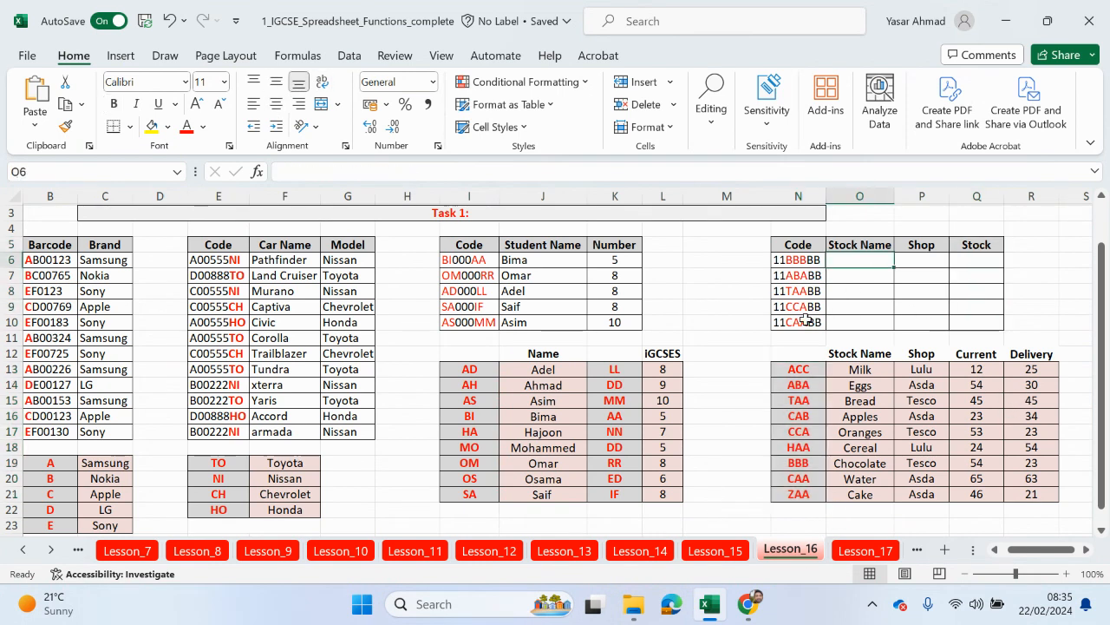
pyautogui.write('=vlo')
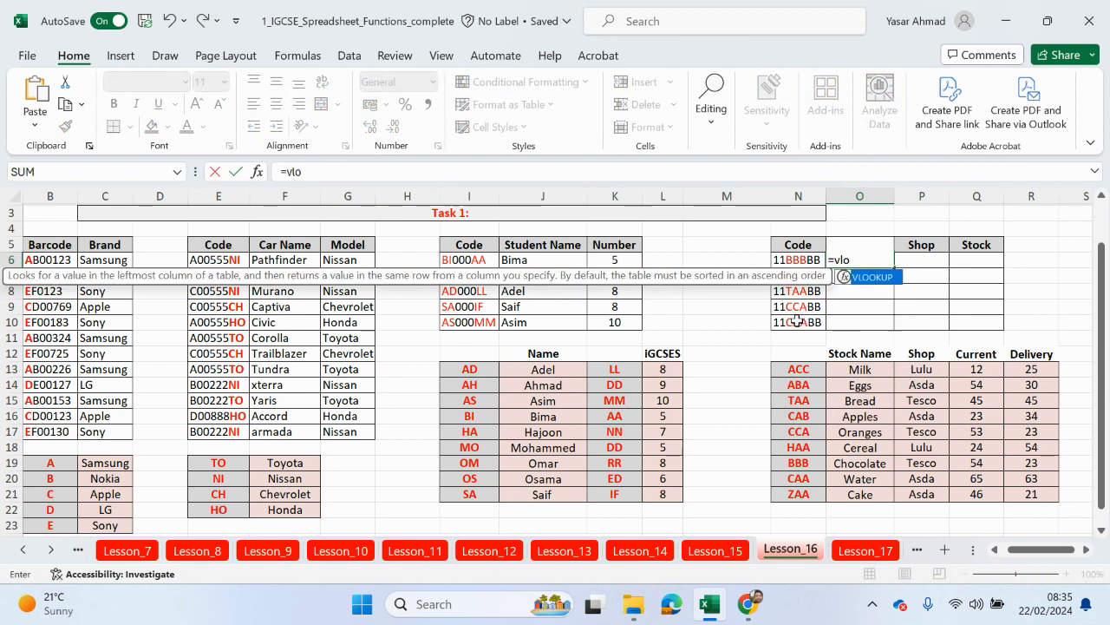
pyautogui.press('Escape')
pyautogui.click(707, 356)
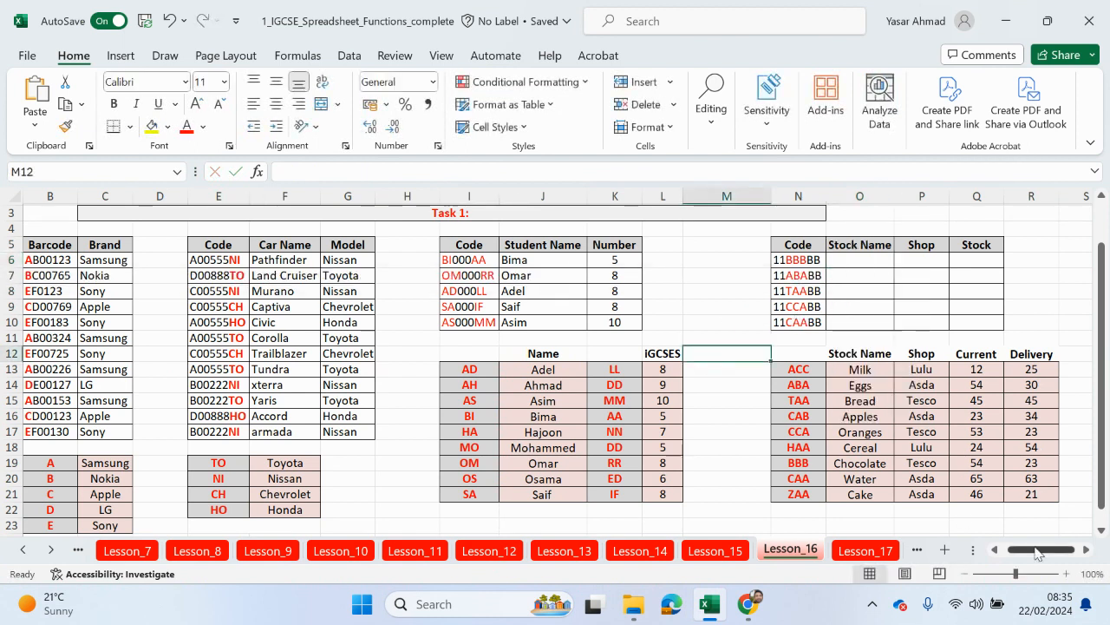
pyautogui.scroll(2, 1069, 557)
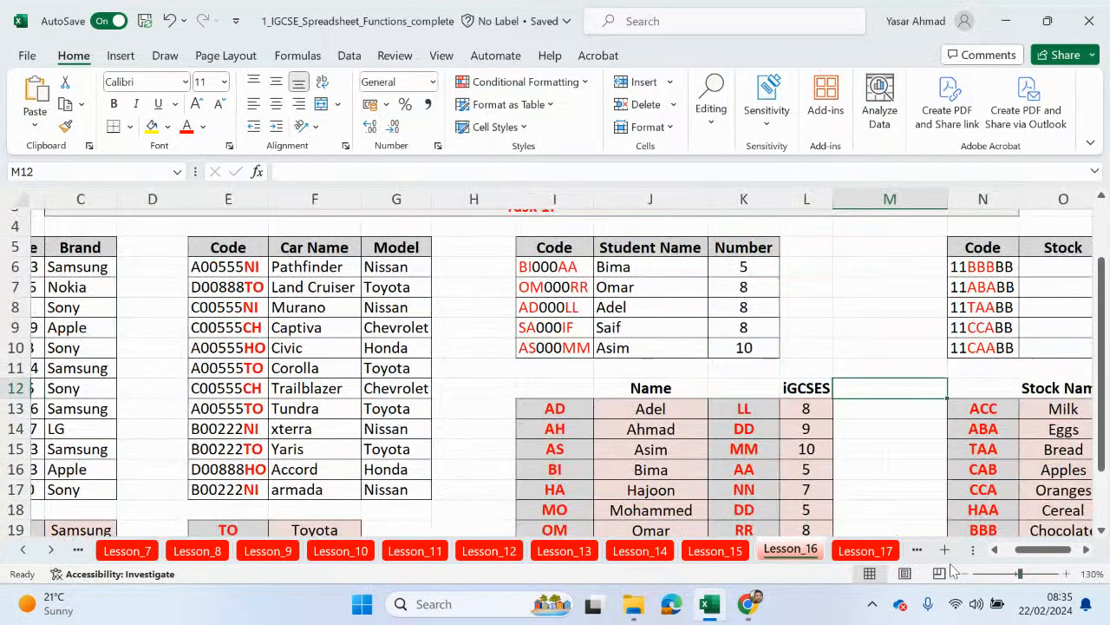
pyautogui.moveTo(1060, 555); pyautogui.dragTo(1068, 555)
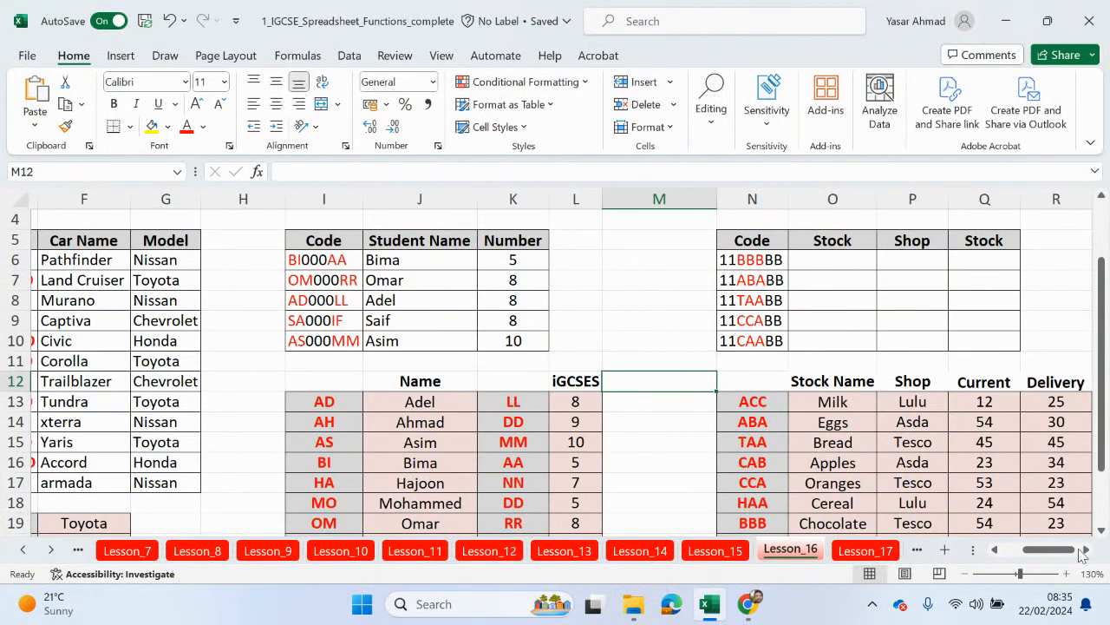
pyautogui.click(1084, 550)
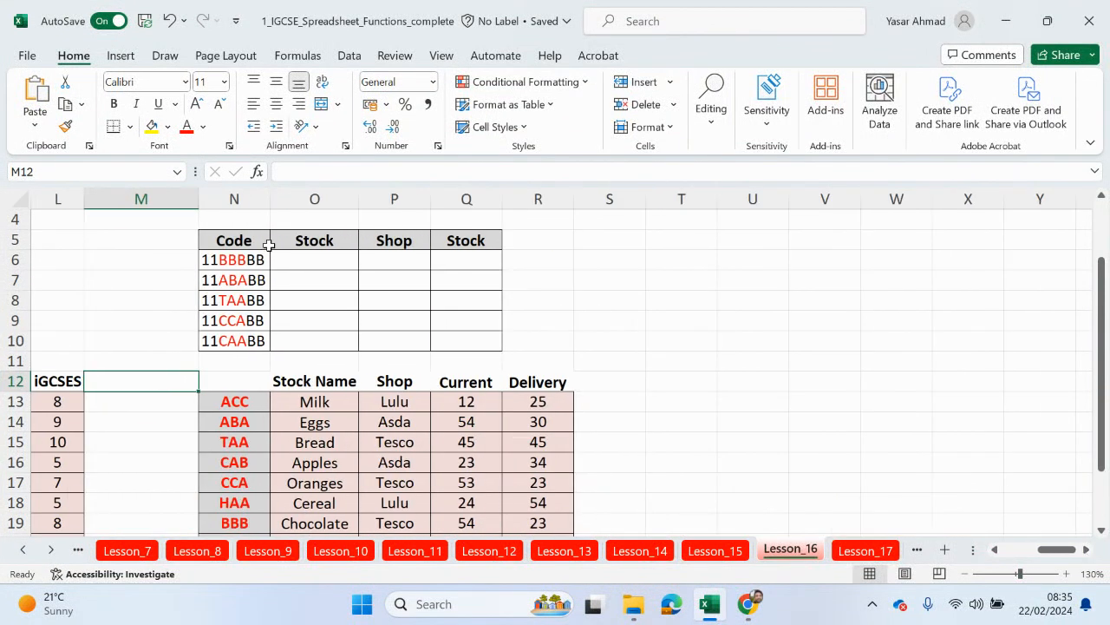
pyautogui.click(318, 263)
# Step: Enter =VLOOKUP(MID(N6,3,3),$N$13:$O$21,2,FALSE) in O6, returning Chocolate for code 11BBBBBB
pyautogui.write('=')
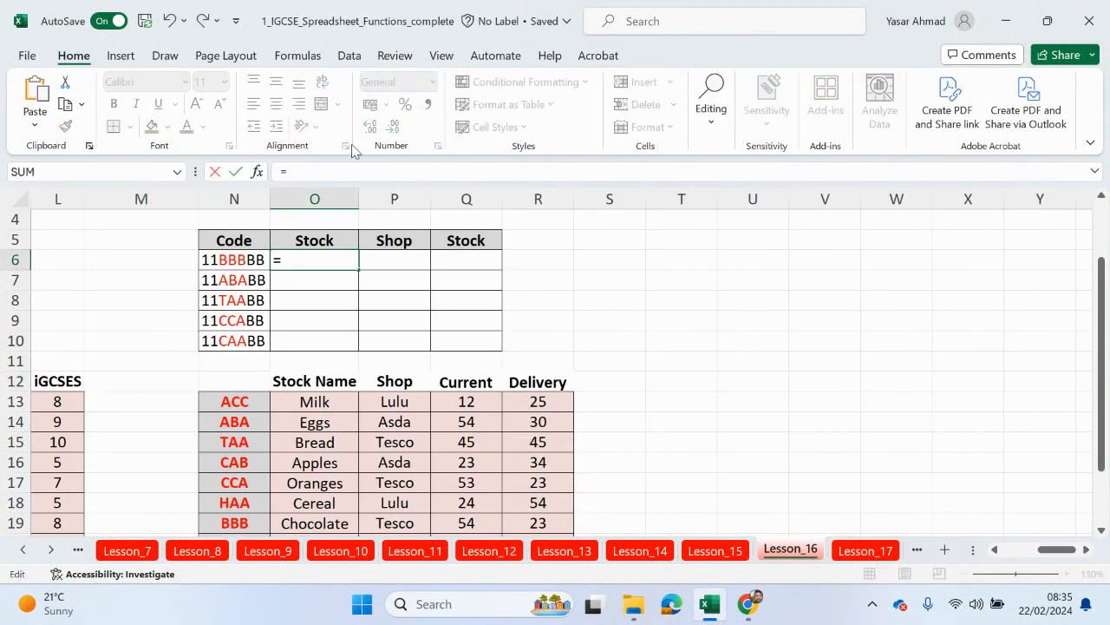
pyautogui.write('vlo')
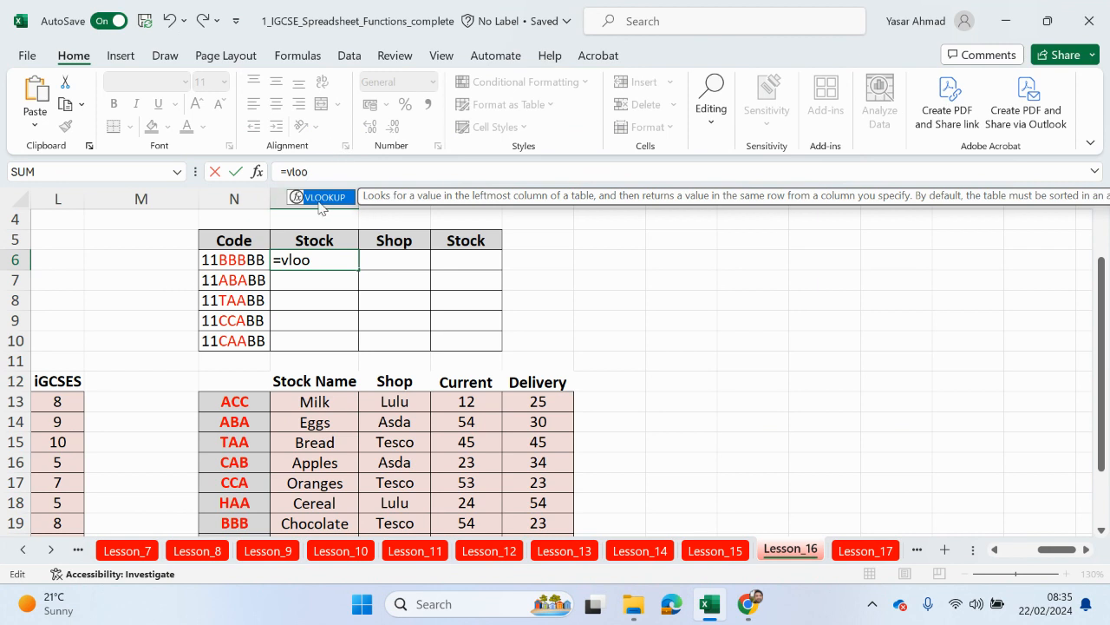
pyautogui.write('o')
pyautogui.doubleClick(319, 198)
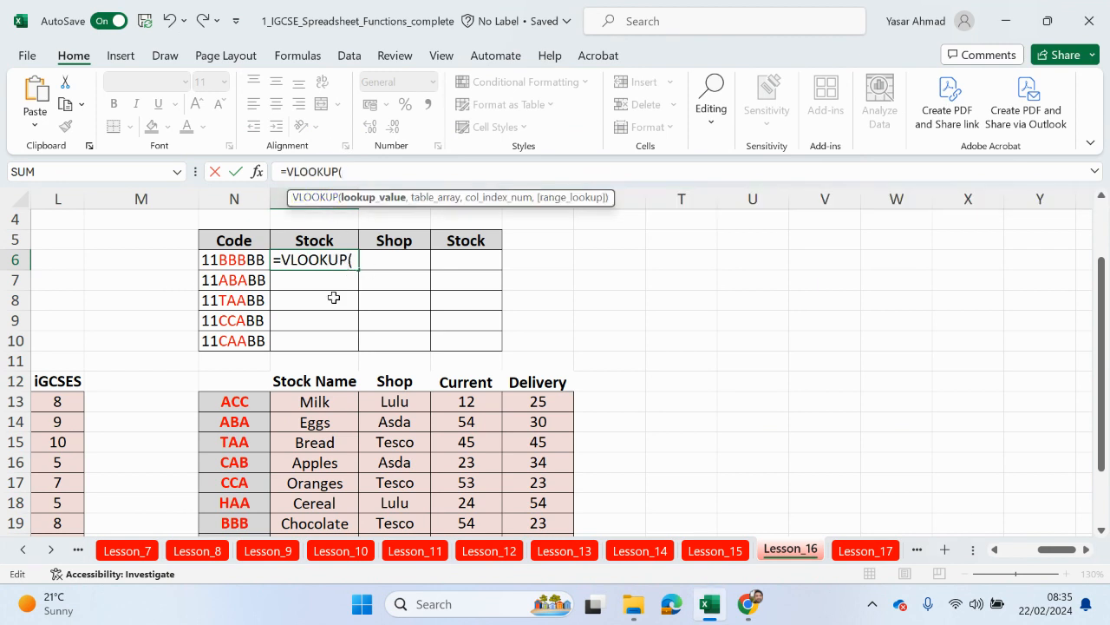
pyautogui.write('mid')
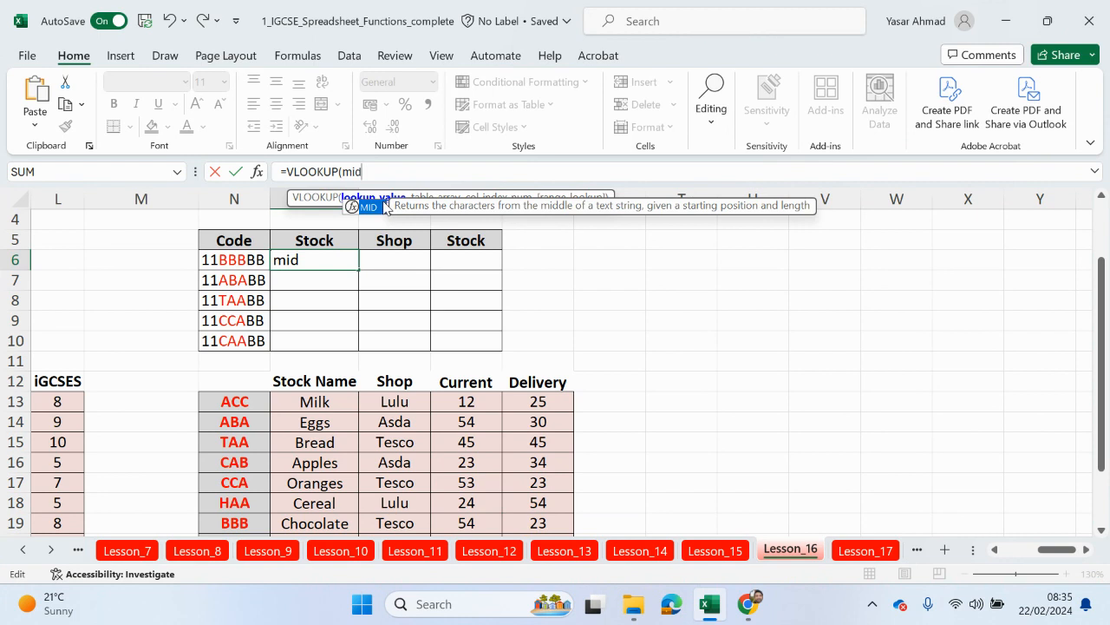
pyautogui.doubleClick(386, 206)
pyautogui.click(238, 258)
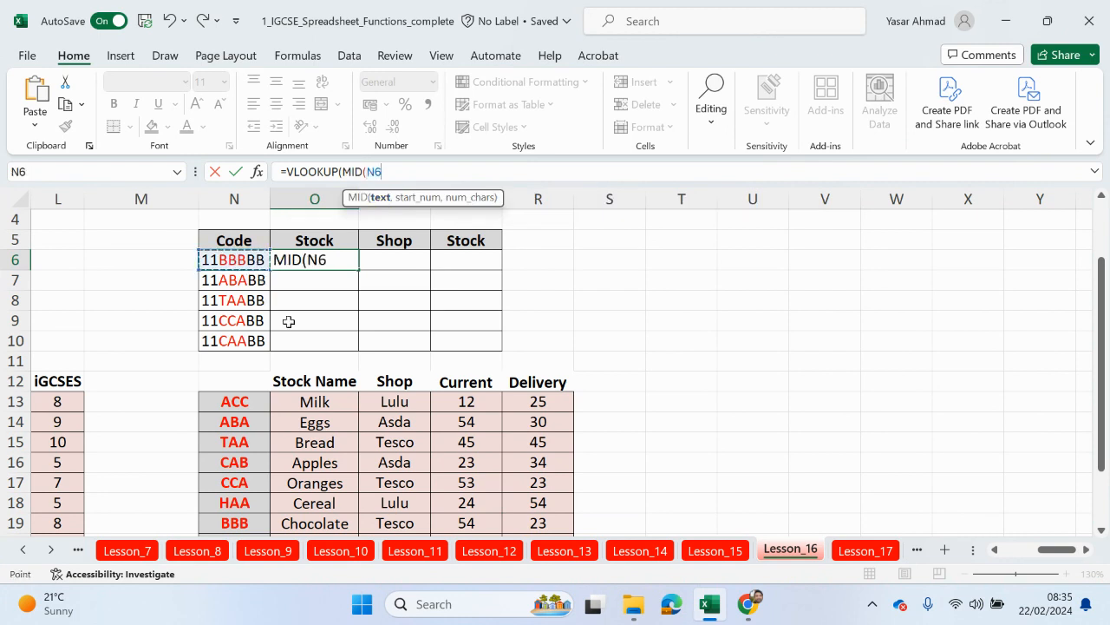
pyautogui.write(',')
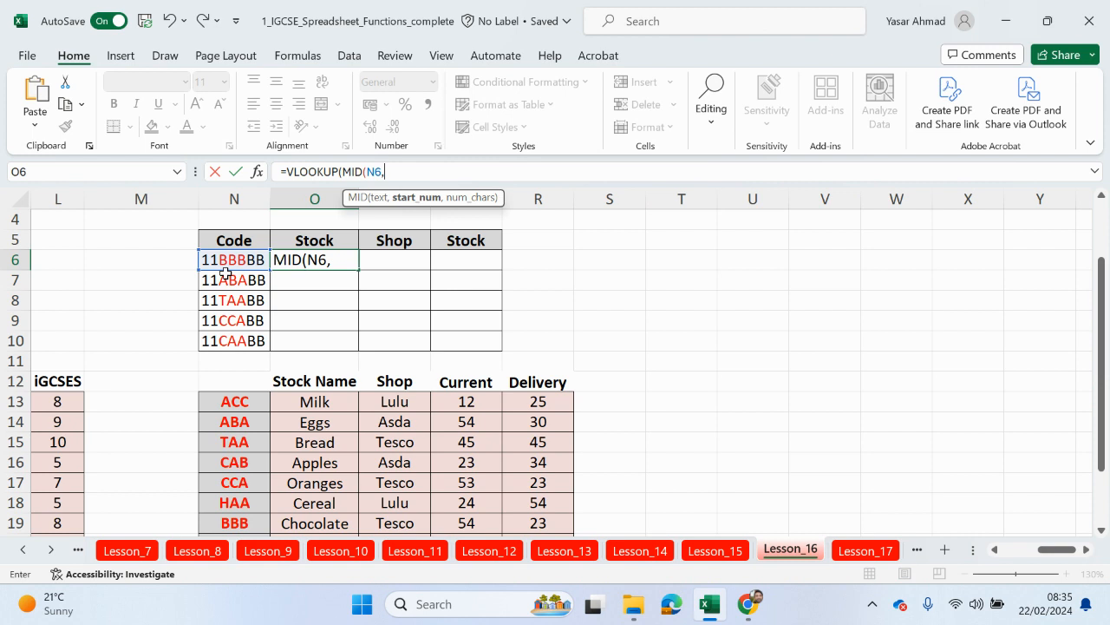
pyautogui.write('3,')
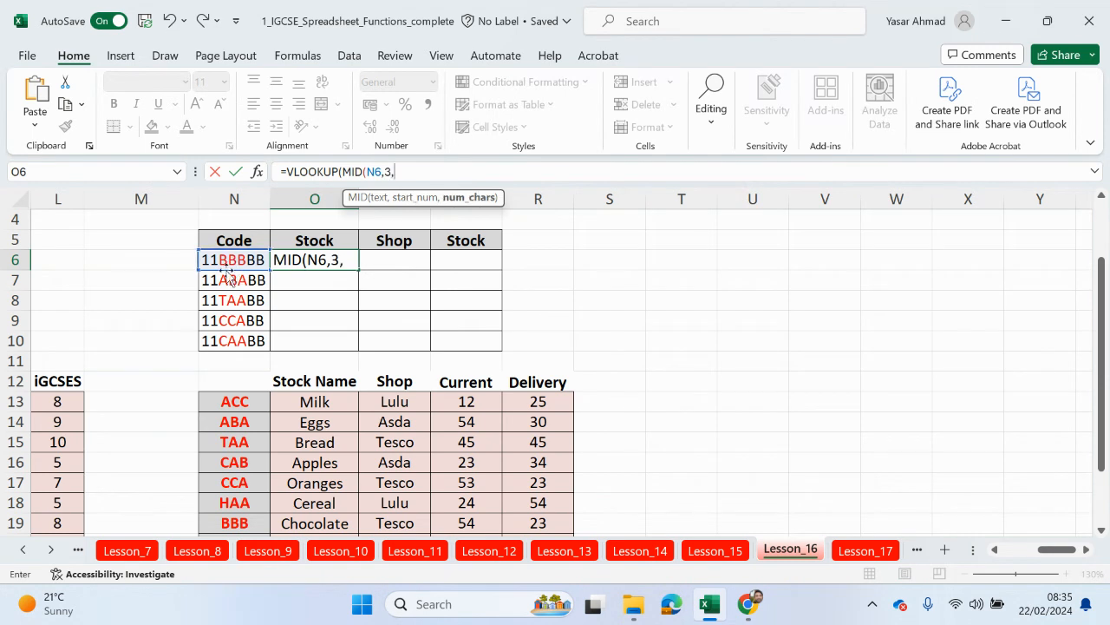
pyautogui.write('3),')
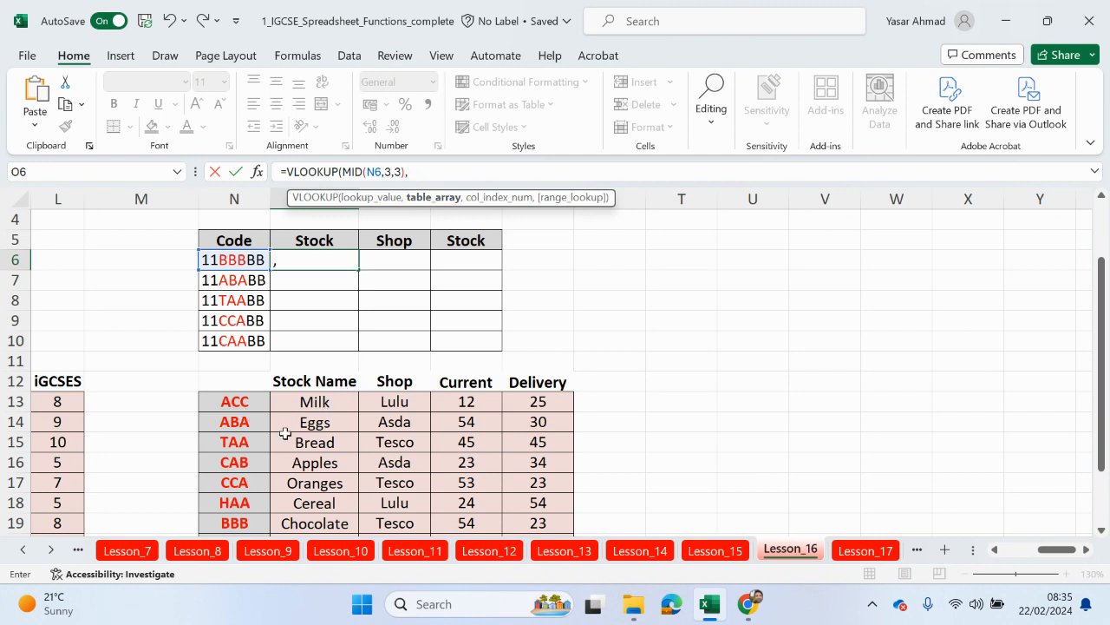
pyautogui.moveTo(235, 401); pyautogui.dragTo(333, 482)
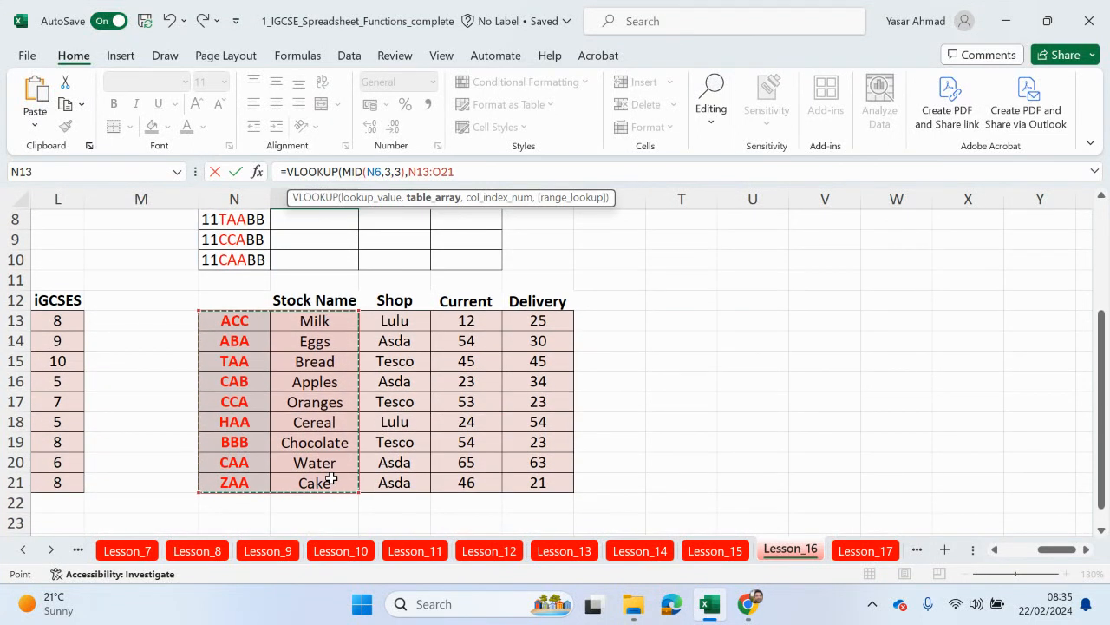
pyautogui.press('F4')
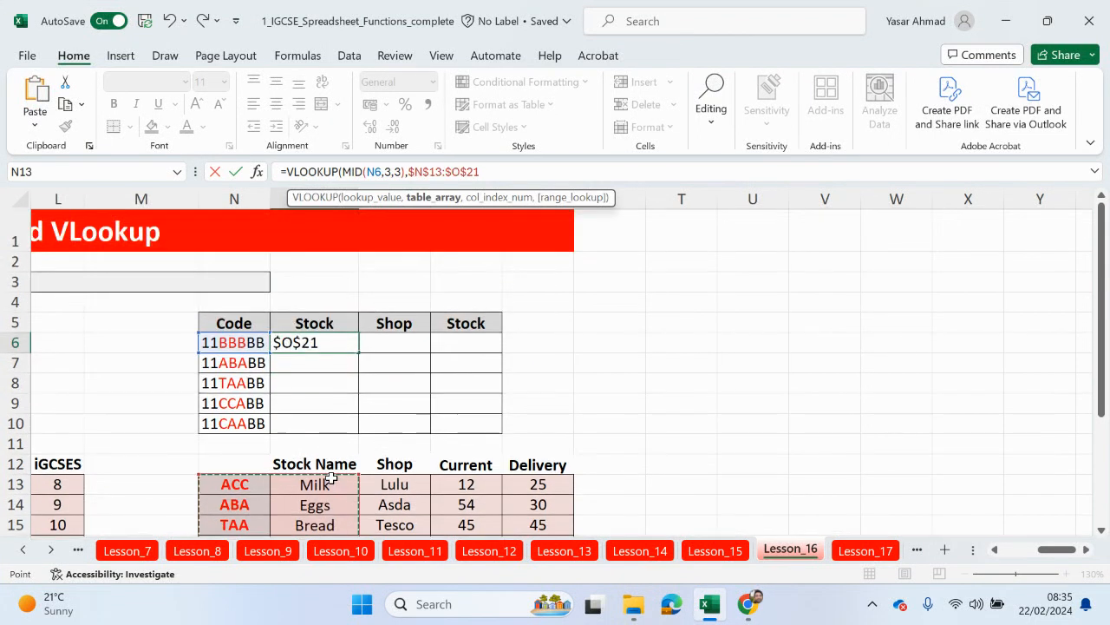
pyautogui.write(',')
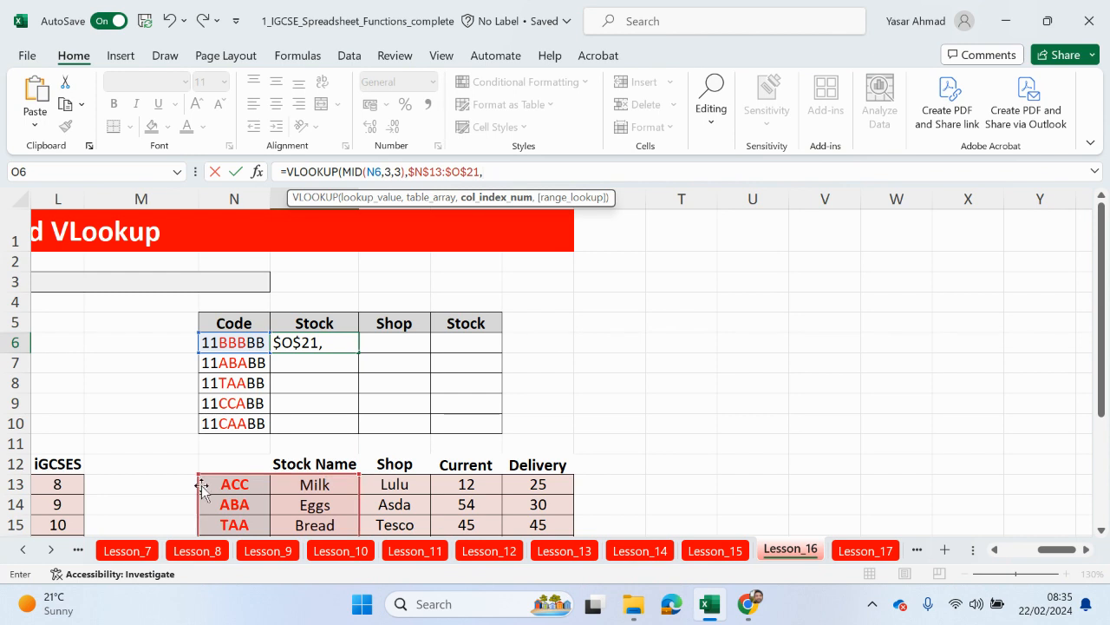
pyautogui.write('2,')
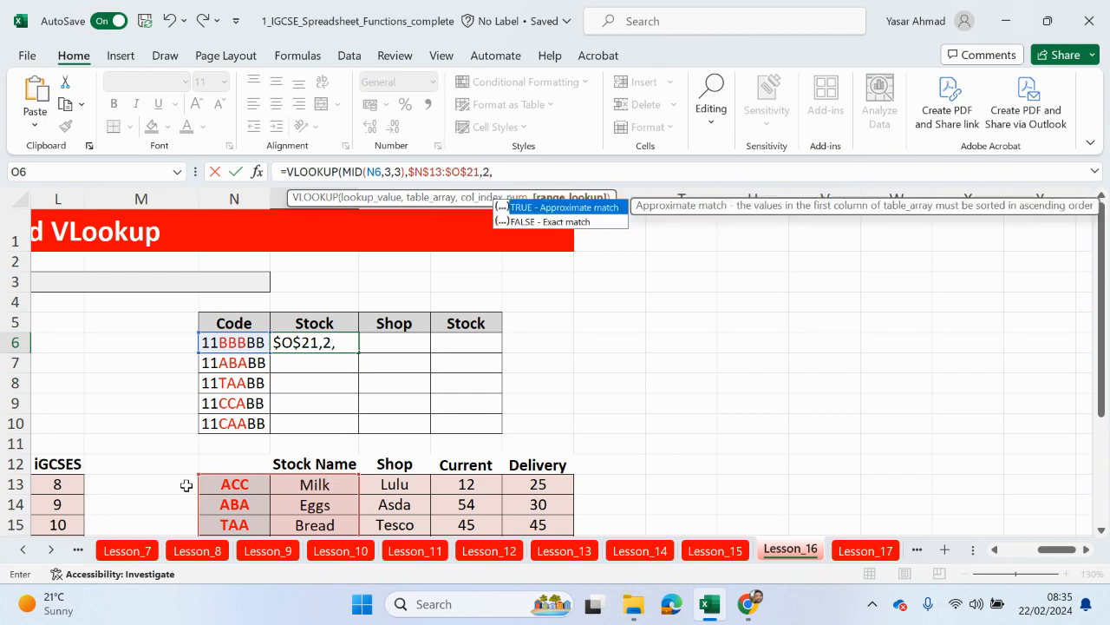
pyautogui.doubleClick(538, 222)
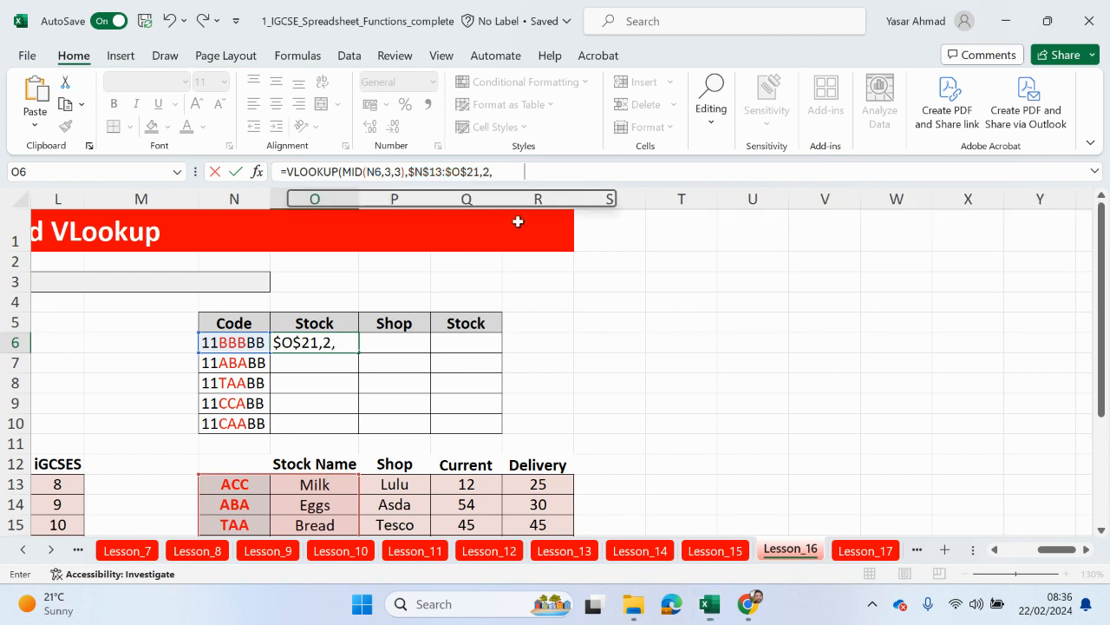
pyautogui.press('Return')
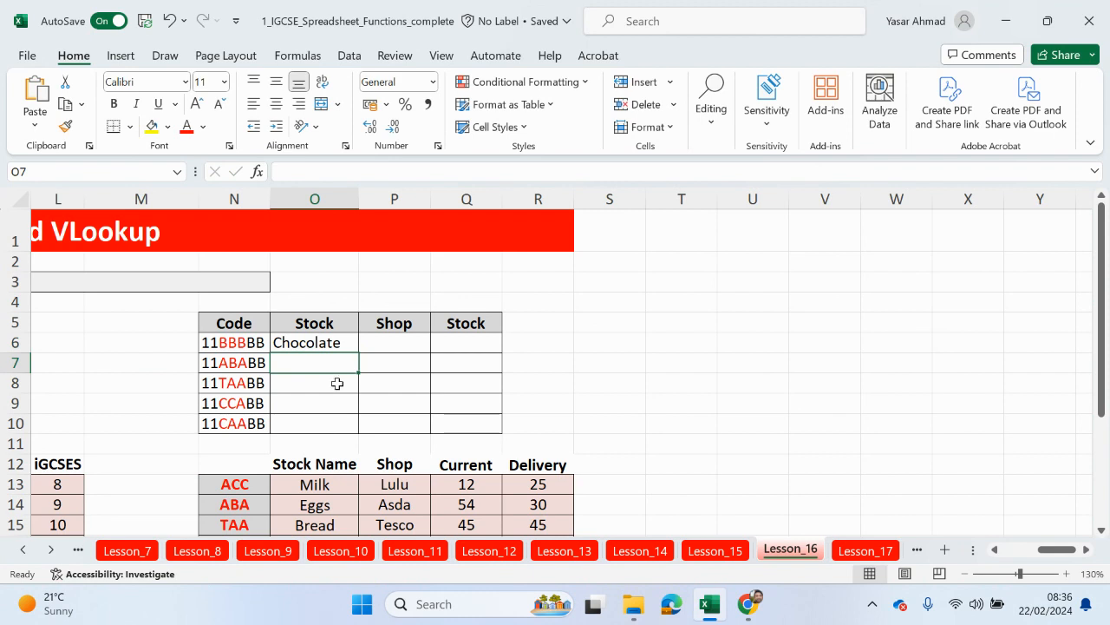
pyautogui.scroll(-1, 260, 370)
# Step: Fill O6's MID-based lookup down to O10, giving Chocolate, Eggs, Bread, Oranges and Water
pyautogui.scroll(-2, 260, 371)
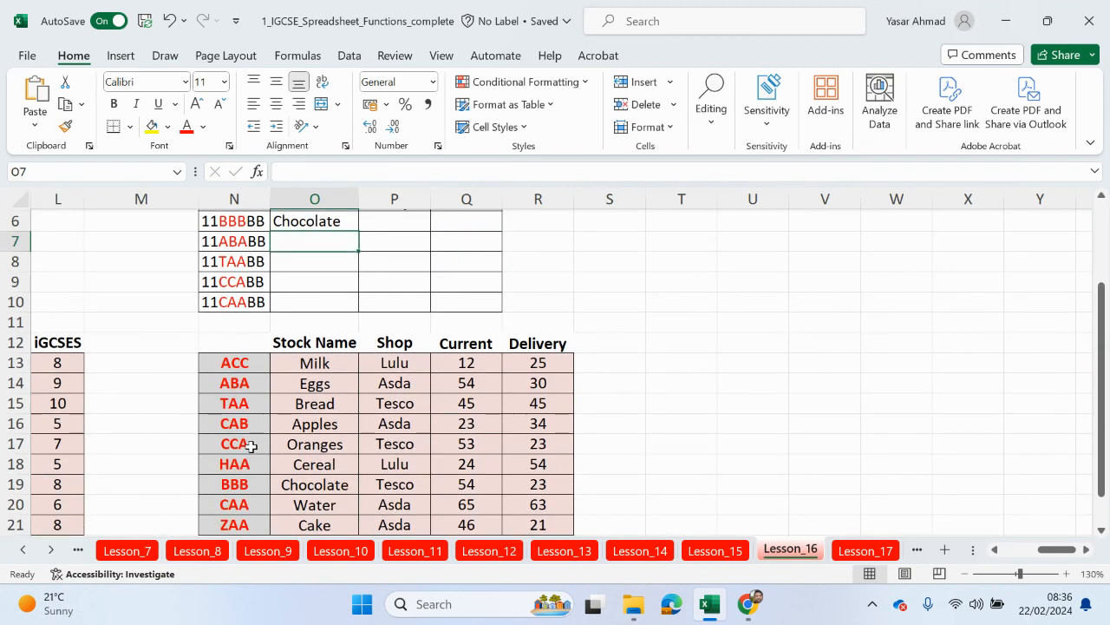
pyautogui.scroll(1, 305, 486)
pyautogui.click(347, 281)
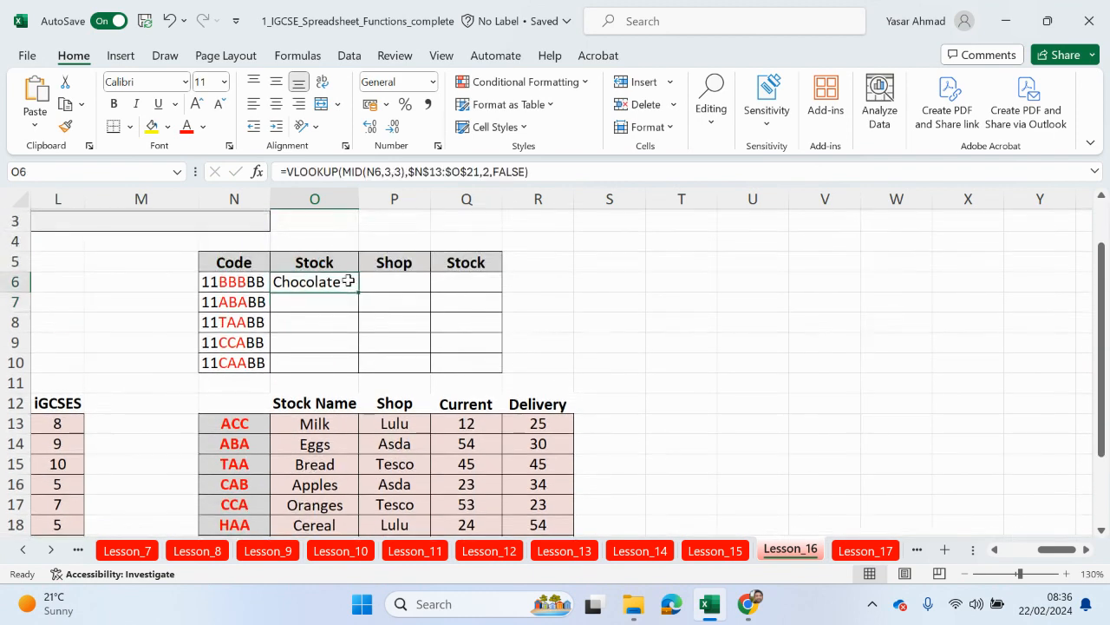
pyautogui.doubleClick(358, 292)
pyautogui.moveTo(413, 281); pyautogui.dragTo(418, 381)
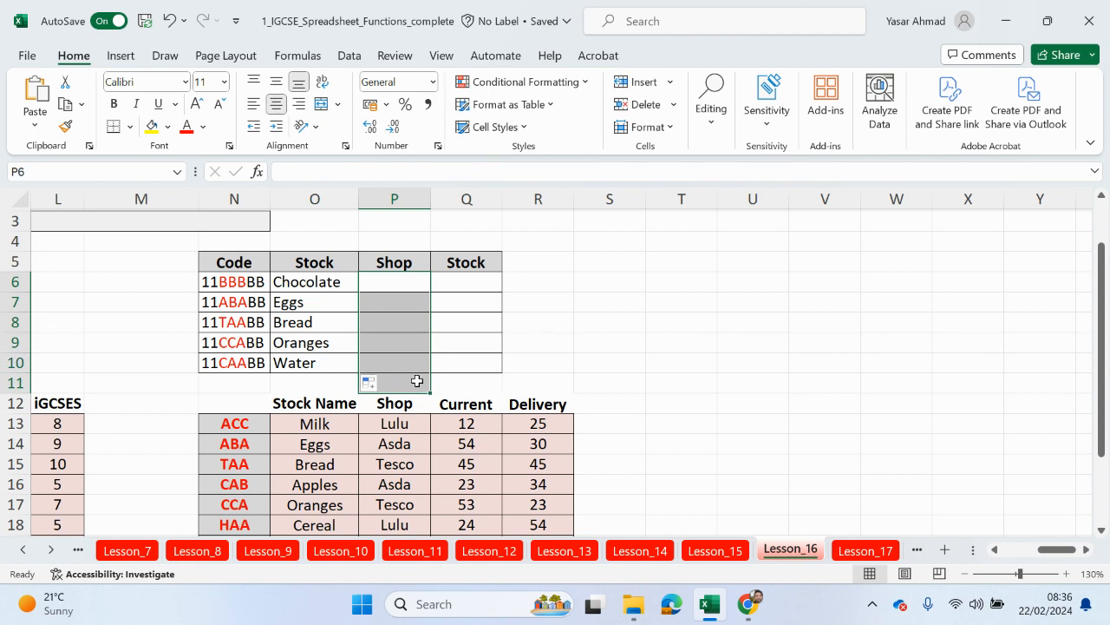
pyautogui.moveTo(247, 420); pyautogui.dragTo(386, 508)
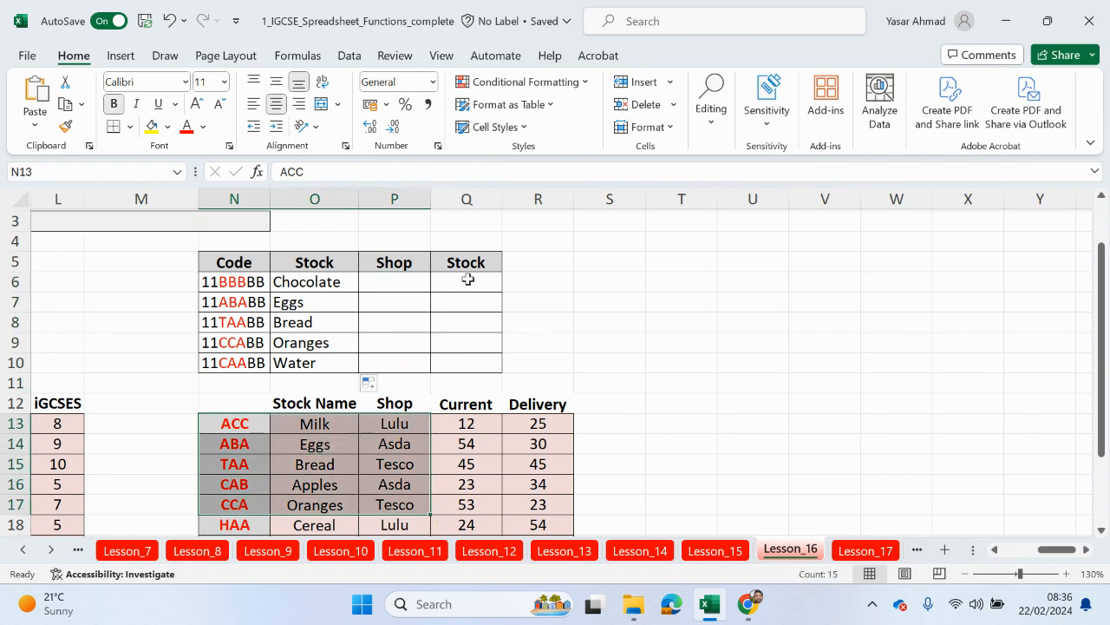
pyautogui.moveTo(468, 279); pyautogui.dragTo(454, 363)
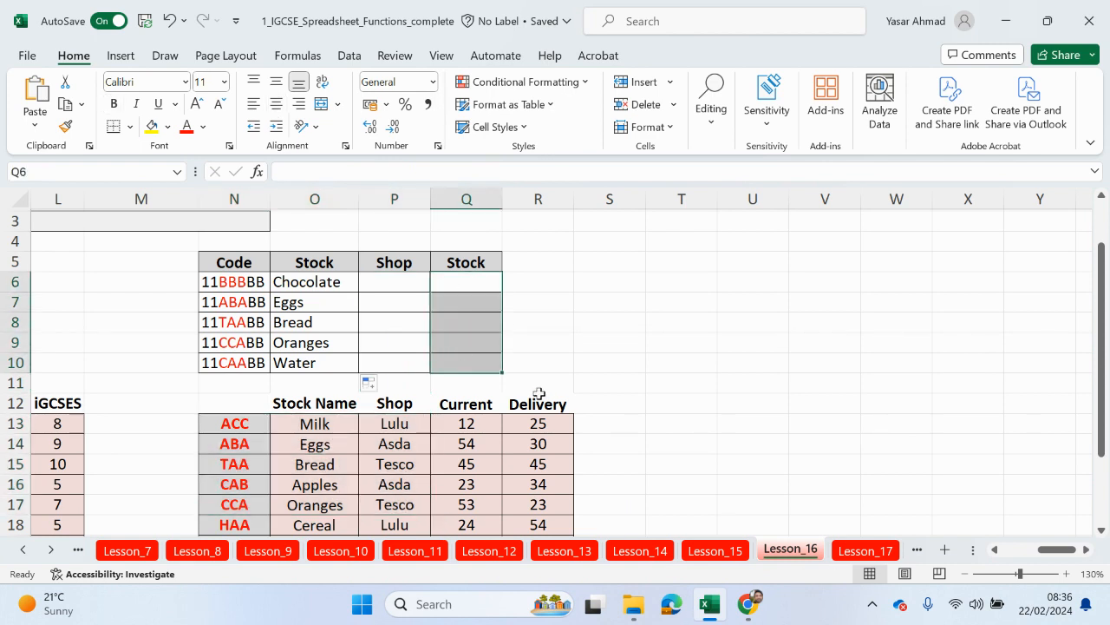
pyautogui.scroll(1, 540, 399)
pyautogui.scroll(-1, 540, 402)
pyautogui.moveTo(461, 421); pyautogui.dragTo(460, 511)
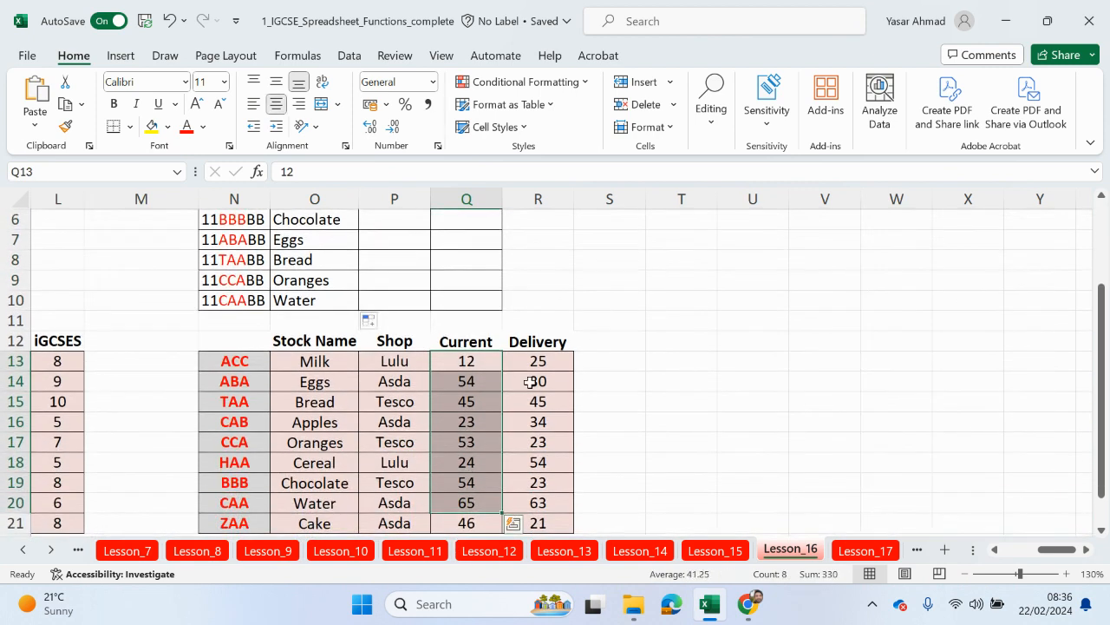
pyautogui.moveTo(533, 369); pyautogui.dragTo(518, 524)
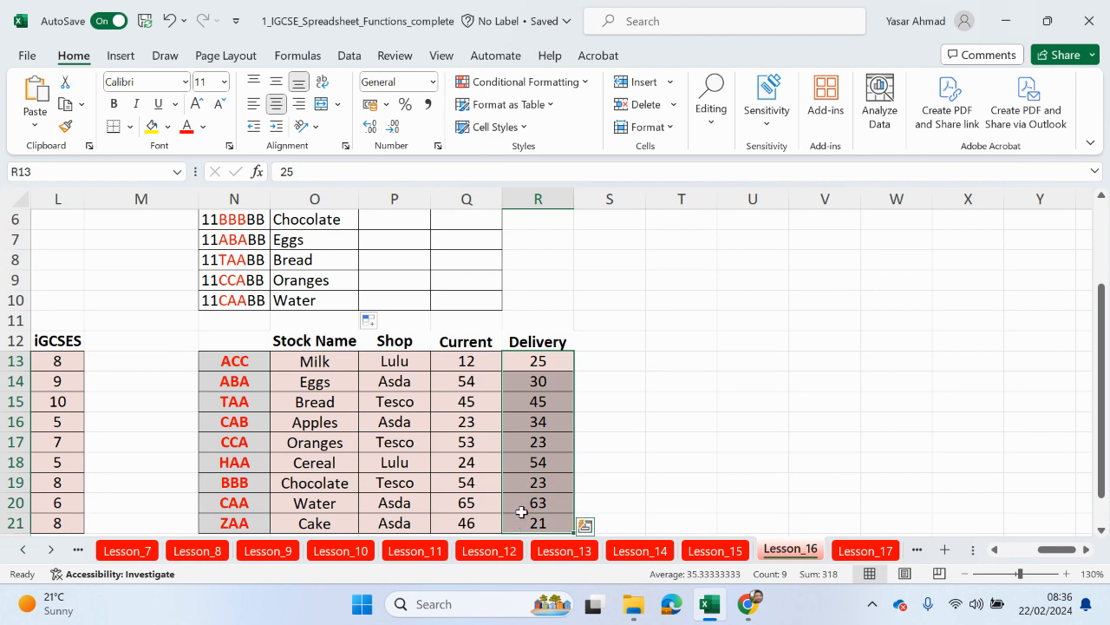
pyautogui.click(474, 363)
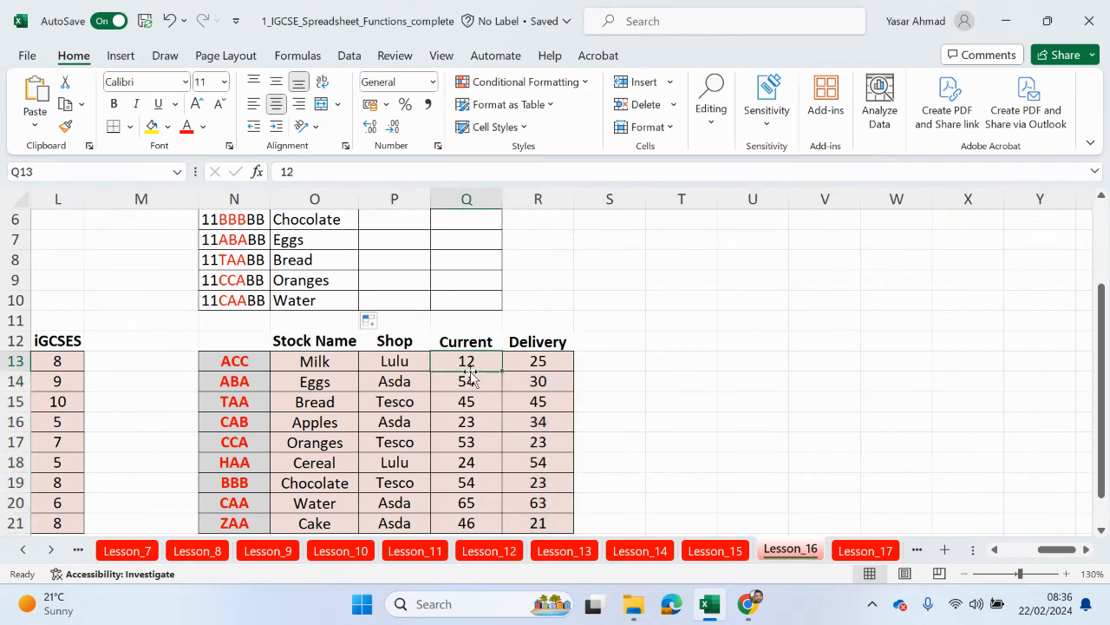
pyautogui.click(533, 363)
pyautogui.click(599, 367)
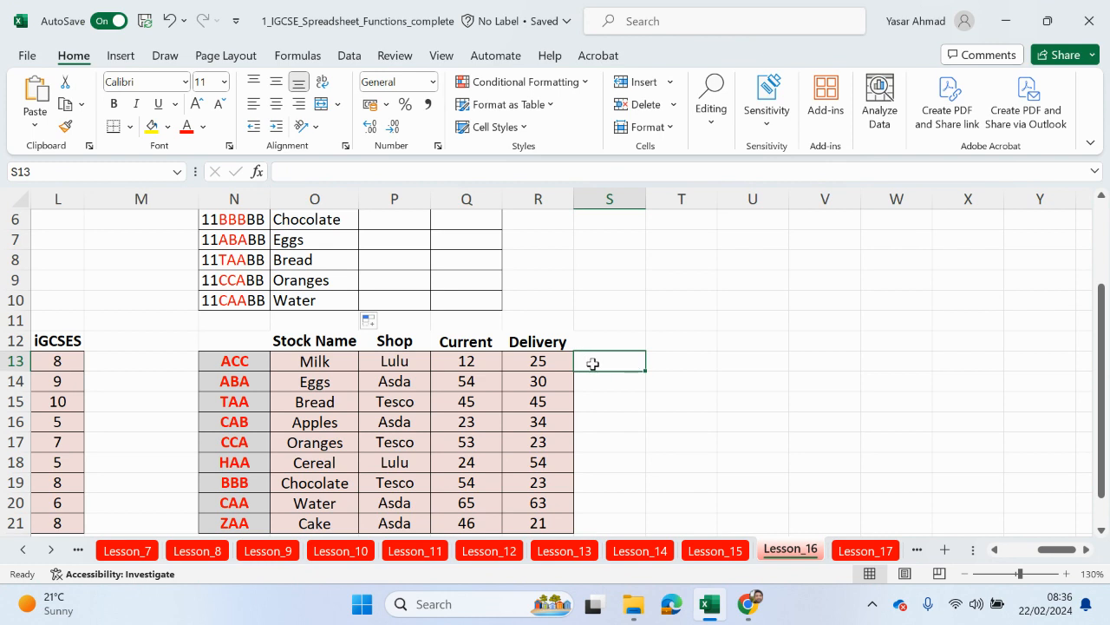
pyautogui.write('=')
pyautogui.click(454, 364)
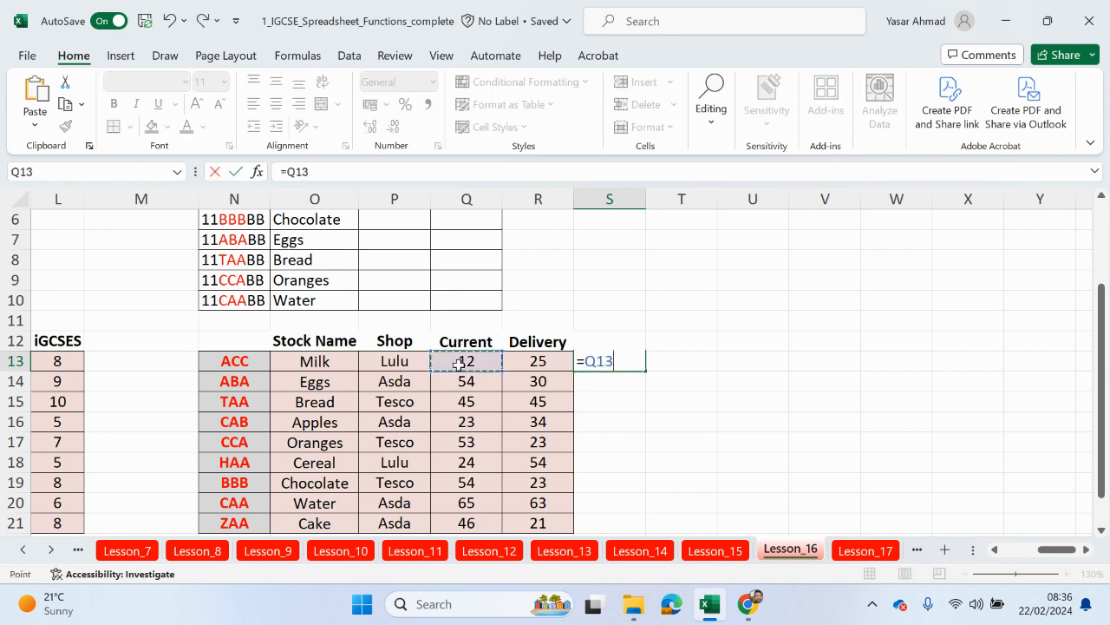
pyautogui.write('+')
pyautogui.click(519, 362)
pyautogui.press('Return')
pyautogui.click(622, 358)
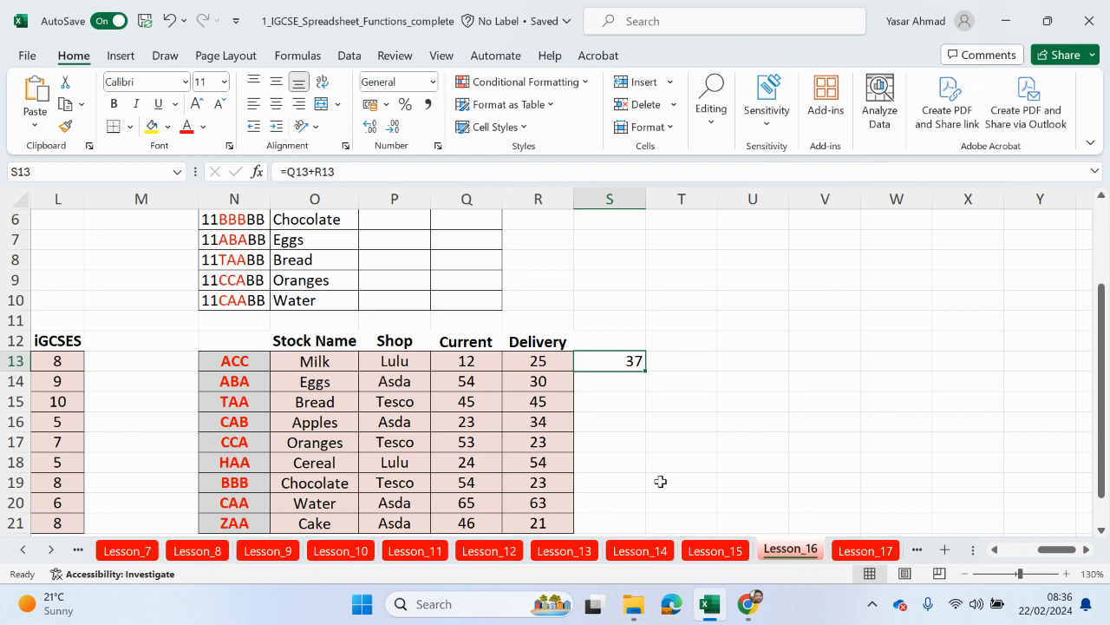
pyautogui.scroll(1, 674, 439)
pyautogui.click(471, 283)
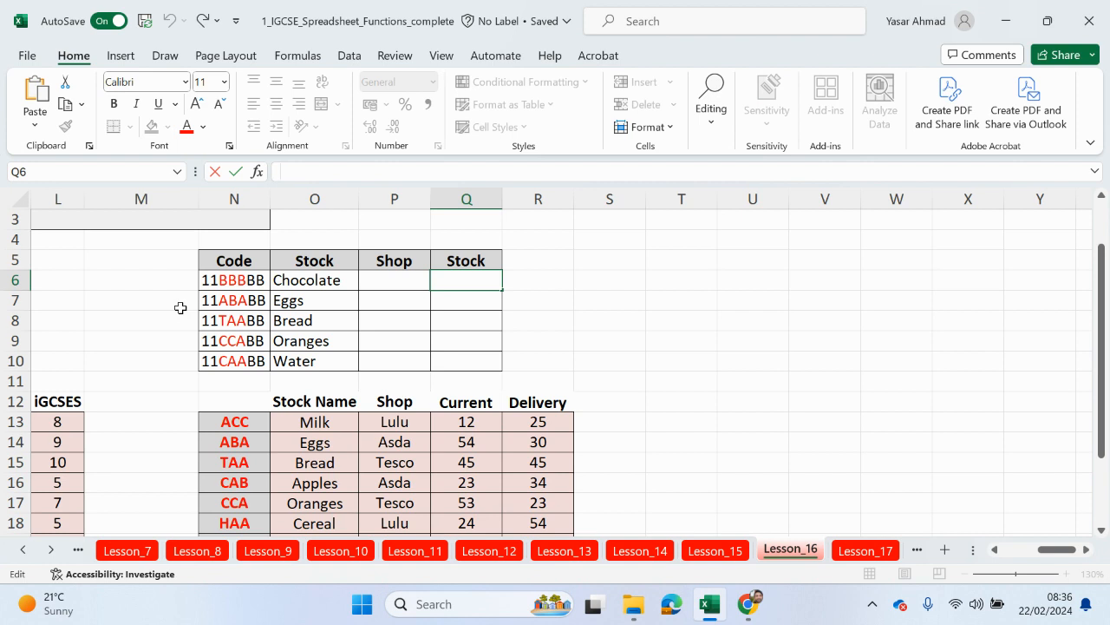
# Step: Start Q6's formula as =VLOOKUP(MID(N6,3,3), extracting the code's middle three letters
pyautogui.write('=vl')
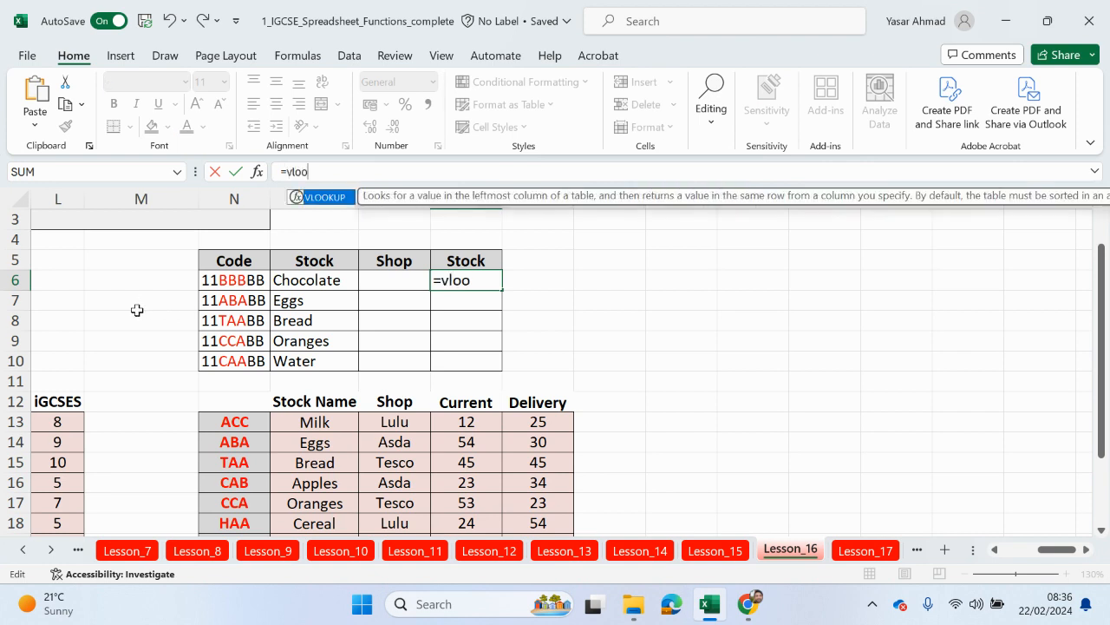
pyautogui.write('oo')
pyautogui.press('Tab')
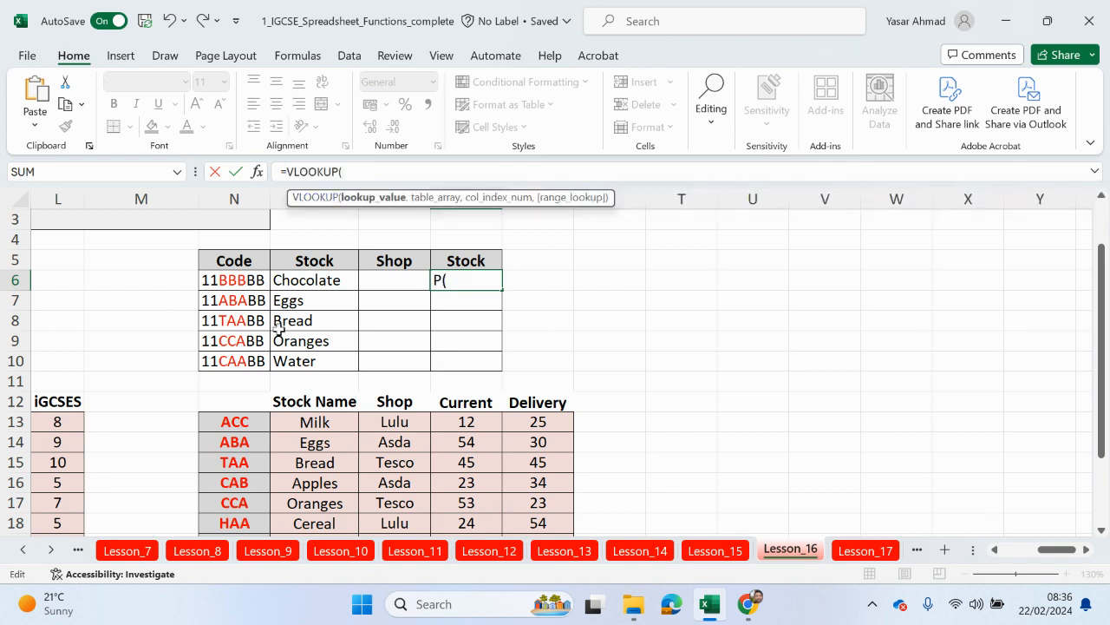
pyautogui.write('mid')
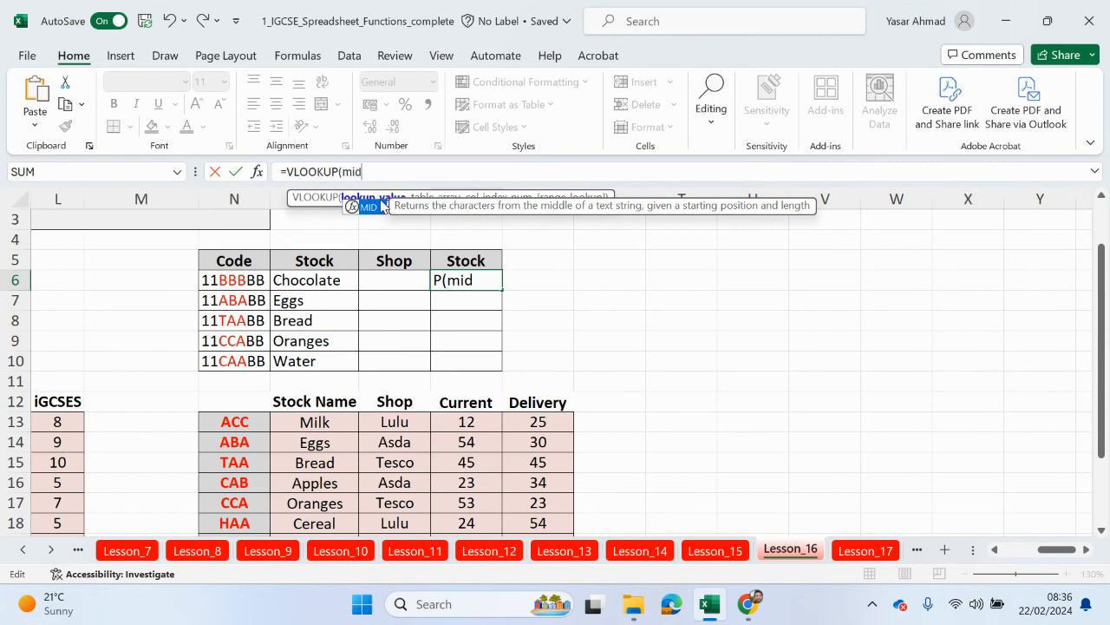
pyautogui.doubleClick(373, 208)
pyautogui.click(212, 280)
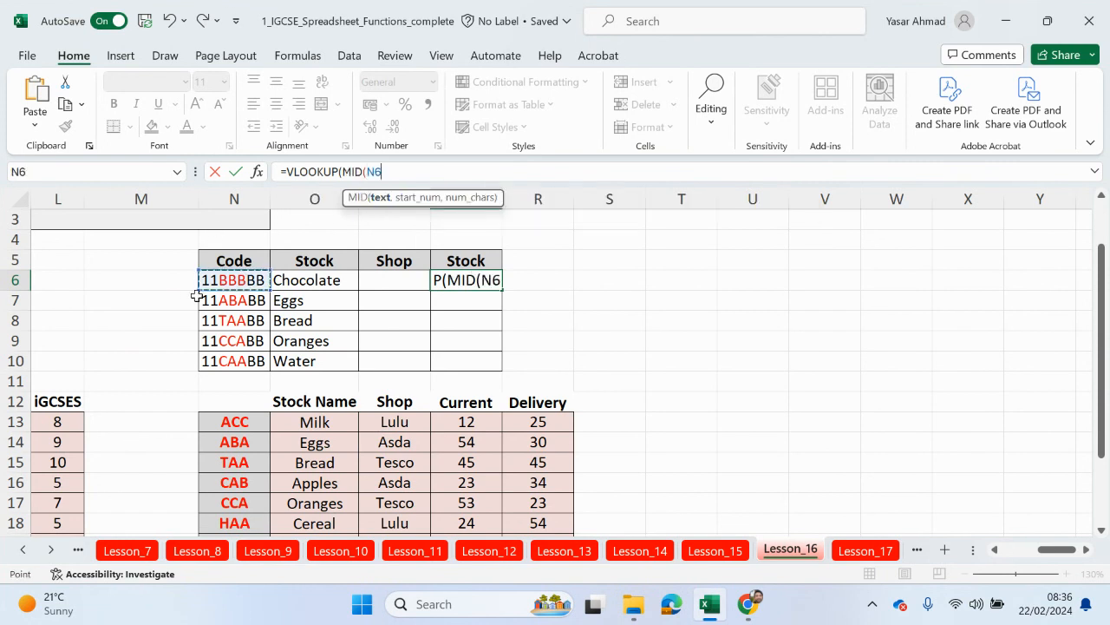
pyautogui.write(',')
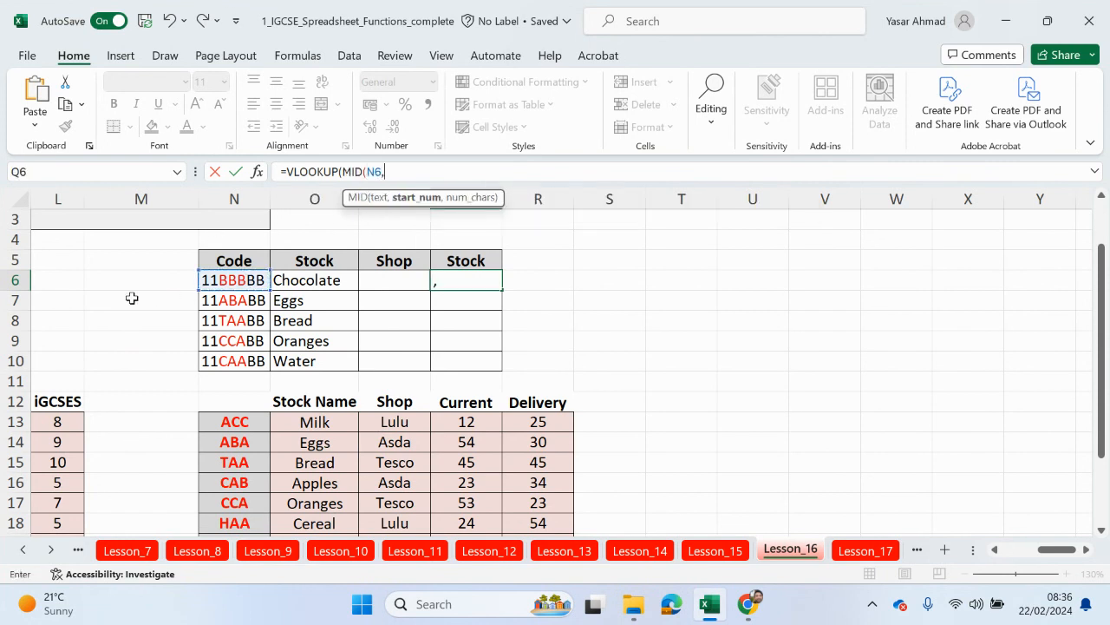
pyautogui.write('3,3)')
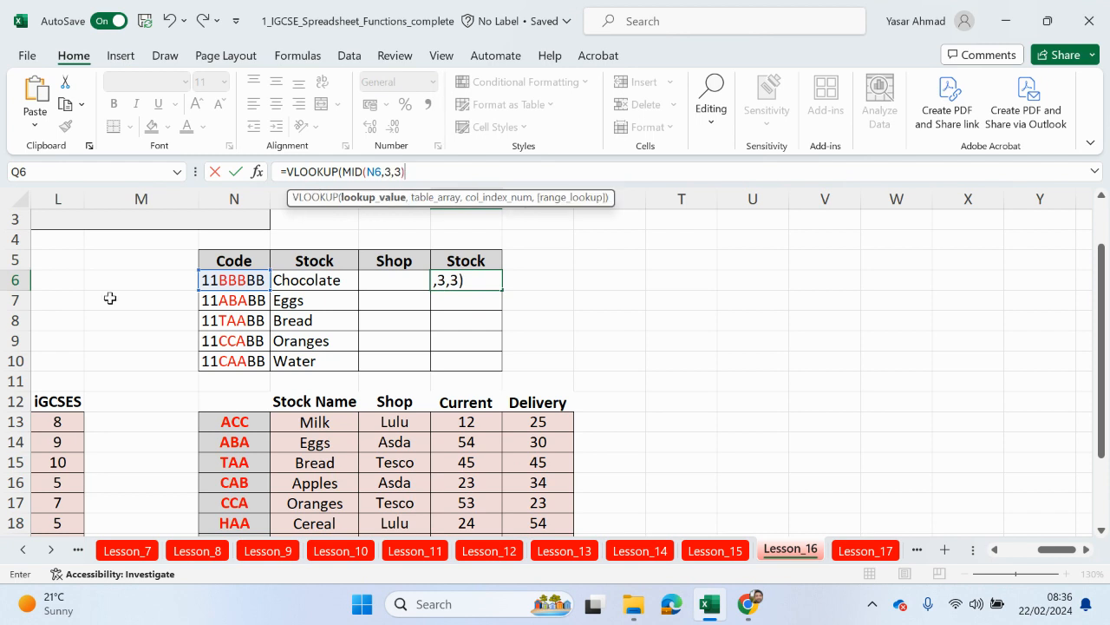
pyautogui.write(',')
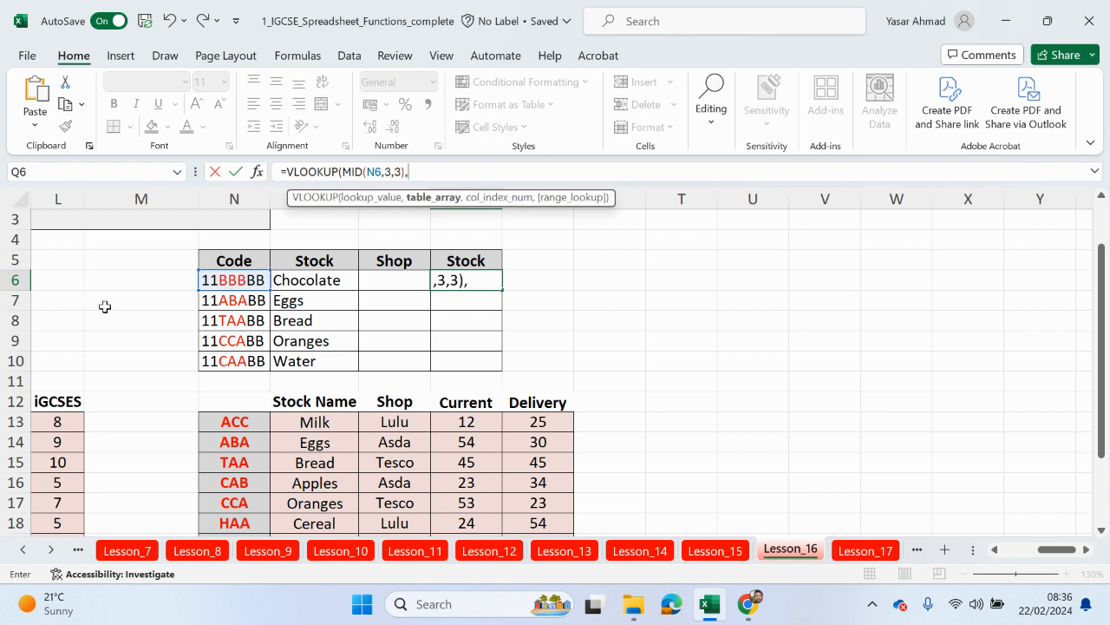
# Step: Complete it with absolute range $N$13:$Q$21, column 4 and FALSE, returning 54
pyautogui.moveTo(217, 427); pyautogui.dragTo(454, 493)
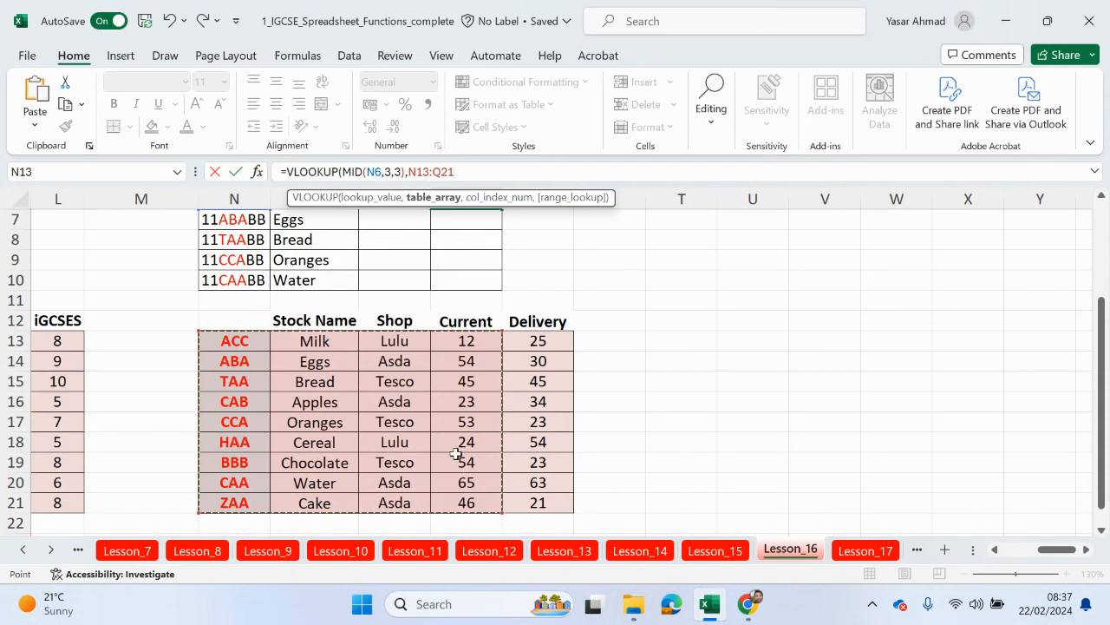
pyautogui.press('F4')
pyautogui.scroll(2, 456, 454)
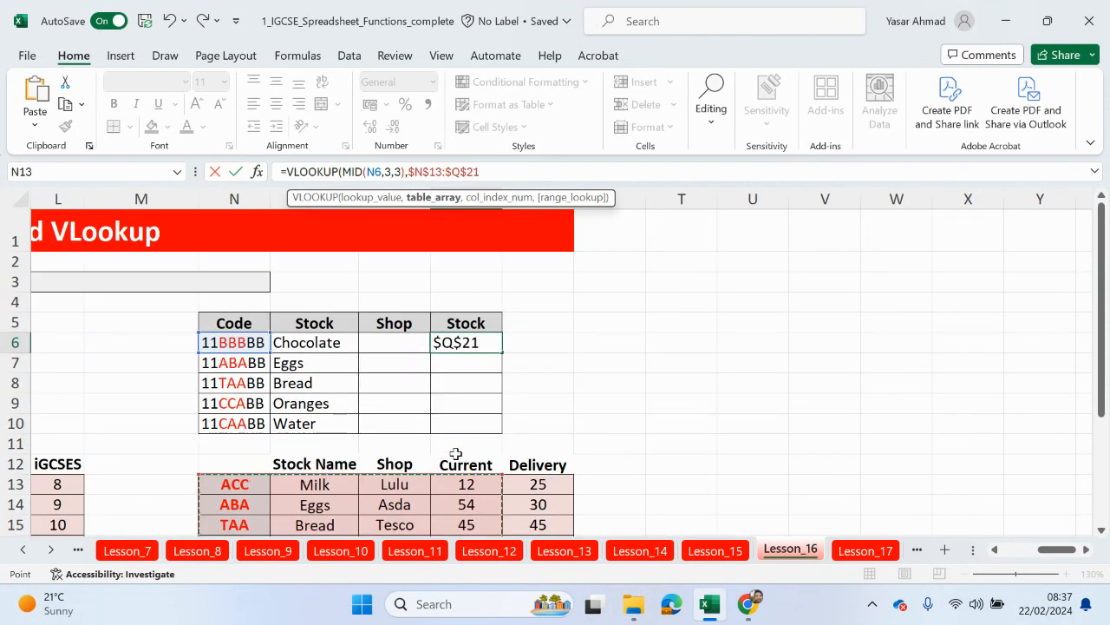
pyautogui.write(',')
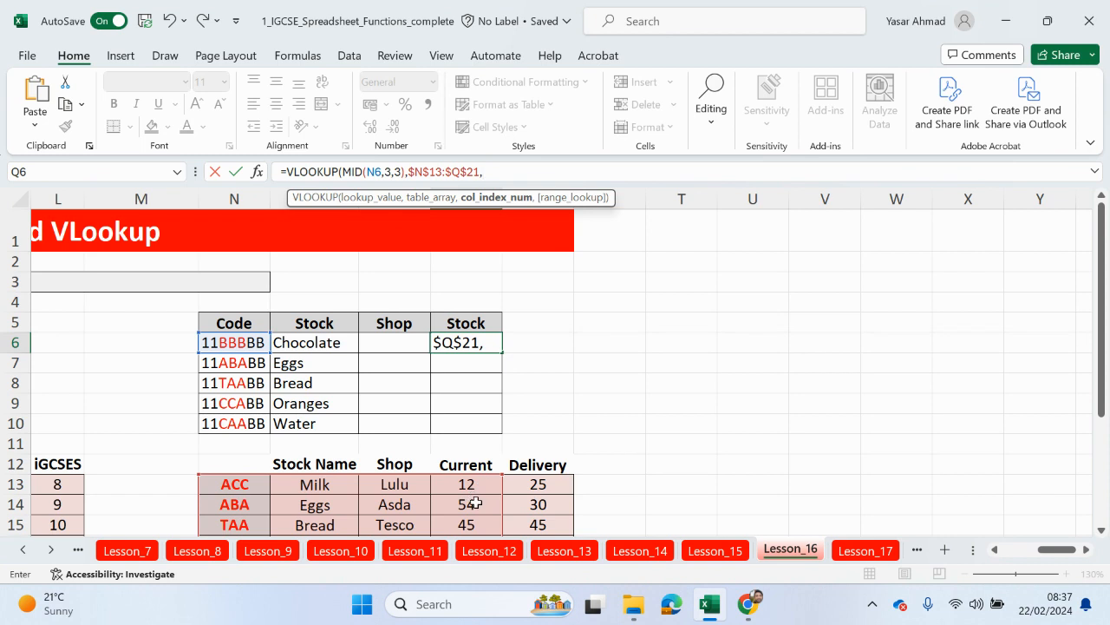
pyautogui.write('4,')
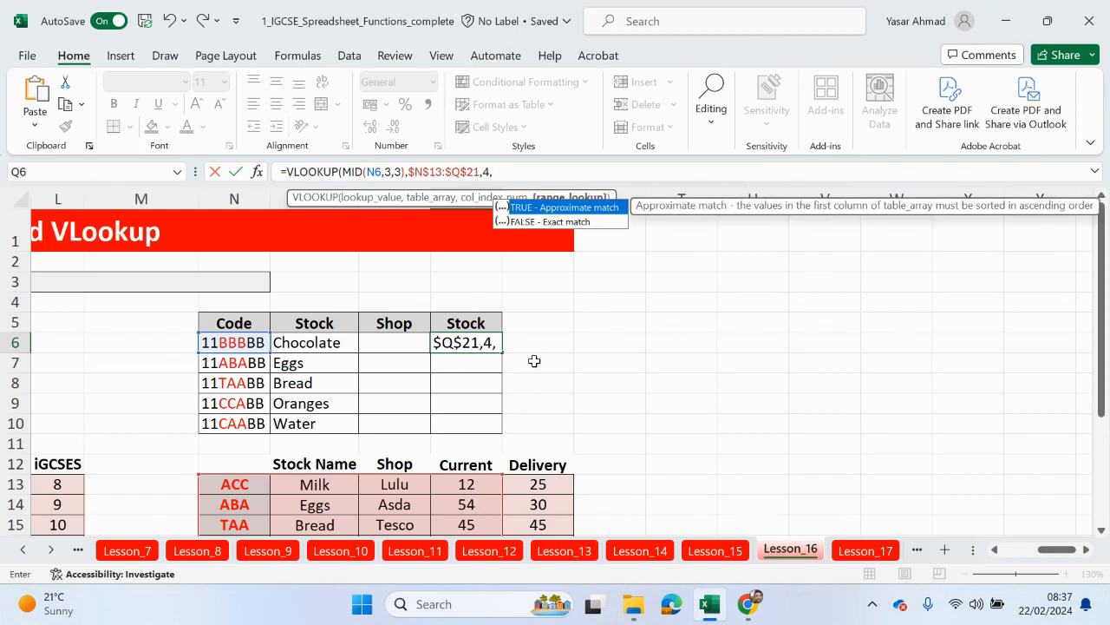
pyautogui.doubleClick(565, 222)
pyautogui.write(')')
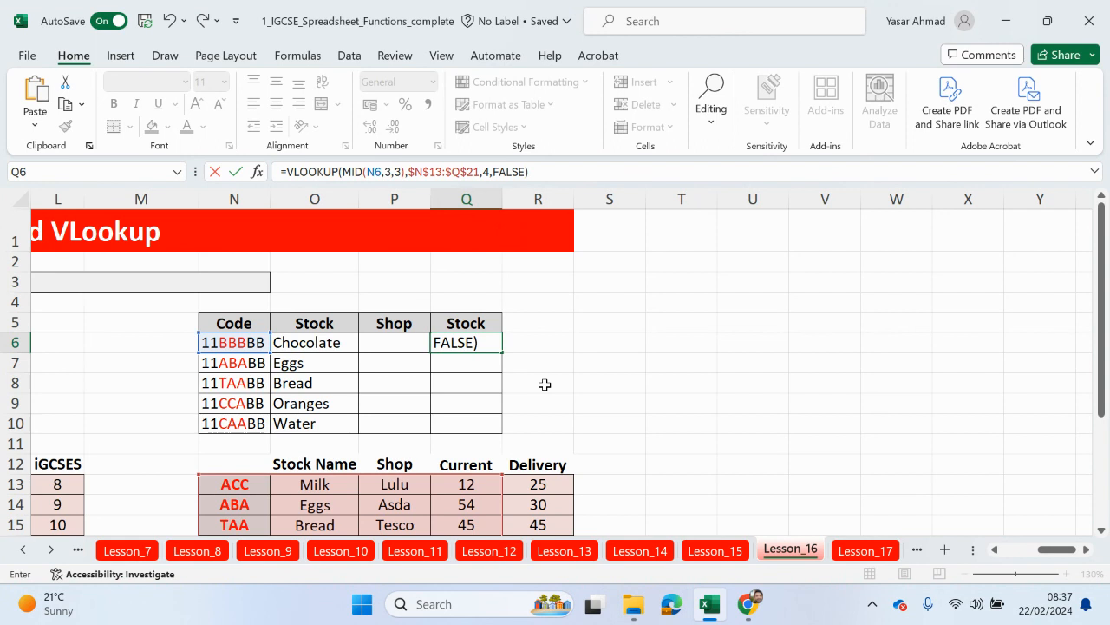
pyautogui.press('Return')
pyautogui.scroll(-2, 442, 391)
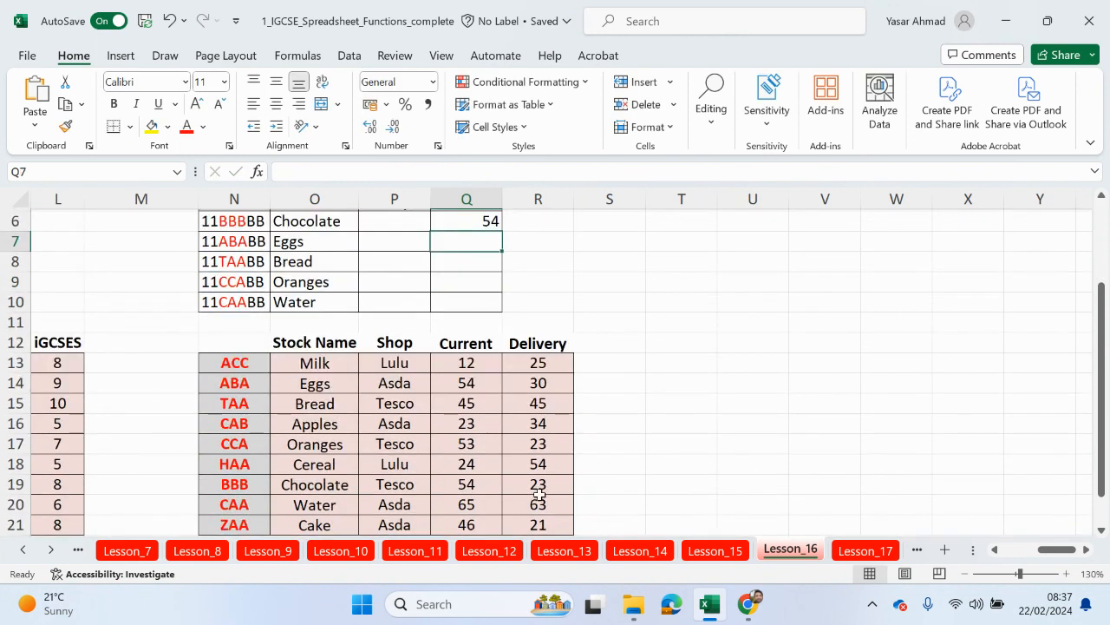
# Step: Append +VLOOKUP(MID(N6,3,3), to the end of Q6's formula
pyautogui.scroll(2, 530, 451)
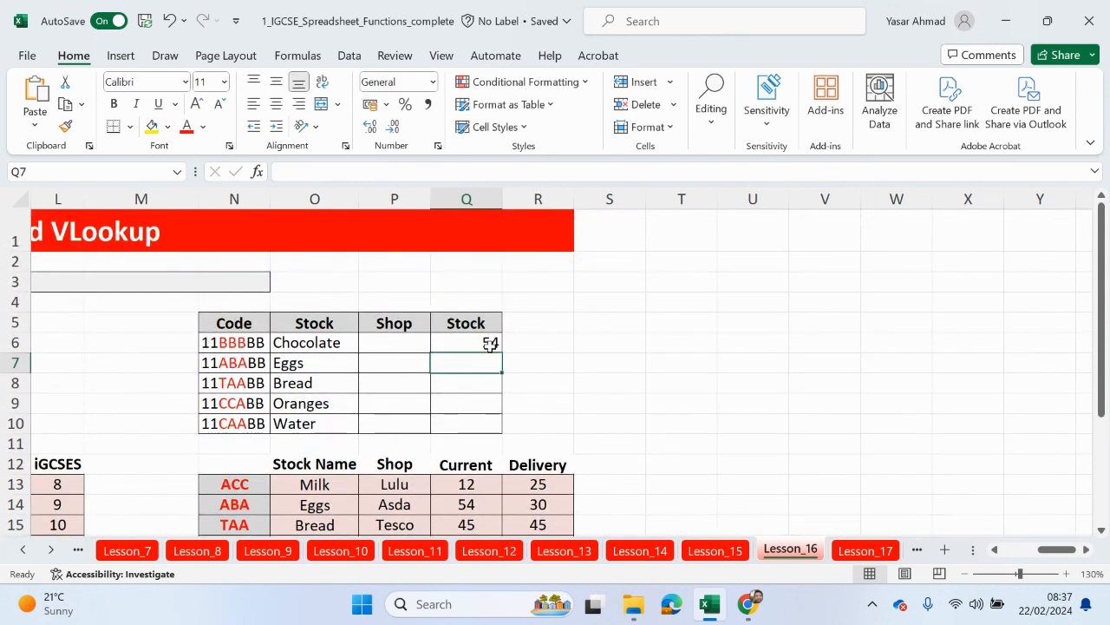
pyautogui.click(490, 346)
pyautogui.click(565, 172)
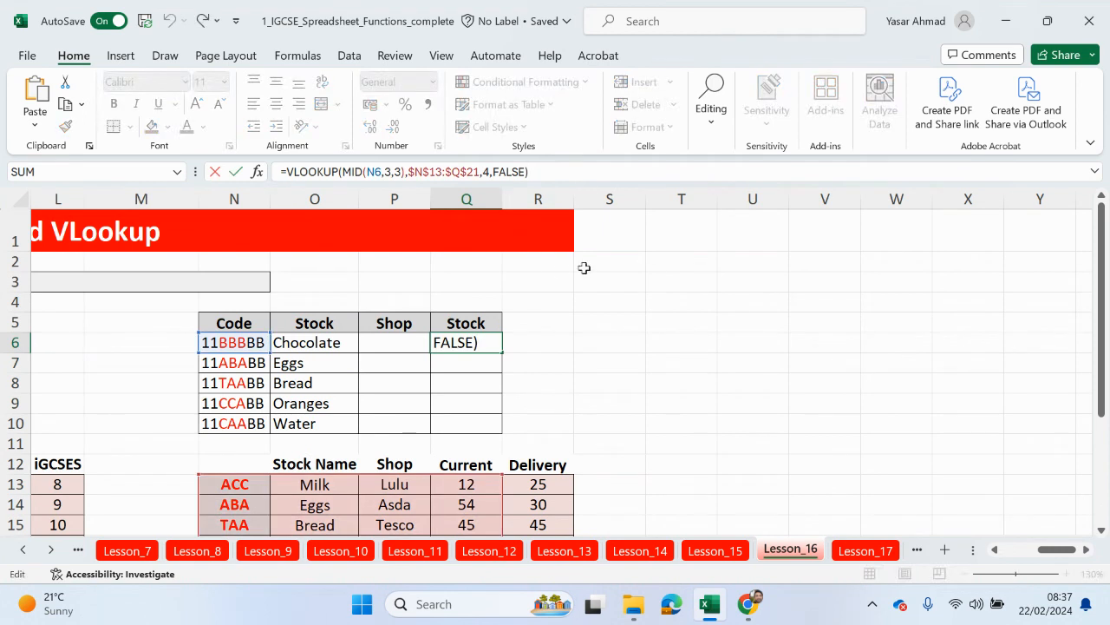
pyautogui.write('+vloo')
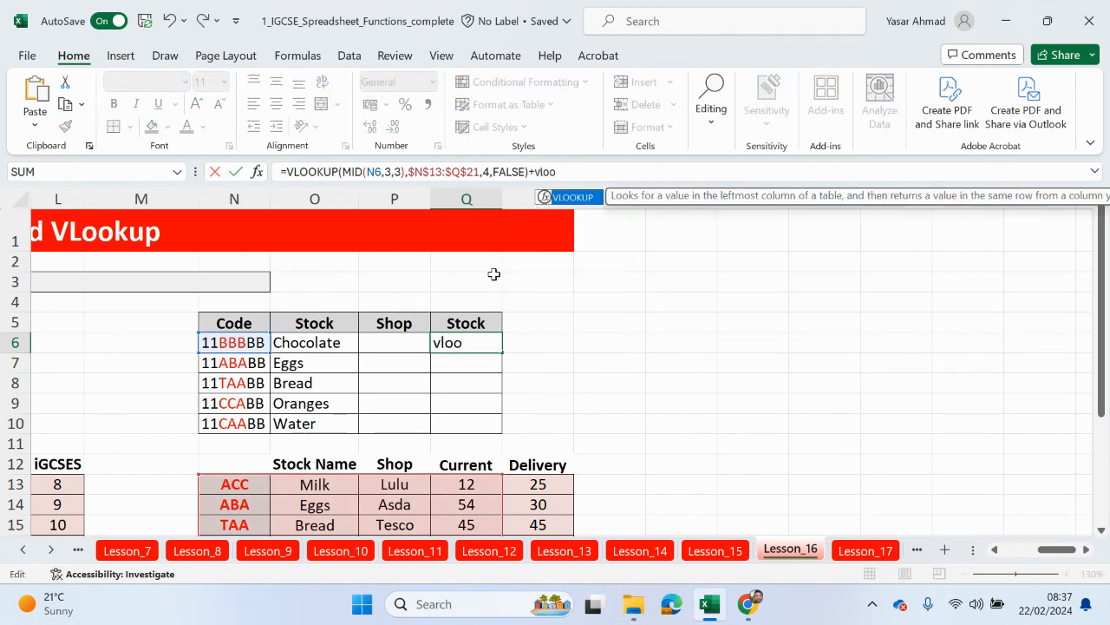
pyautogui.doubleClick(581, 197)
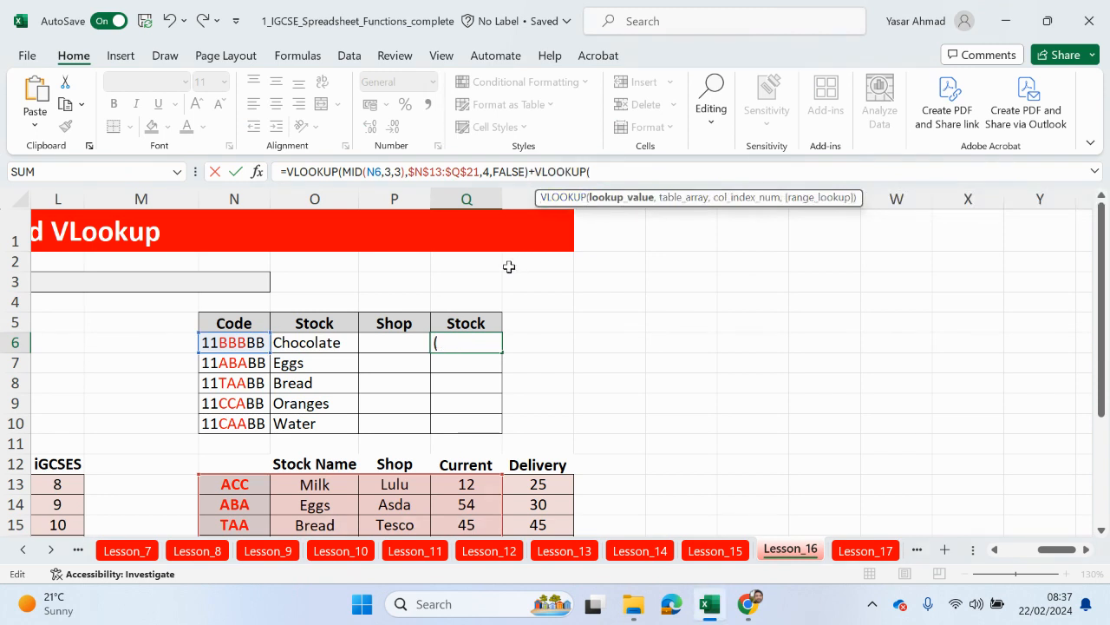
pyautogui.write('mid')
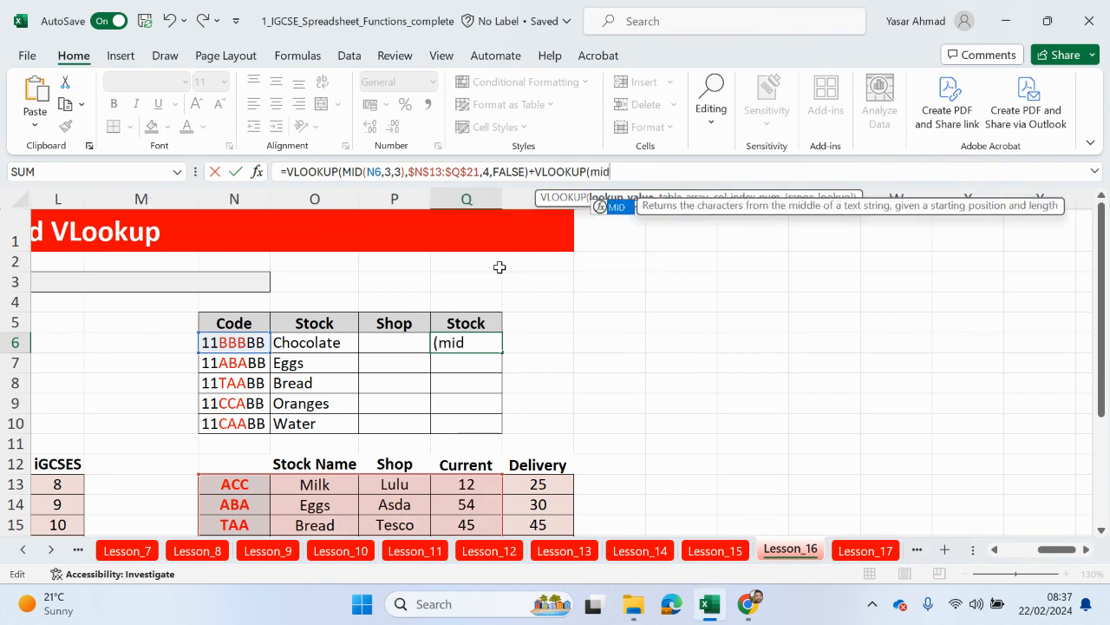
pyautogui.doubleClick(618, 207)
pyautogui.click(239, 345)
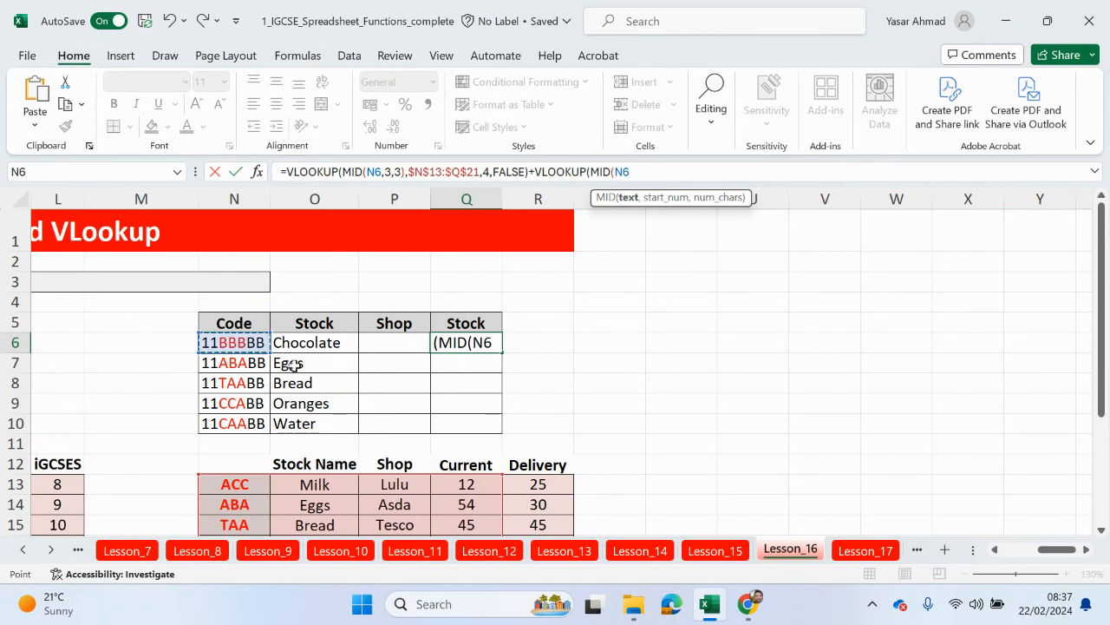
pyautogui.write(',3,3')
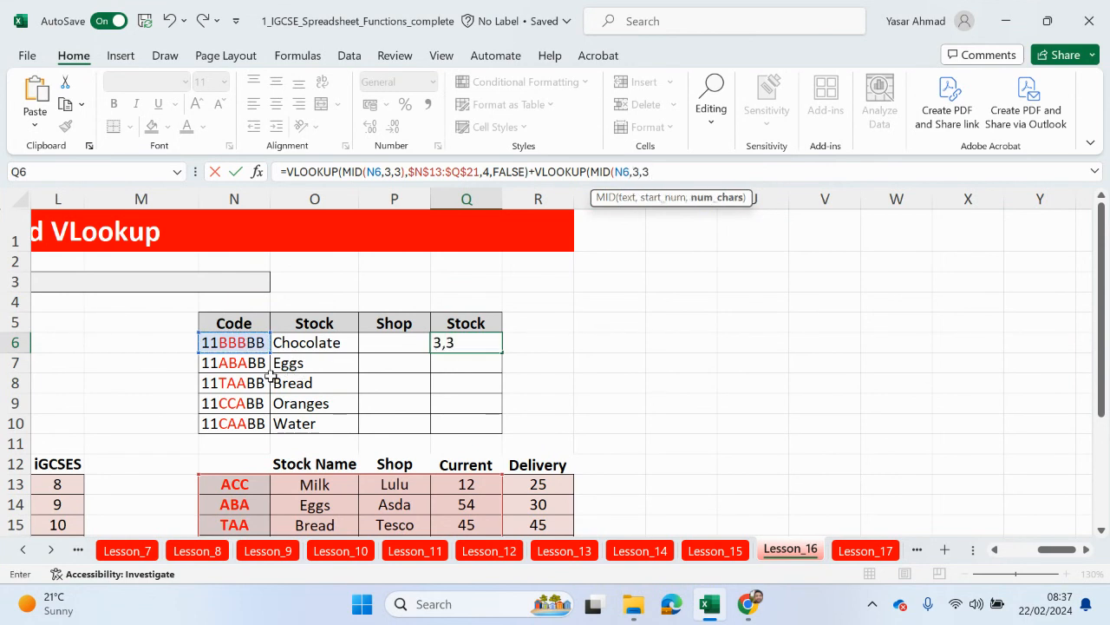
pyautogui.write(')')
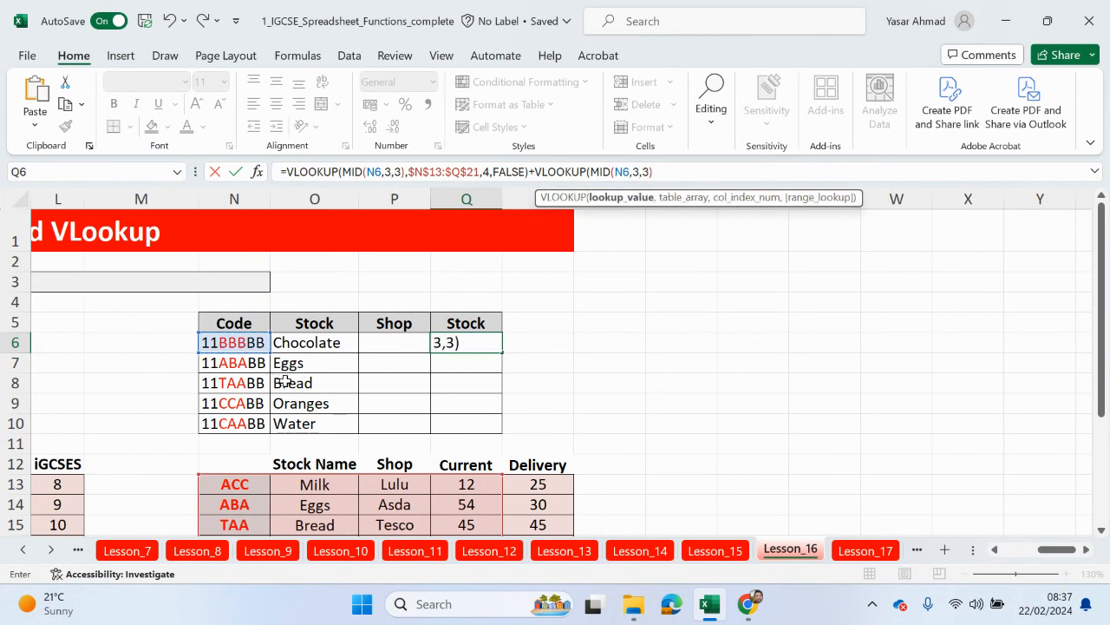
pyautogui.write(',')
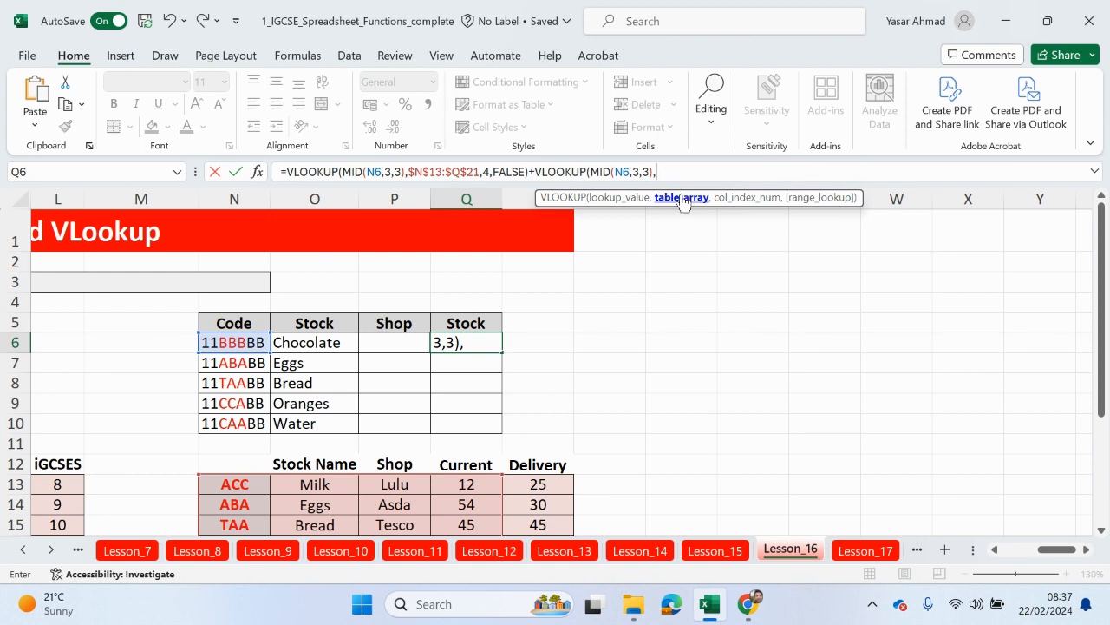
# Step: Finish the added lookup with $N$13:$R$21, column 5, FALSE, so Q6 shows 77
pyautogui.moveTo(240, 484); pyautogui.dragTo(531, 512)
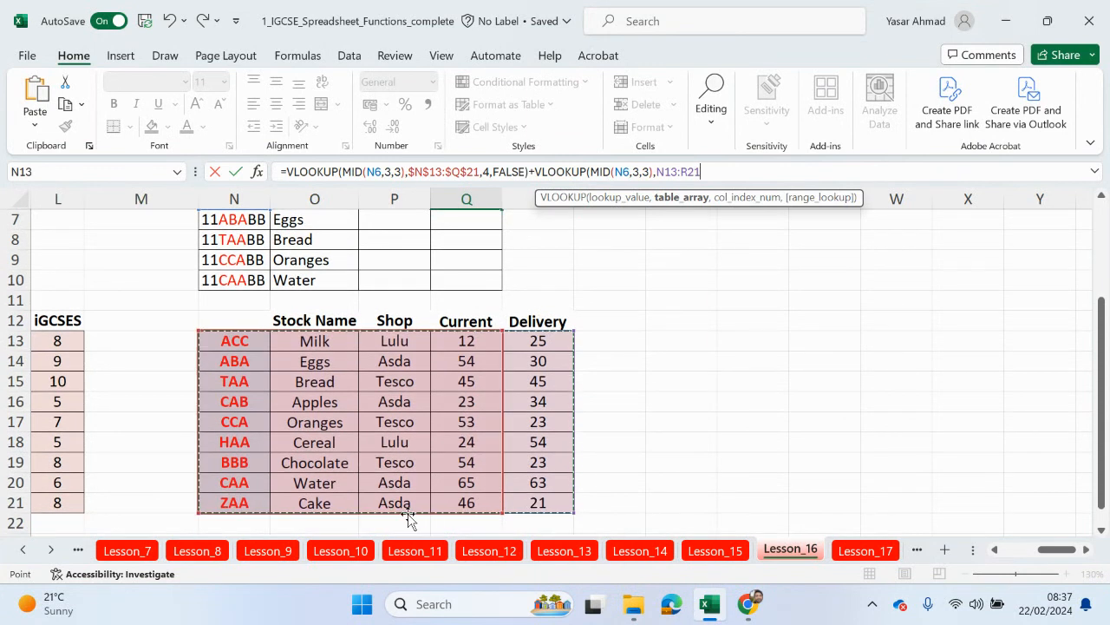
pyautogui.press('F4')
pyautogui.write(',')
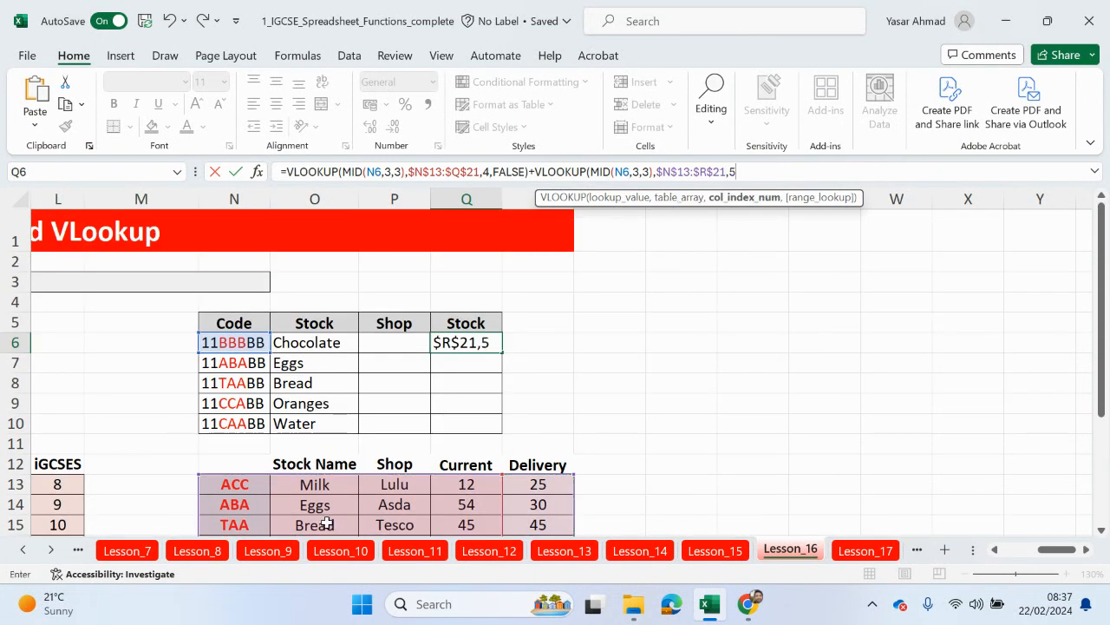
pyautogui.write('5,')
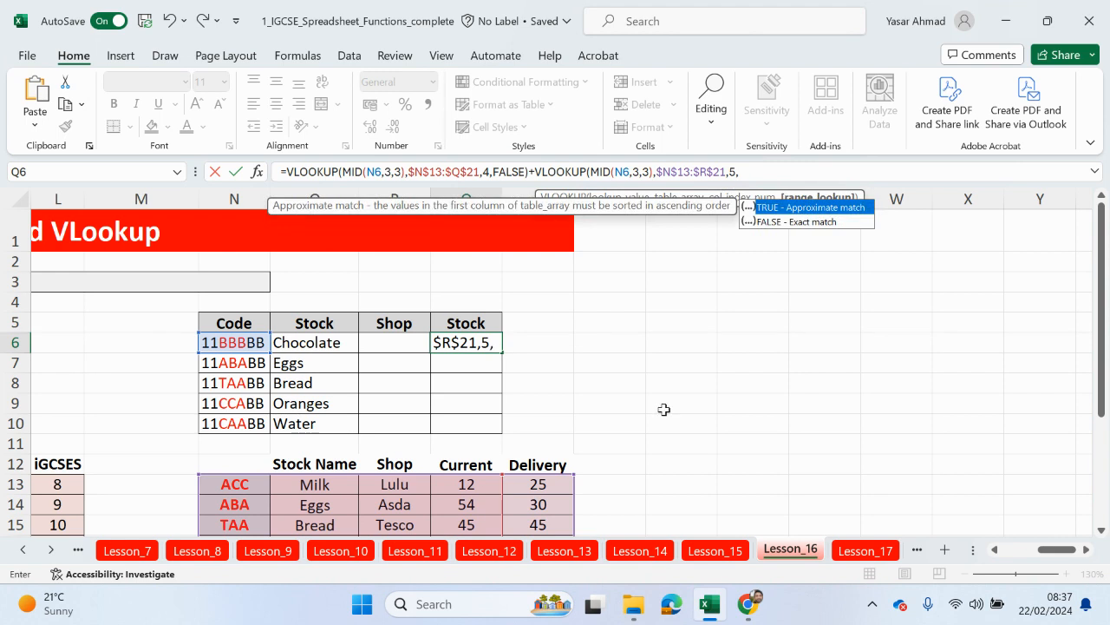
pyautogui.doubleClick(798, 222)
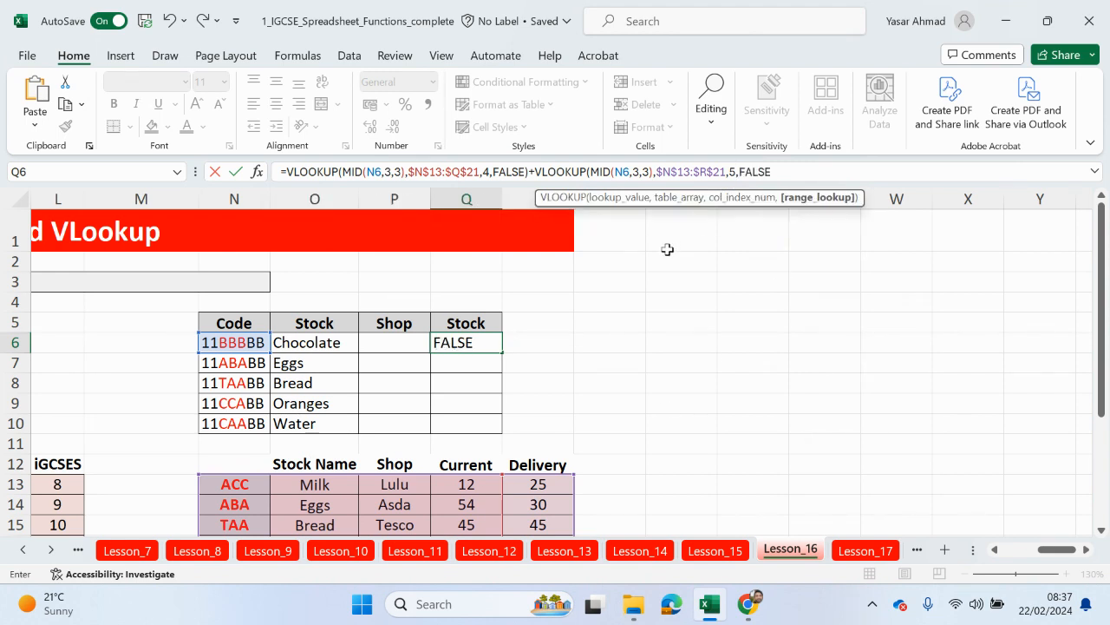
pyautogui.write(')')
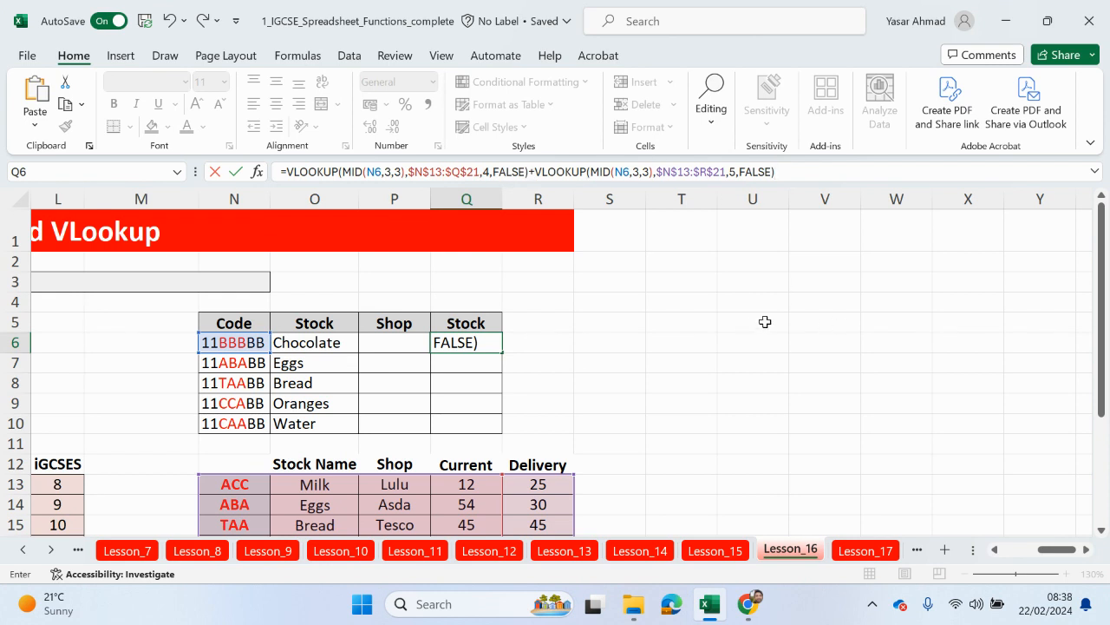
pyautogui.press('Return')
pyautogui.scroll(-2, 520, 365)
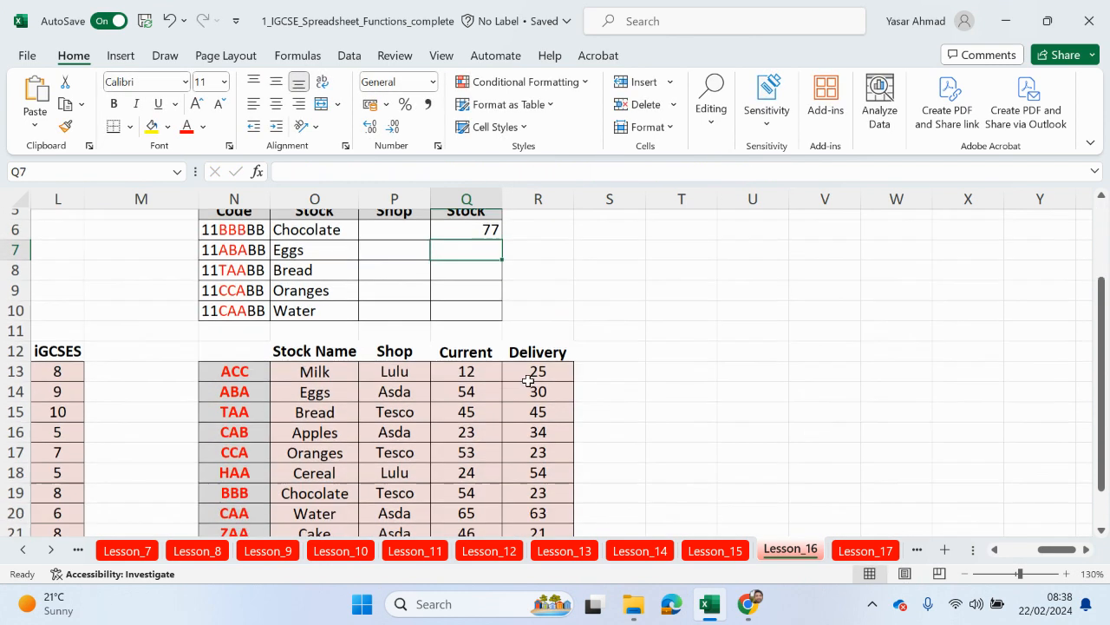
# Step: Check with a temporary =Q19+R19 in S19 that gives 77, then delete it
pyautogui.click(581, 480)
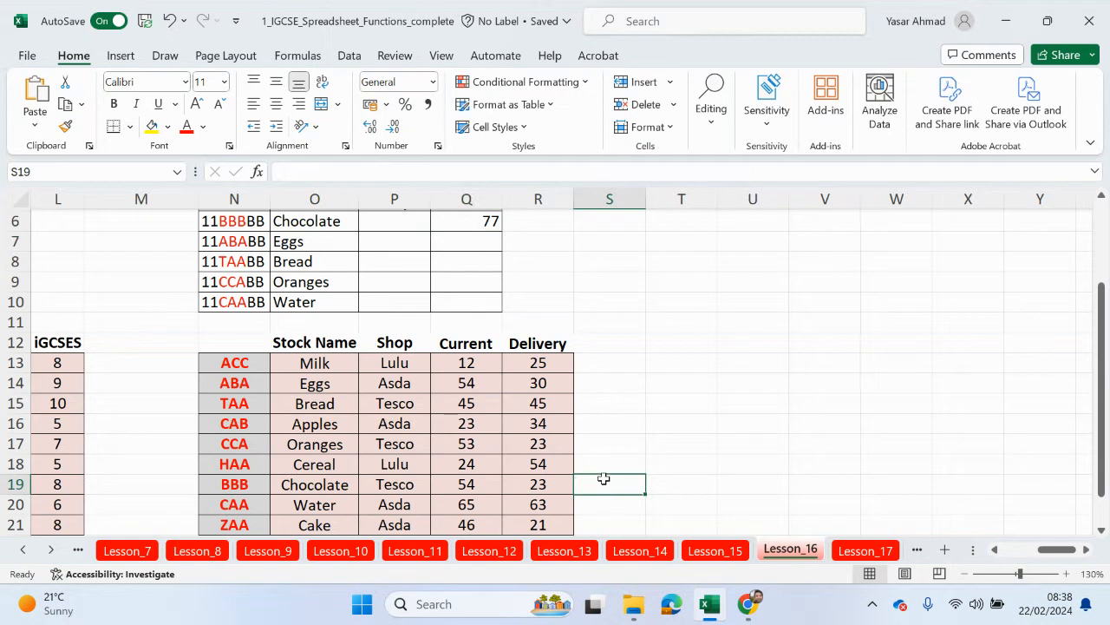
pyautogui.write('=')
pyautogui.click(468, 483)
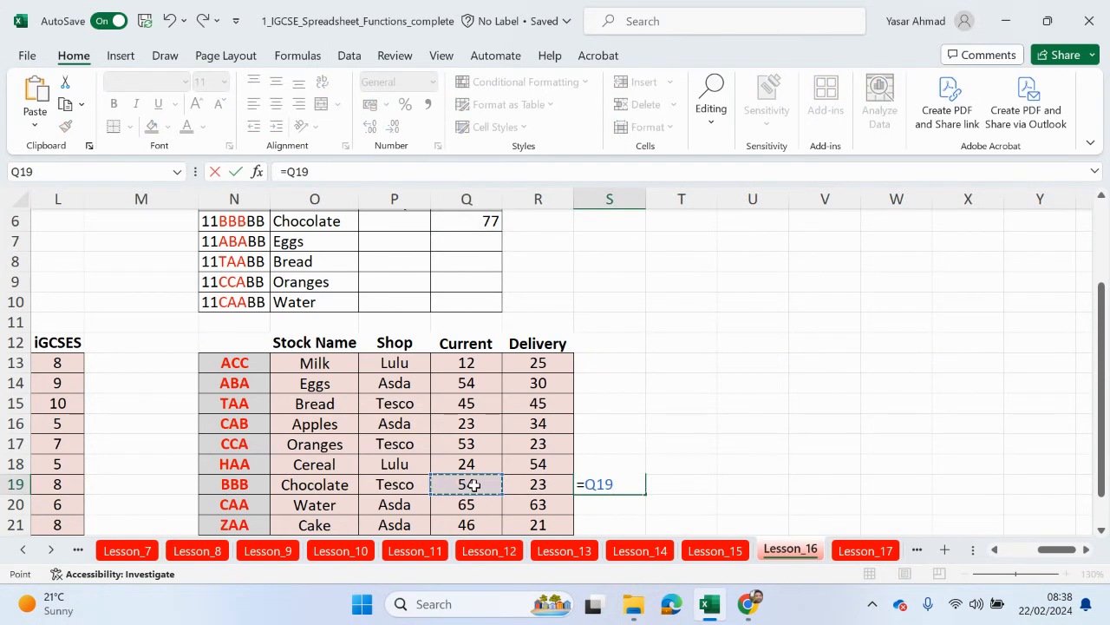
pyautogui.write('+')
pyautogui.click(531, 484)
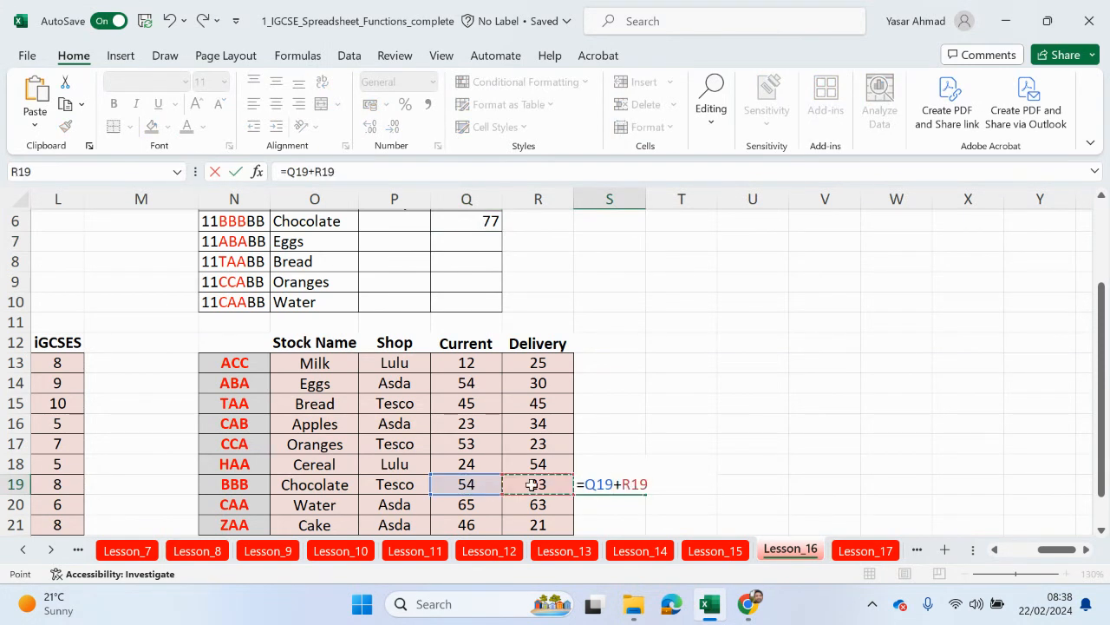
pyautogui.press('Return')
pyautogui.click(609, 484)
pyautogui.press('Delete')
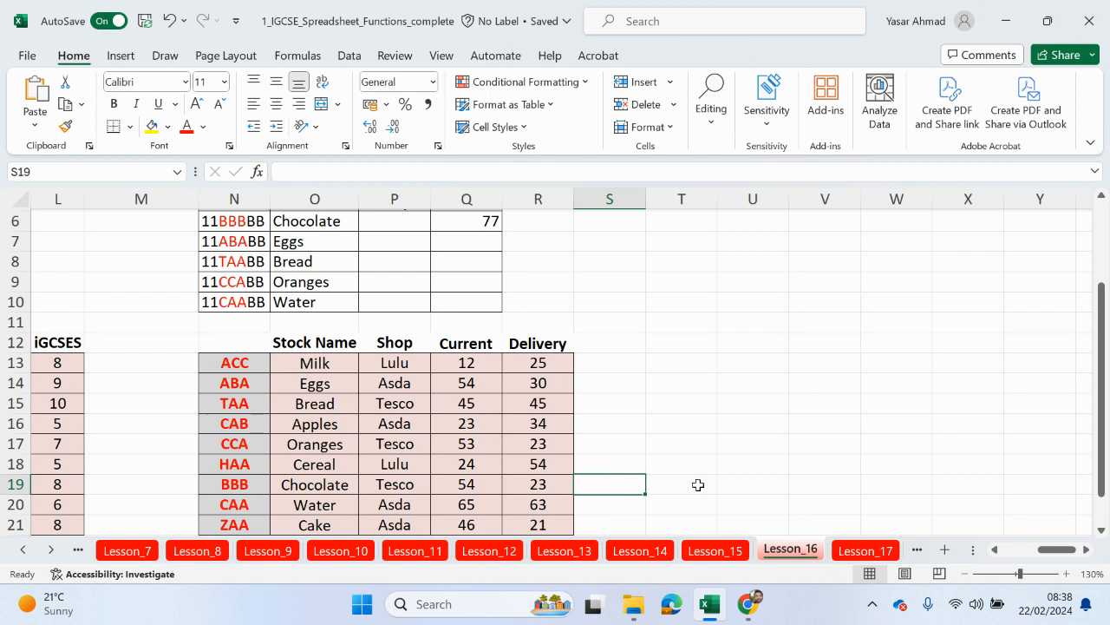
# Step: Fill Q6's Stock formula down to Q10, giving 77, 84, 90, 76 and 128
pyautogui.scroll(2, 700, 483)
pyautogui.click(495, 349)
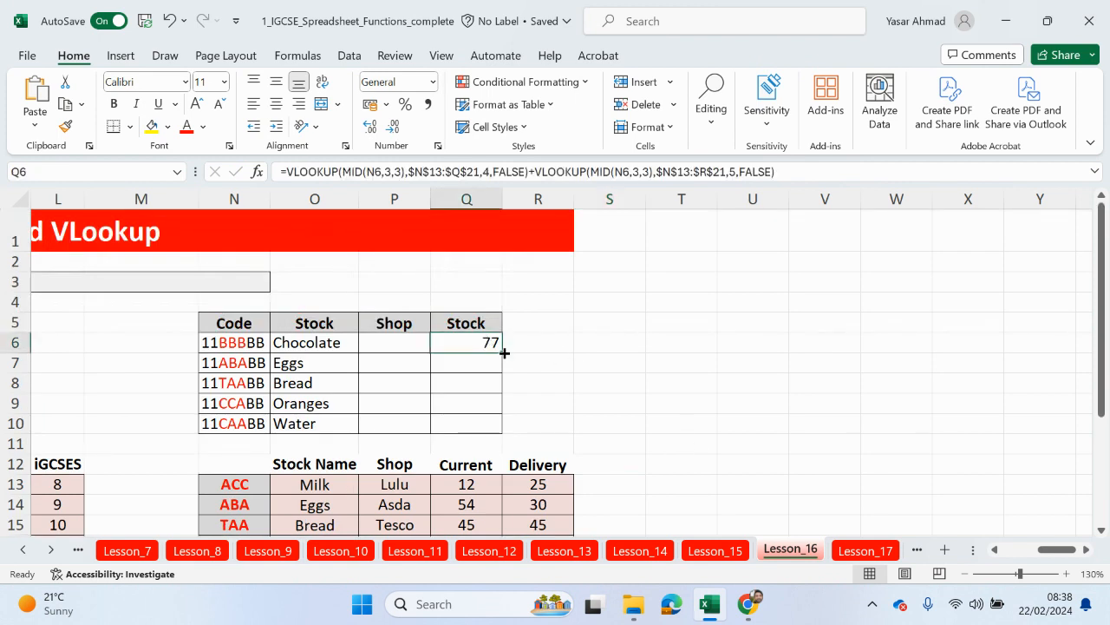
pyautogui.moveTo(504, 353); pyautogui.dragTo(503, 427)
pyautogui.moveTo(1045, 553); pyautogui.dragTo(994, 556)
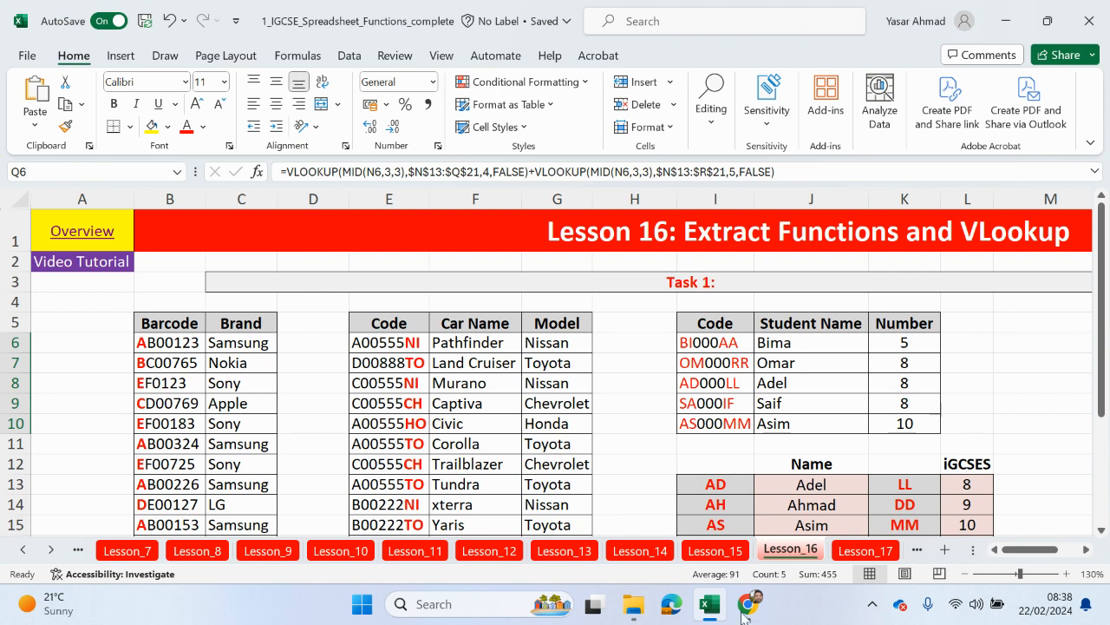
# Step: Switch from Excel to the Chrome window showing the New Tab page
pyautogui.moveTo(746, 618)
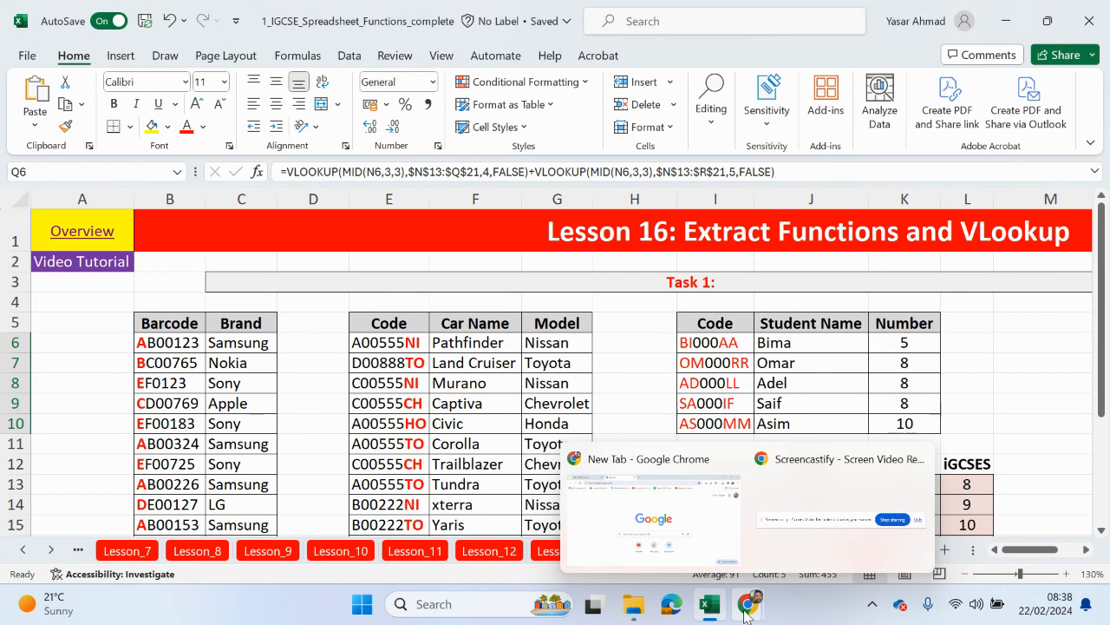
pyautogui.click(720, 522)
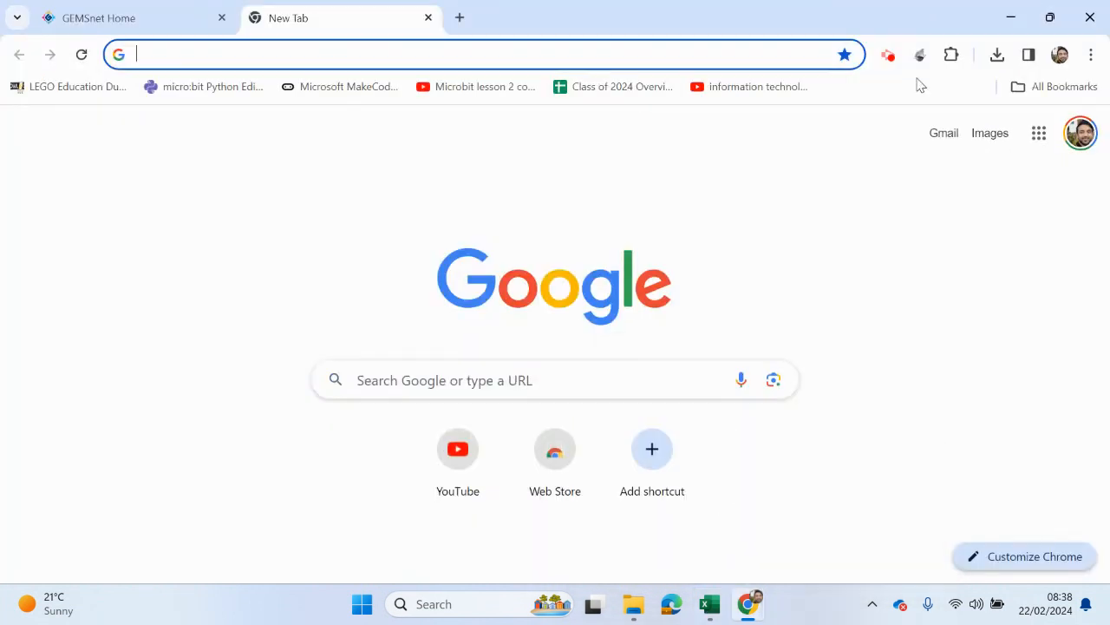